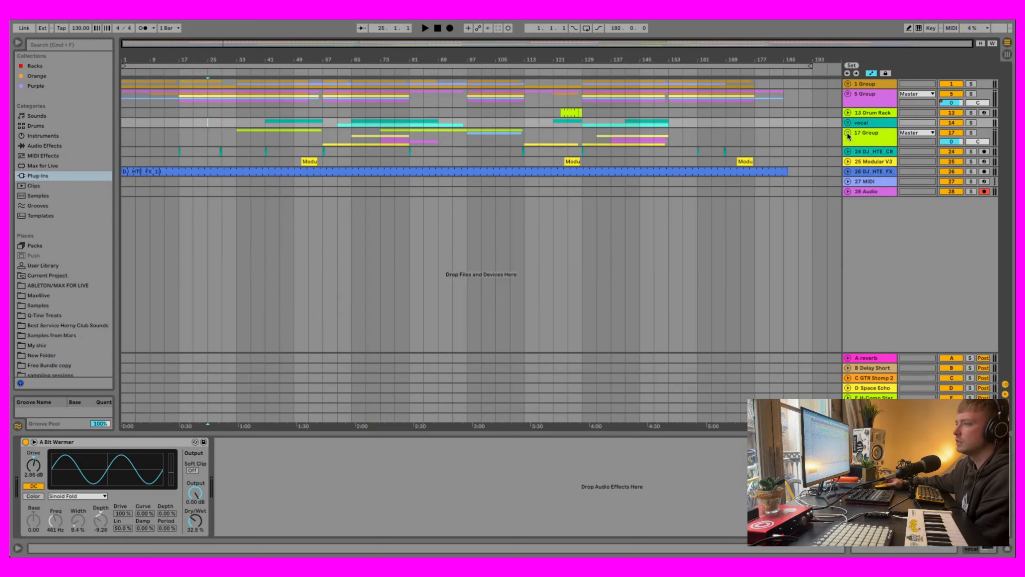
- Look through the tracks inside 17 Group, 5 Group and the vocal group, folding each one again
left_click(847, 133)
left_click(847, 133)
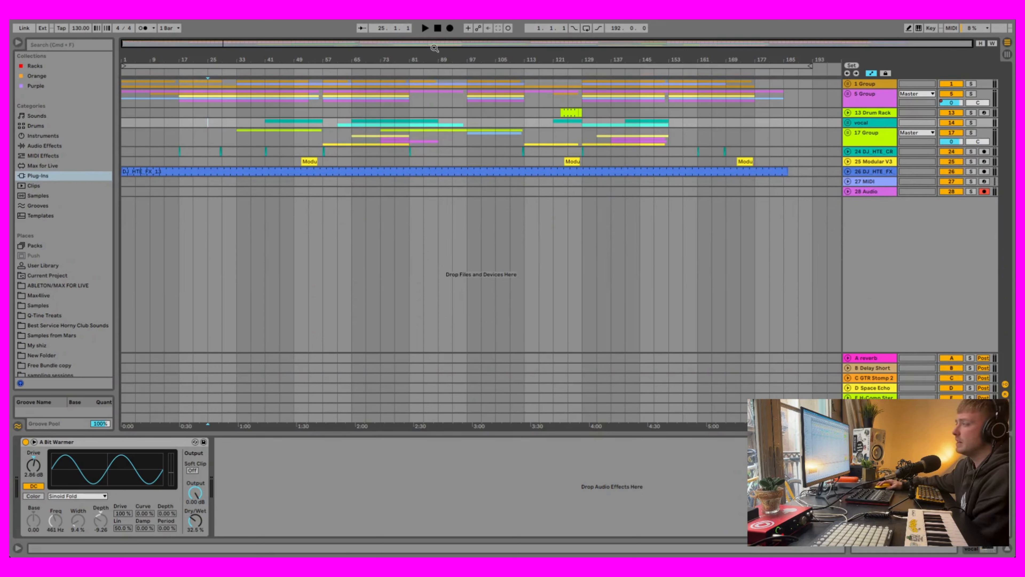
left_click(847, 94)
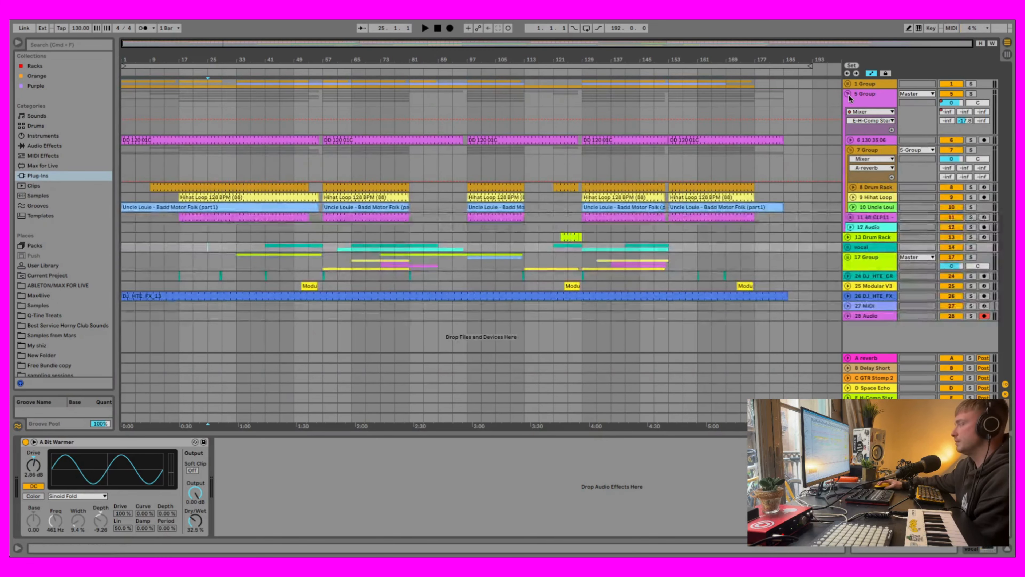
left_click(848, 94)
left_click(848, 123)
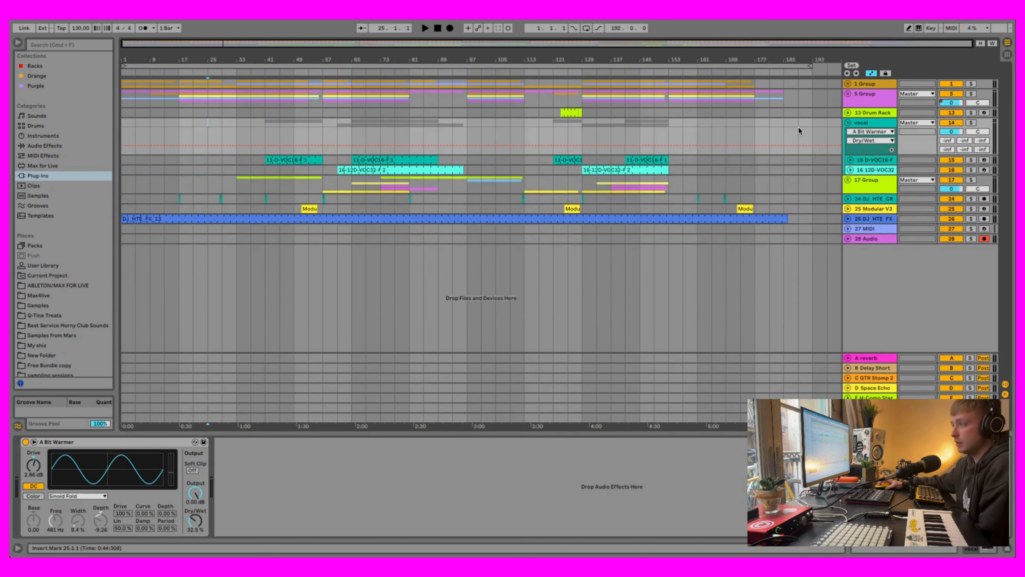
left_click(848, 123)
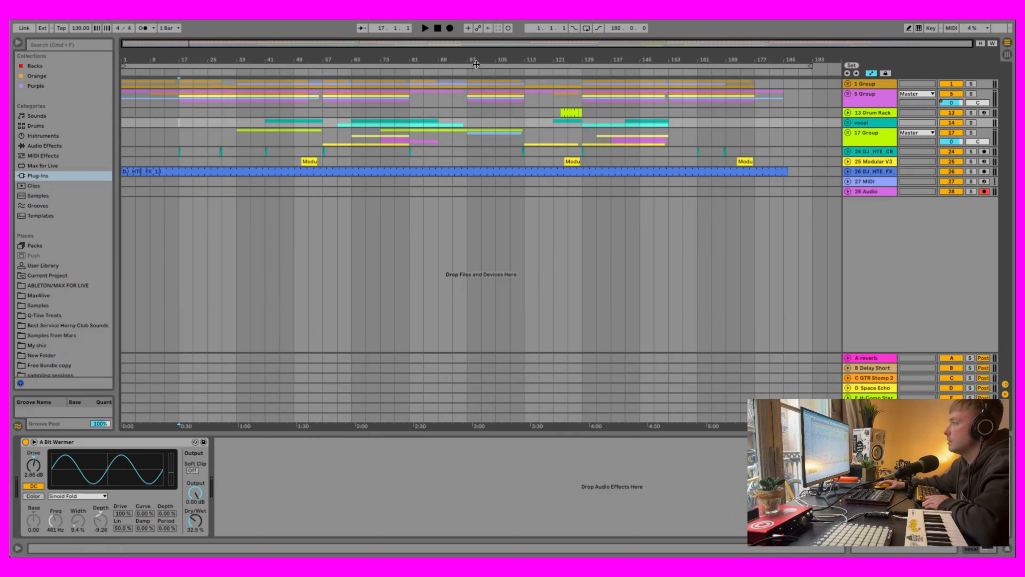
- Play the arrangement from bar 17, unfold 17 Group, and check the set in Session View before returning to Arrangement View
left_click(425, 29)
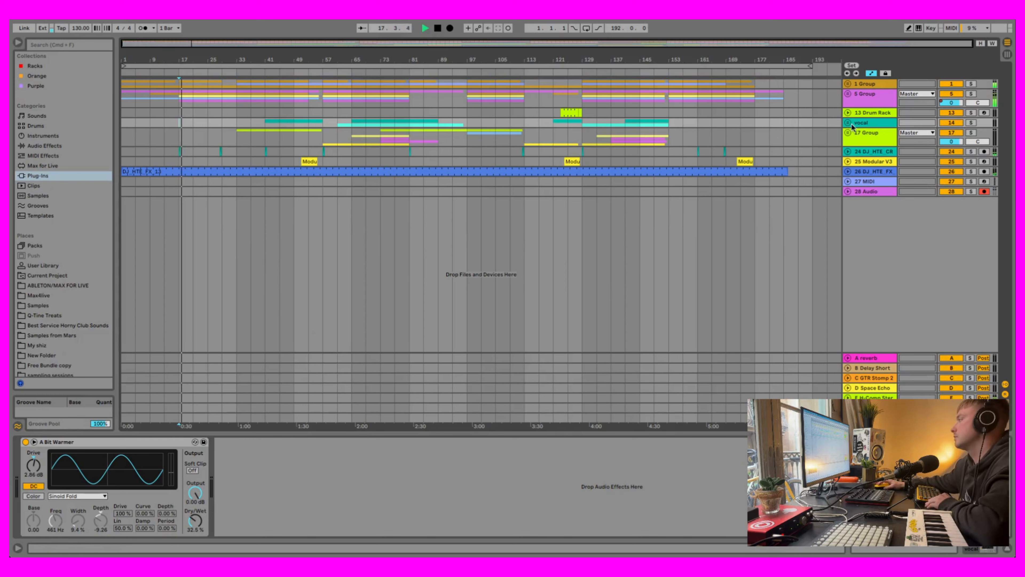
left_click(849, 133)
key("Tab")
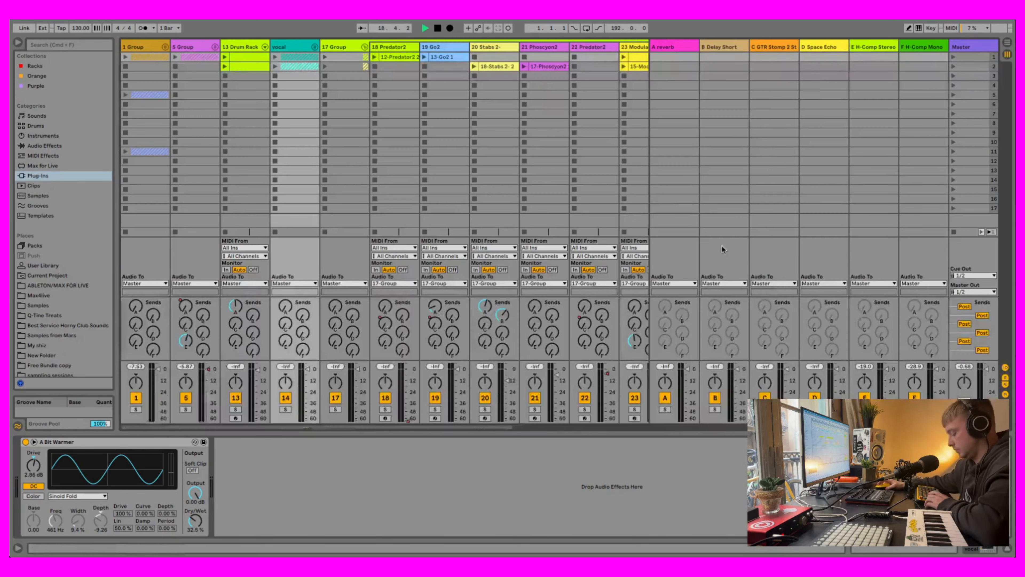
key("Tab")
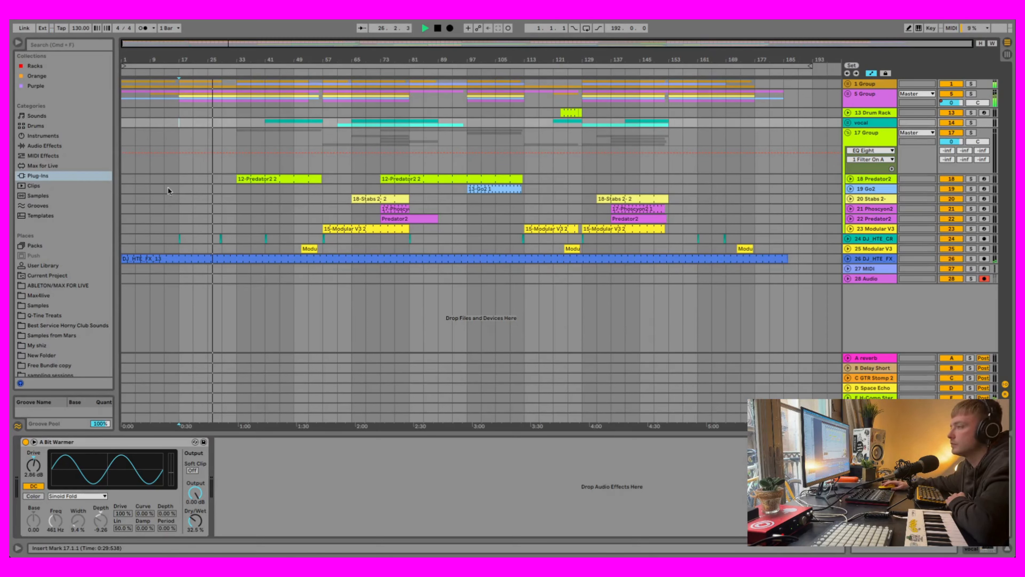
- Unfold 5 Group to view its tracks, and inspect the Predator2 synth on track 18, closing its plug-in window
left_click(849, 94)
left_click(850, 150)
left_click(851, 150)
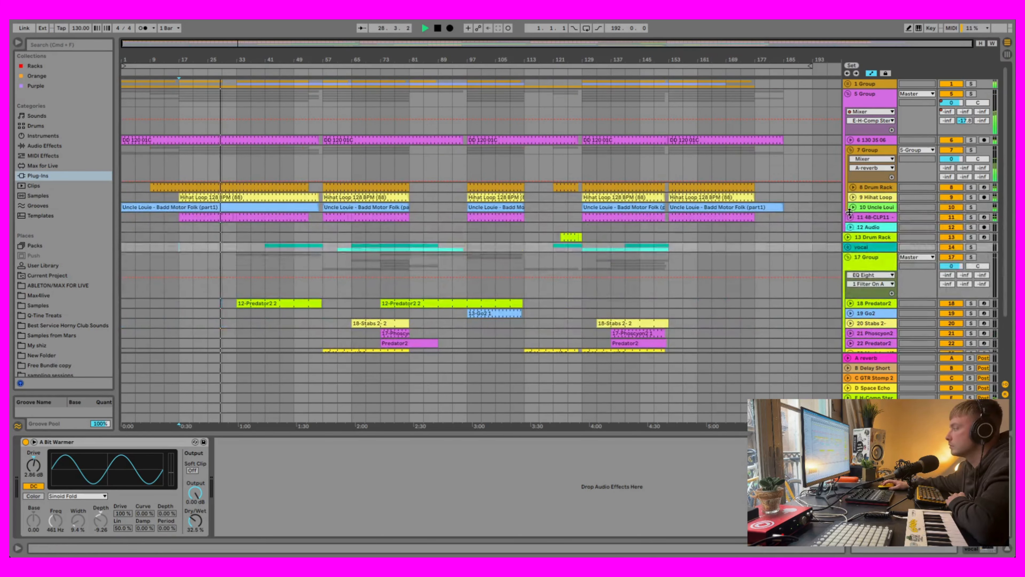
scroll(881, 242, "down", 4)
left_click(877, 224)
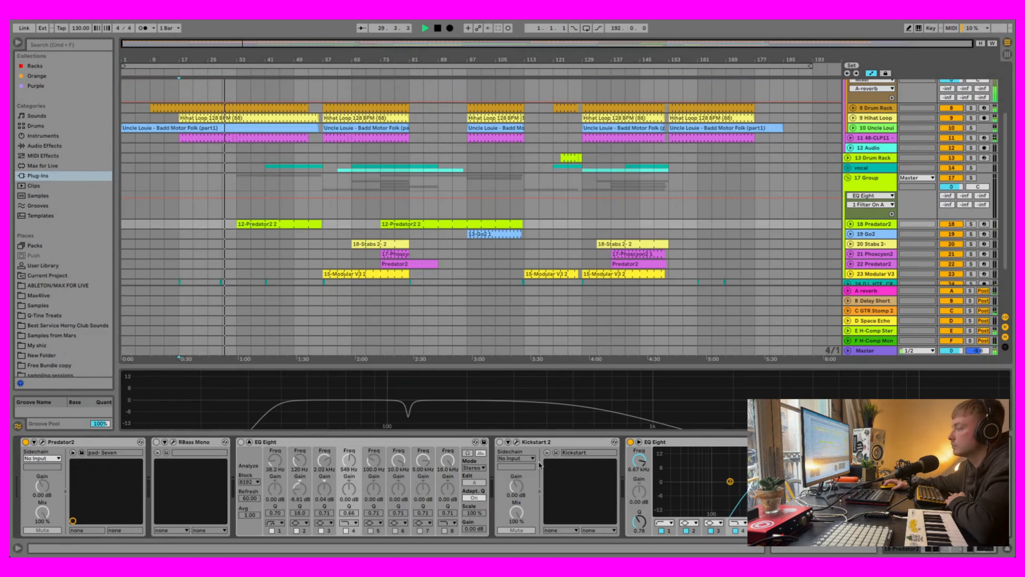
left_click(43, 442)
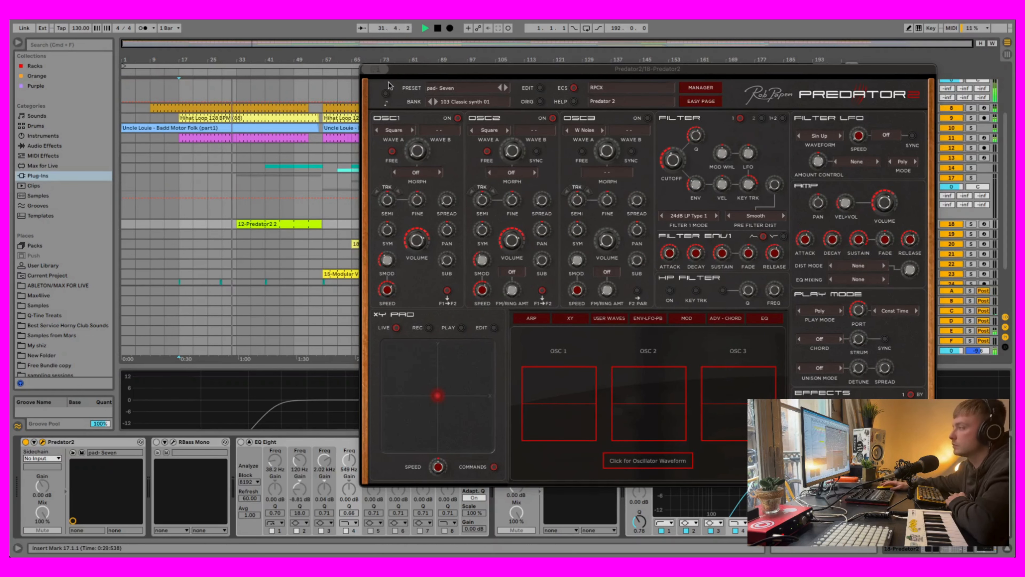
left_click(374, 70)
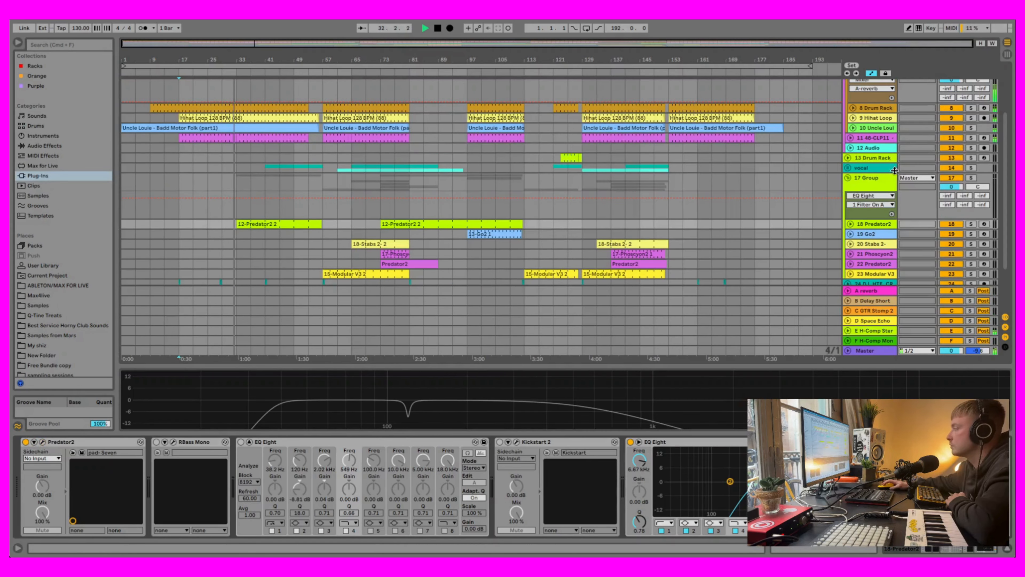
- Inspect the Phoscyon2 synth on track 21 and close its plug-in window
left_click(881, 253)
left_click(171, 442)
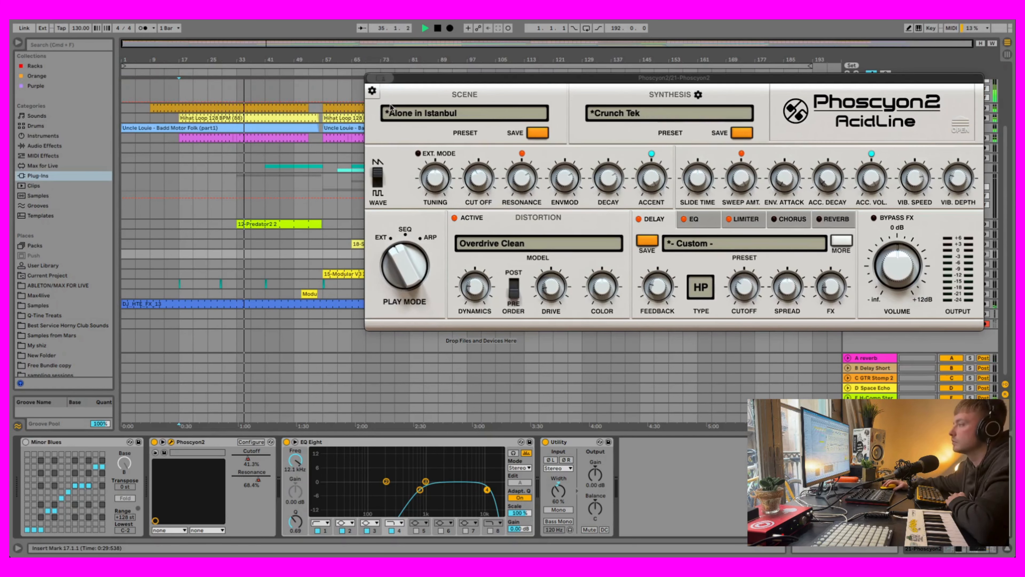
left_click(382, 77)
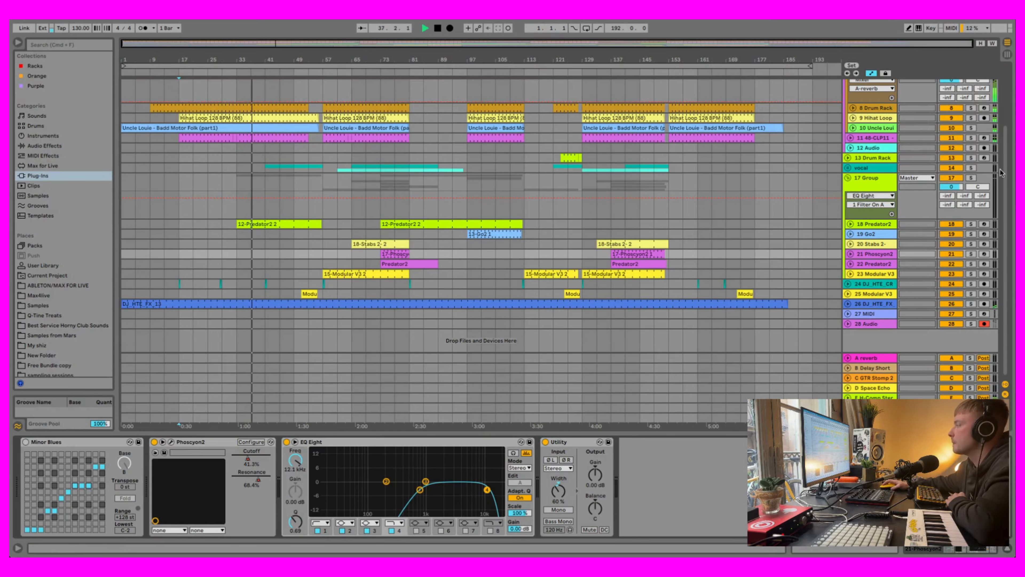
- Review the tracks in 5 Group and its nested 7 Group, and fold both groups
scroll(847, 101, "up", 4)
left_click(848, 94)
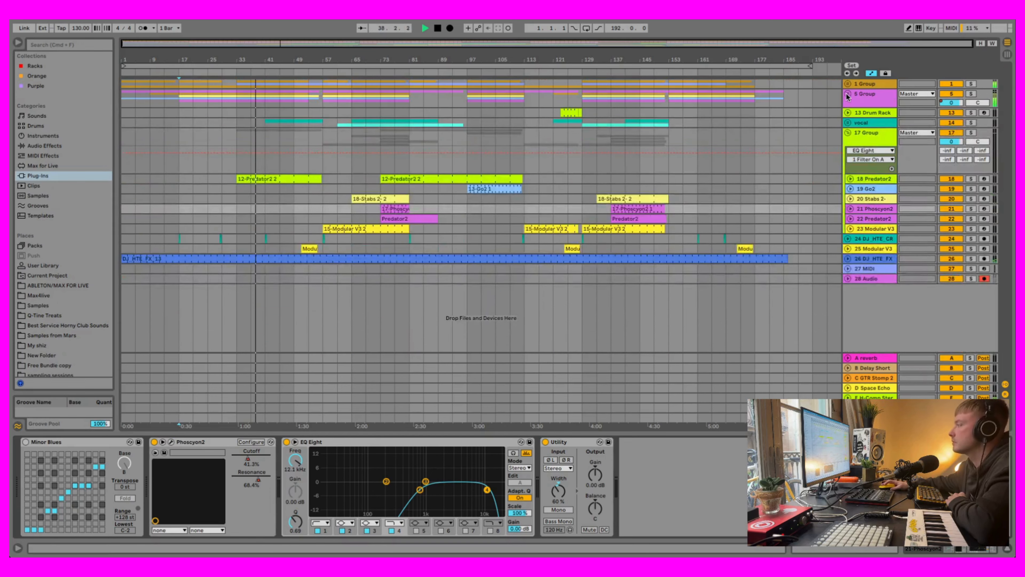
left_click(848, 94)
left_click(850, 150)
left_click(849, 150)
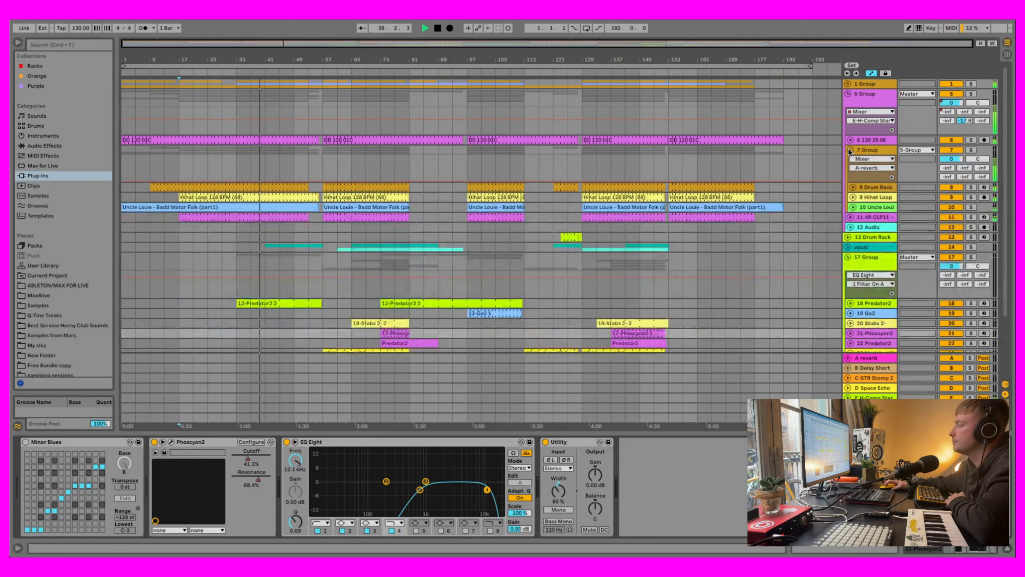
left_click(850, 150)
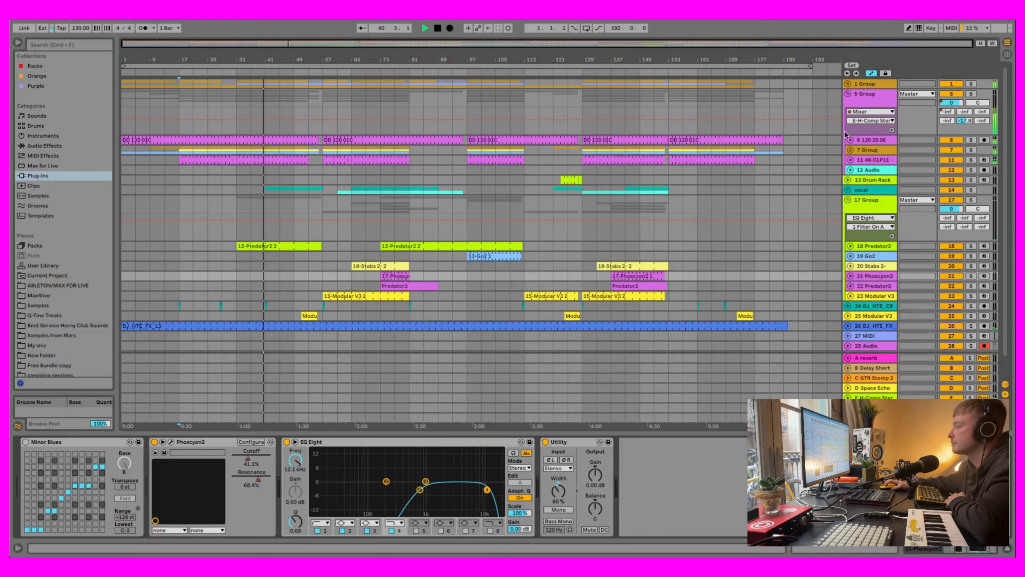
left_click(848, 93)
- Unfold 1 Group to collapse its sidechain track, and fold both 1 Group and 17 Group
left_click(849, 84)
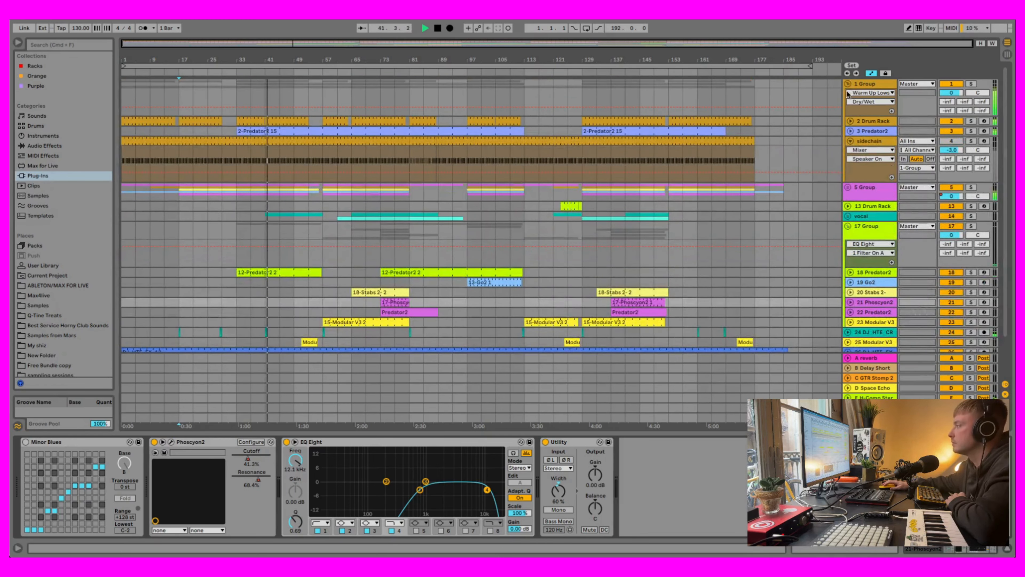
left_click(850, 140)
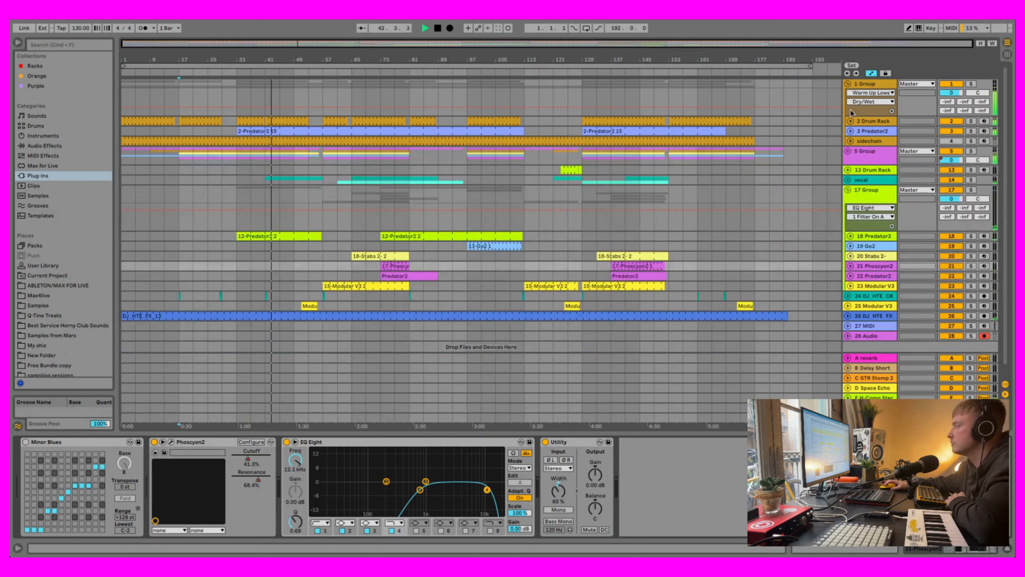
left_click(848, 84)
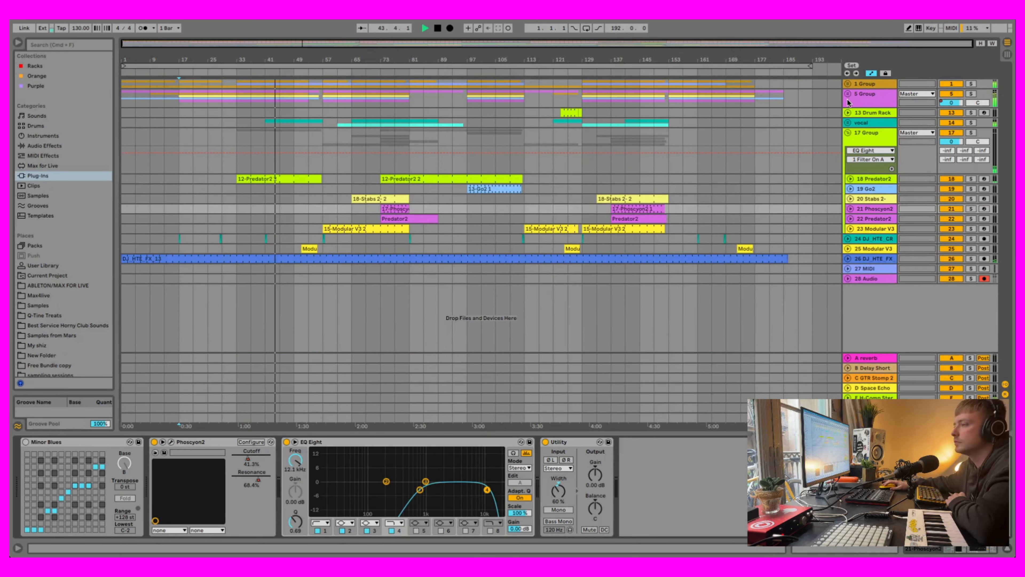
left_click(848, 132)
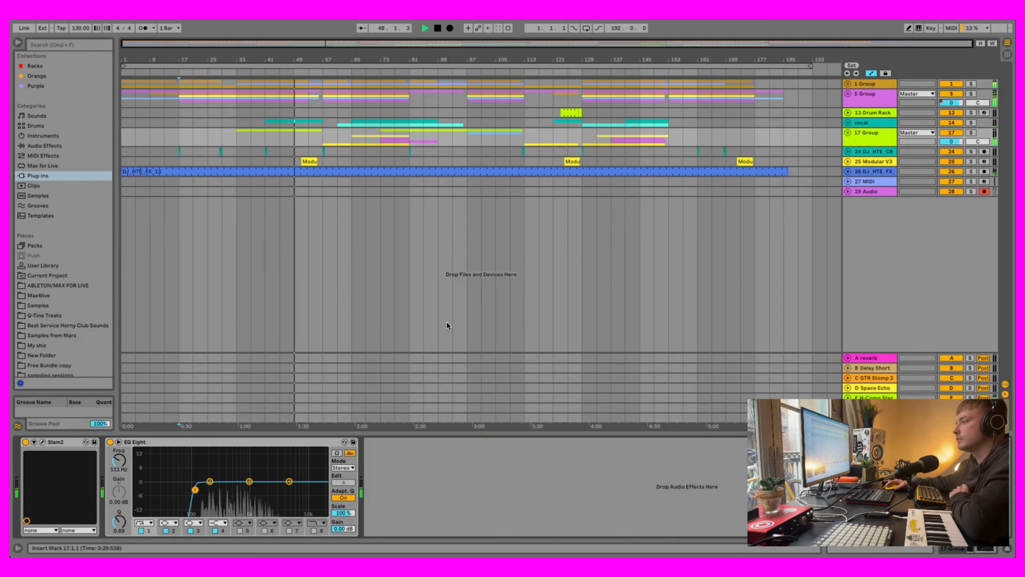
- Examine the two vocal tracks inside the vocal group during playback, leaving the group folded
left_click(848, 122)
left_click(862, 123)
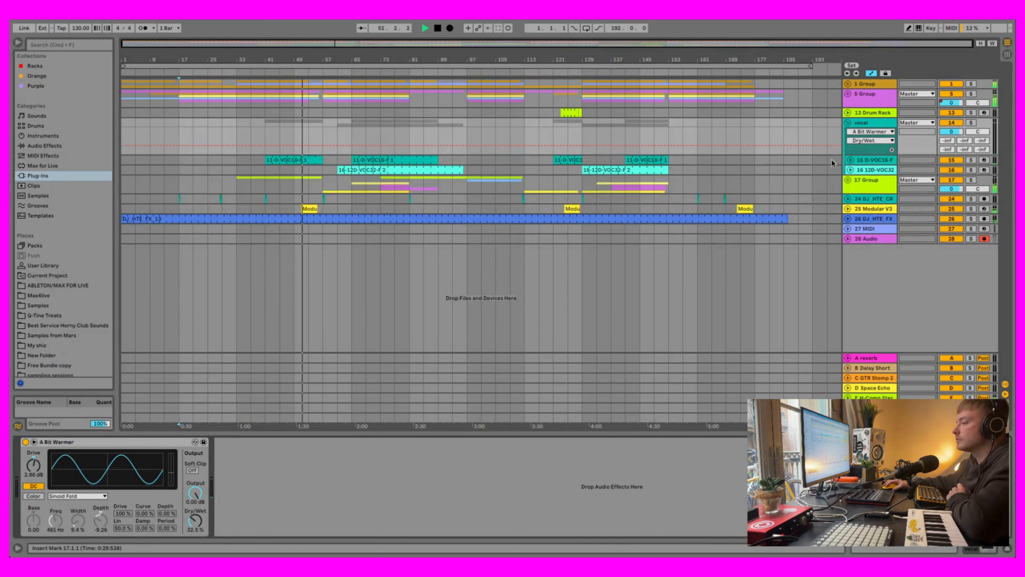
left_click(848, 123)
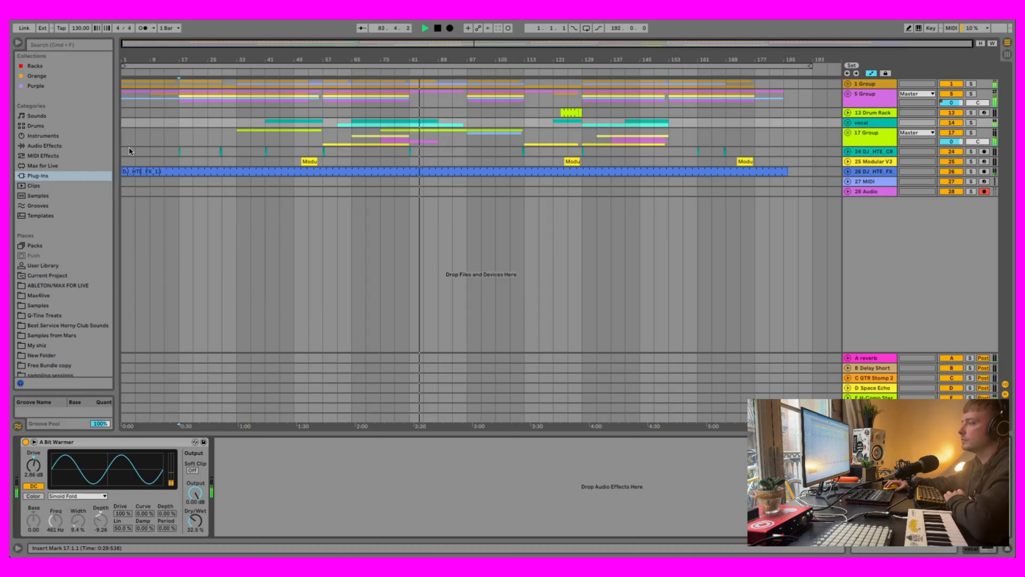
left_click(848, 122)
left_click(848, 122)
left_click(848, 123)
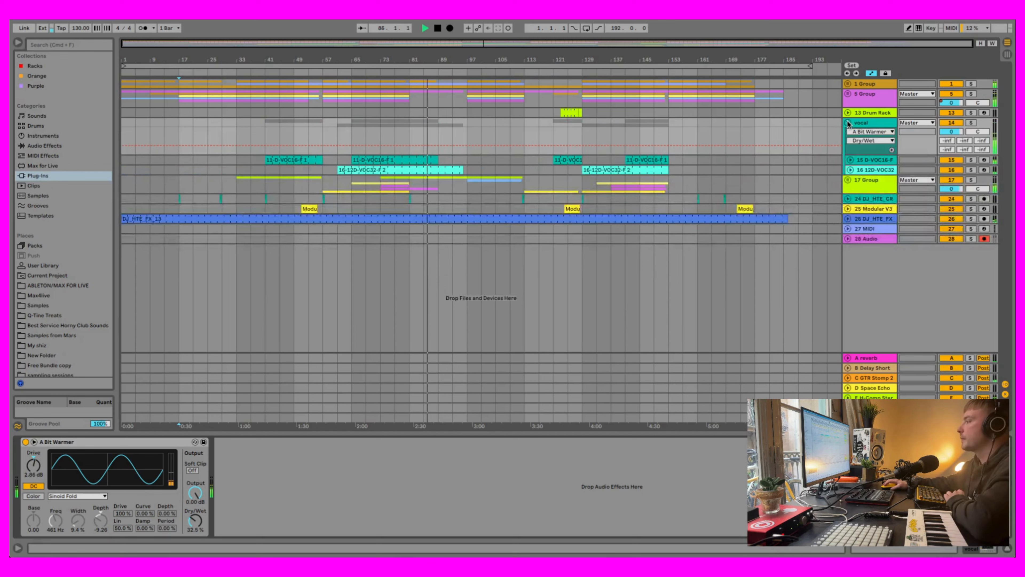
left_click(848, 123)
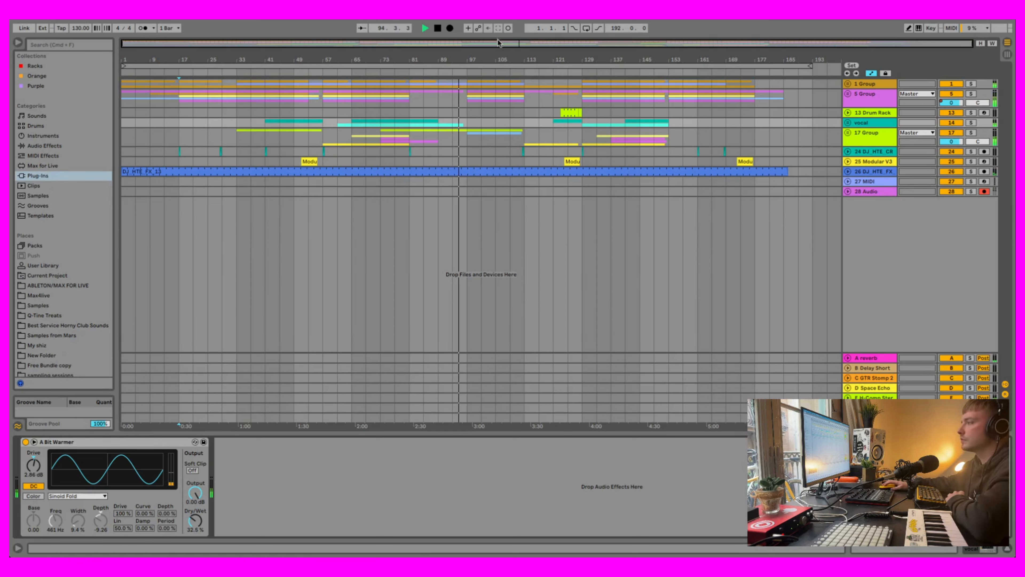
- Check the tracks inside 5 Group and 17 Group as the arrangement plays, folding both again
mouse_move(528, 51)
left_mouse_down()
mouse_move(528, 121)
mouse_move(529, 51)
left_mouse_up()
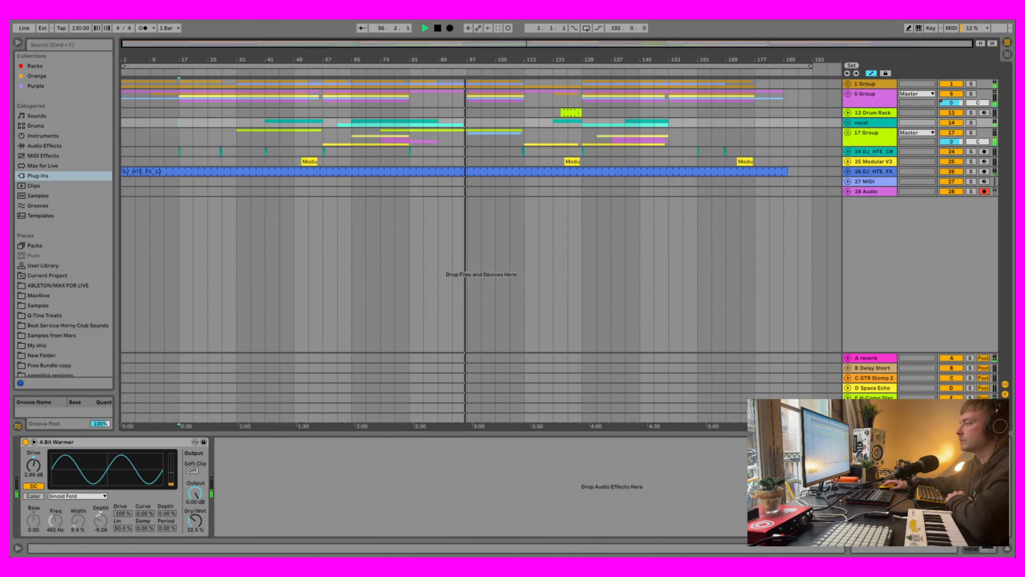
left_click(847, 94)
left_click(847, 94)
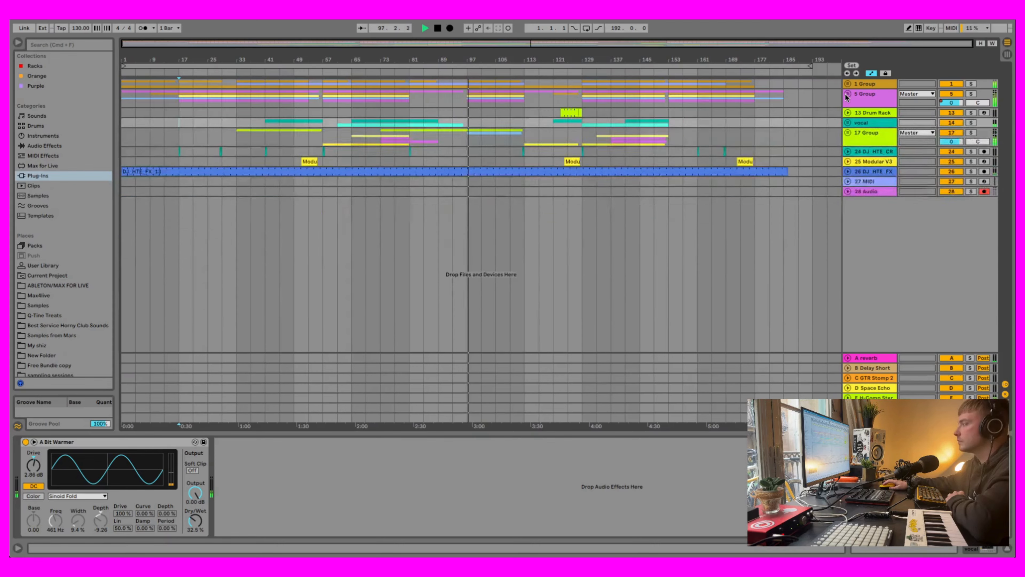
left_click(847, 133)
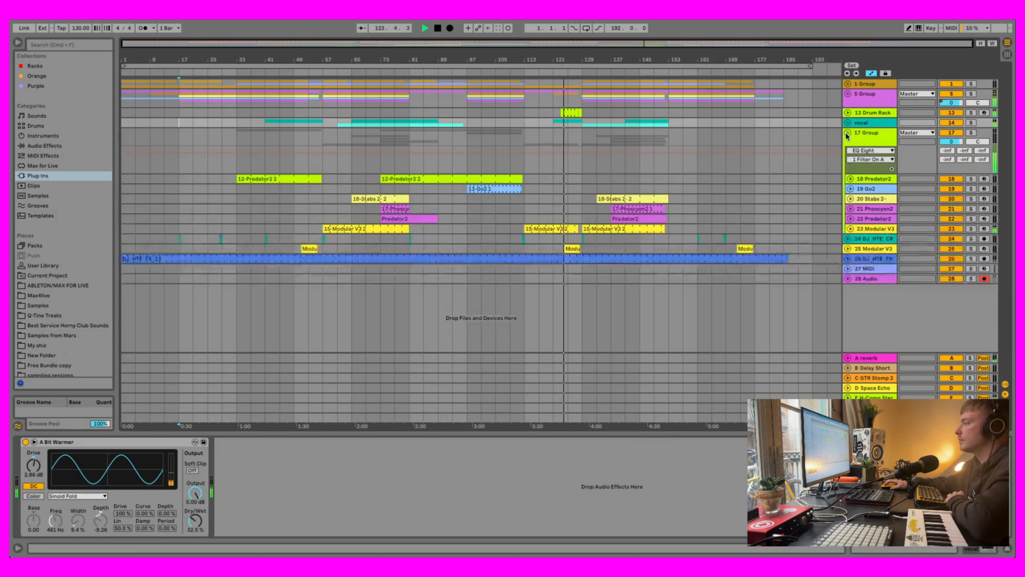
left_click(847, 133)
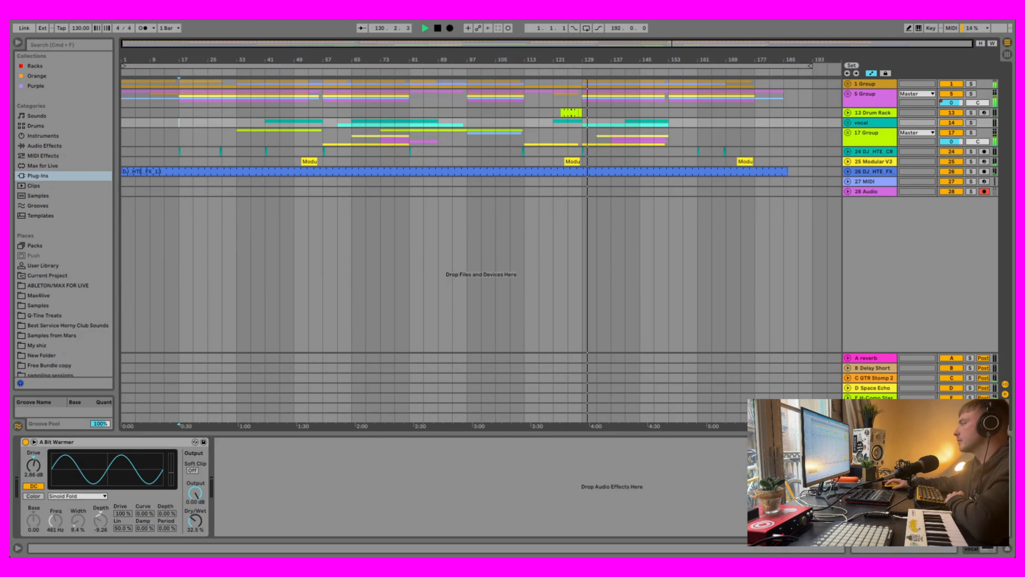
- Follow the 17 Group and vocal tracks through the second drop, leaving both groups folded
left_click(848, 133)
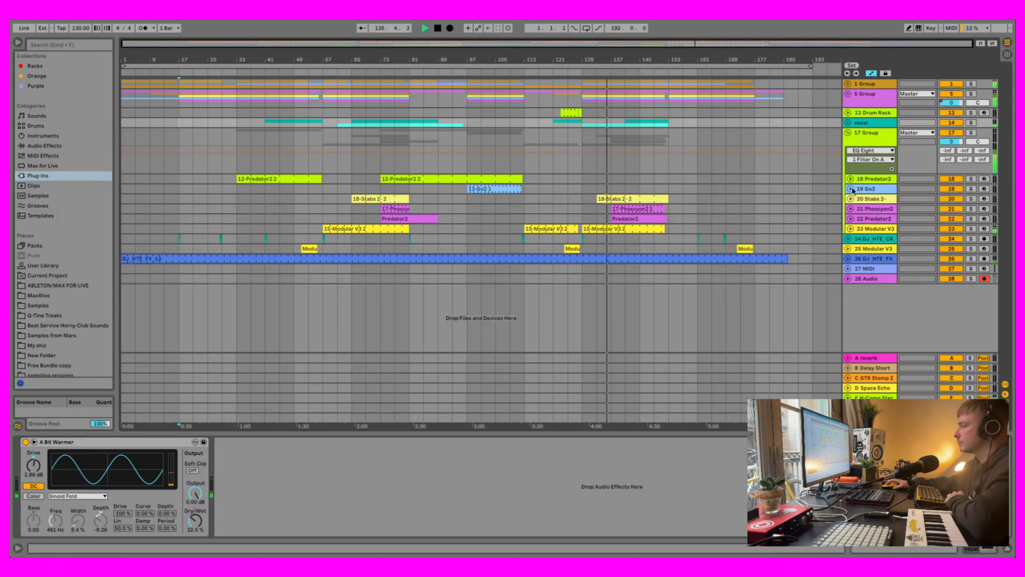
left_click(848, 123)
left_click(848, 123)
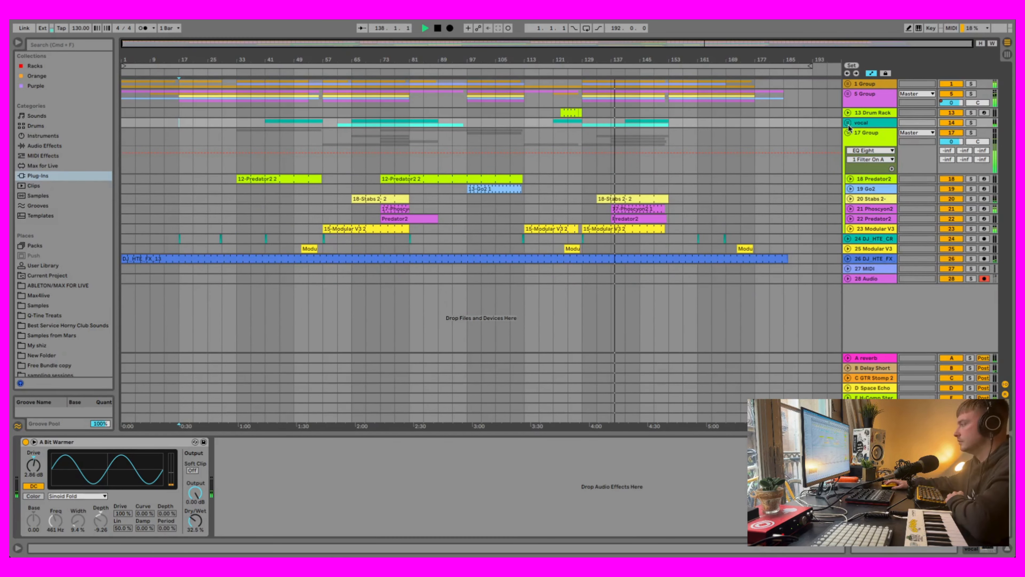
left_click(848, 133)
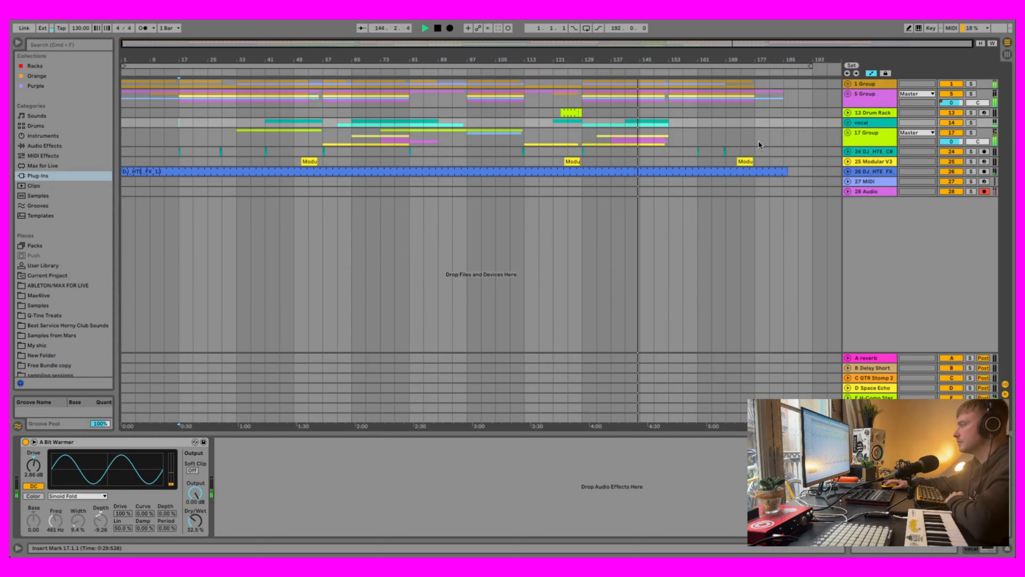
left_click(848, 132)
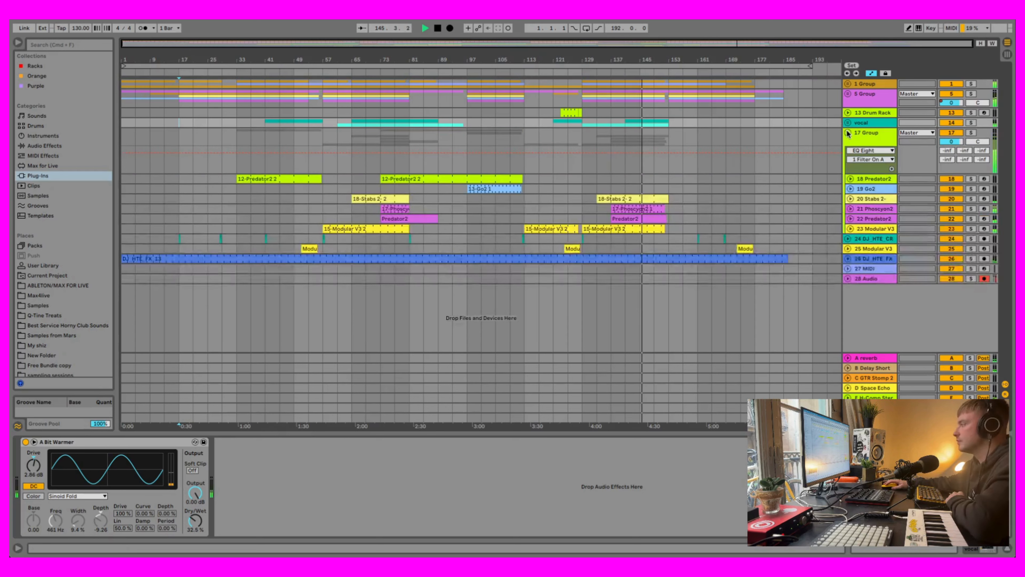
left_click(848, 133)
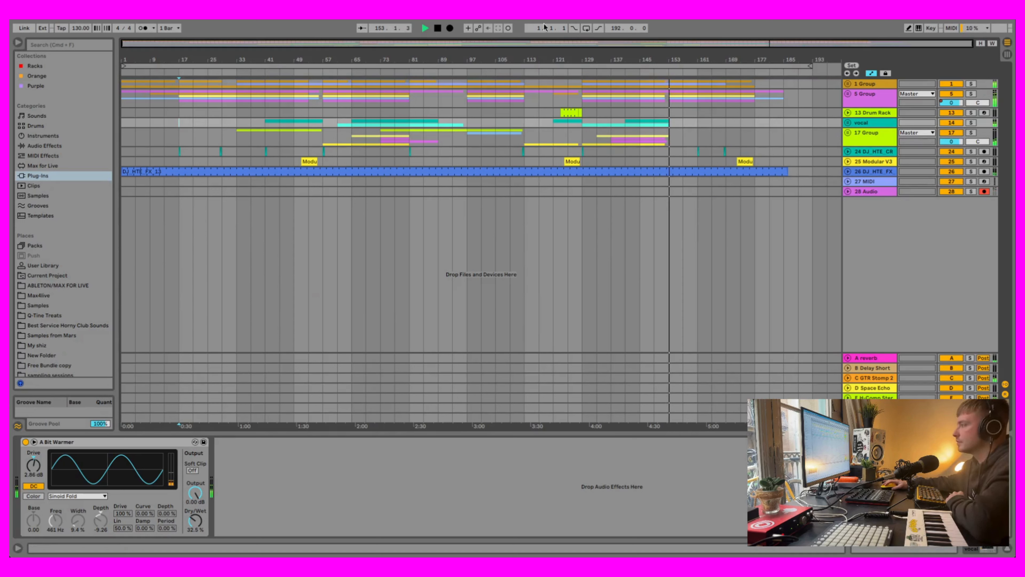
- Stop playback and unfold 17 Group to show its synth tracks
left_click(438, 29)
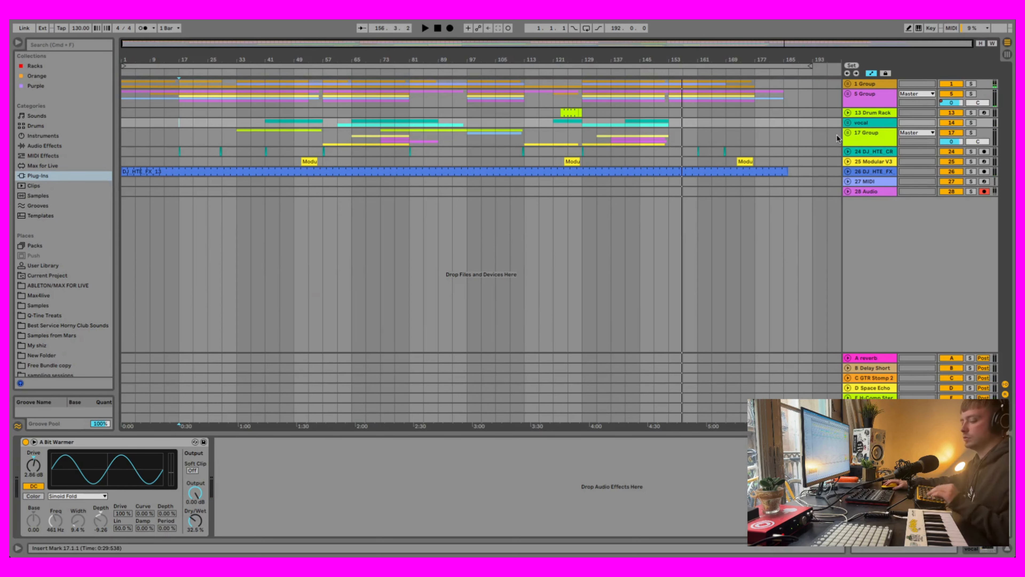
left_click(848, 135)
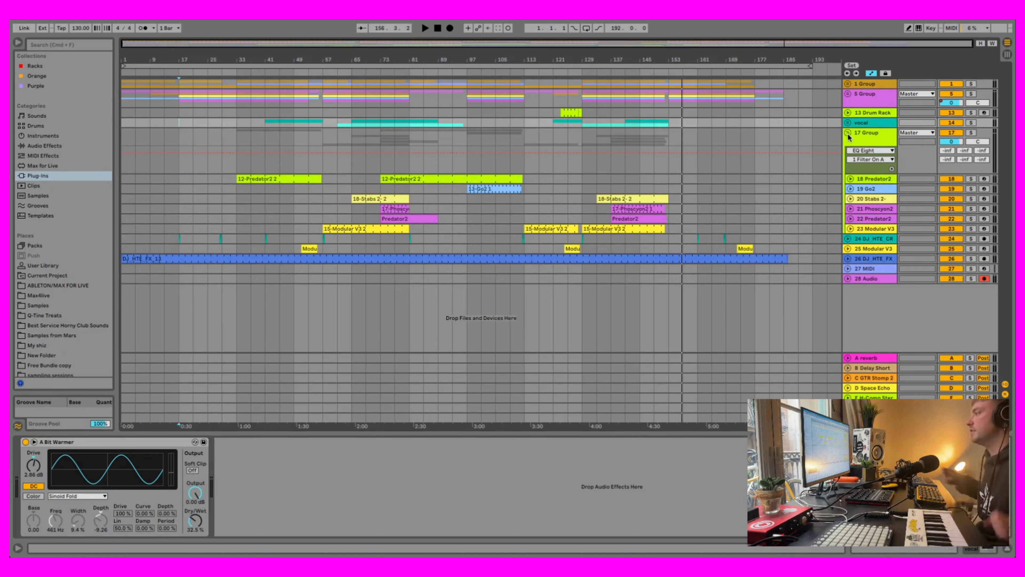
- Fold 17 Group and unfold 5 Group, checking the tracks nested in 7 Group before folding 7 Group again
left_click(848, 134)
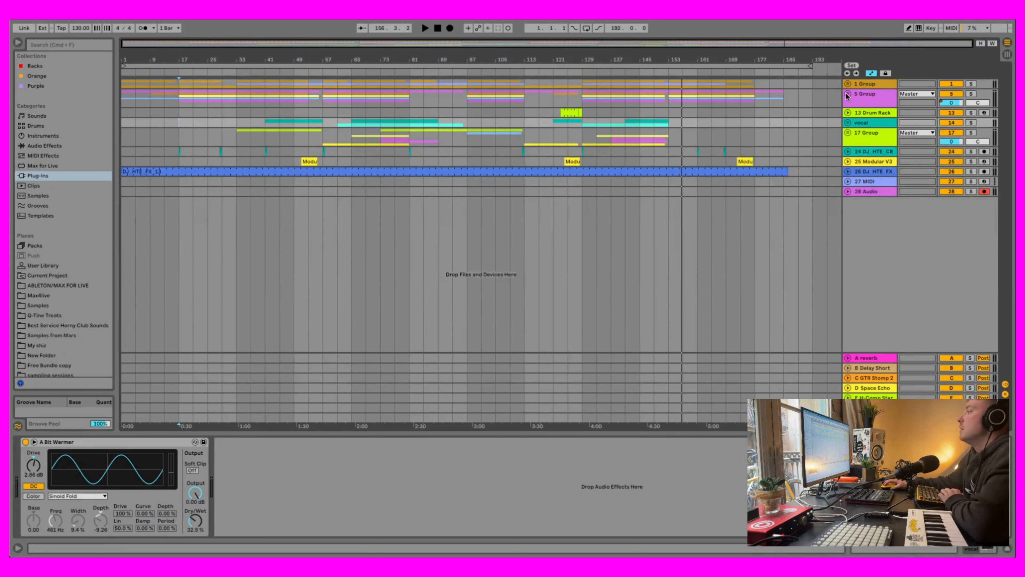
left_click(848, 95)
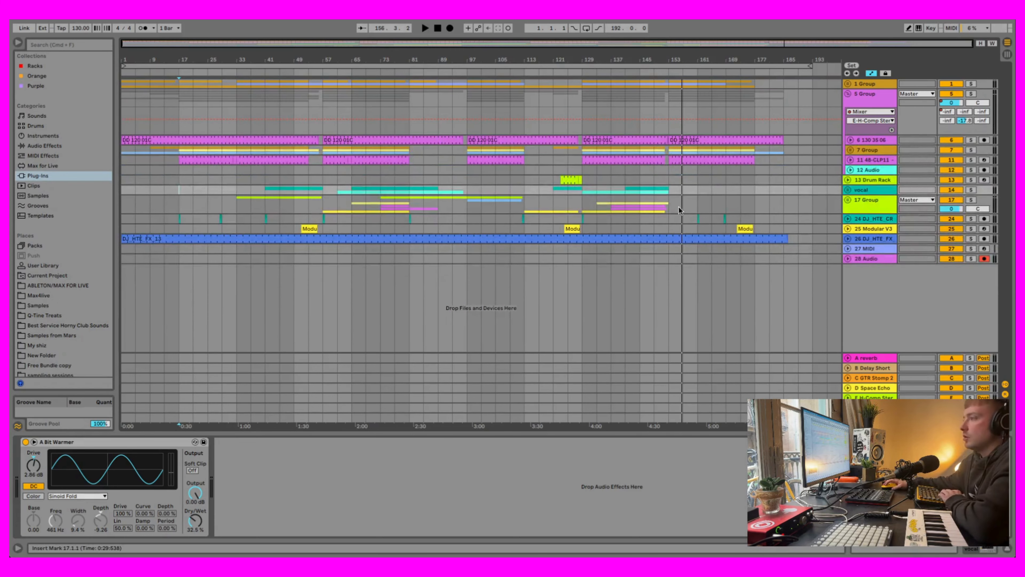
left_click(848, 95)
left_click(848, 94)
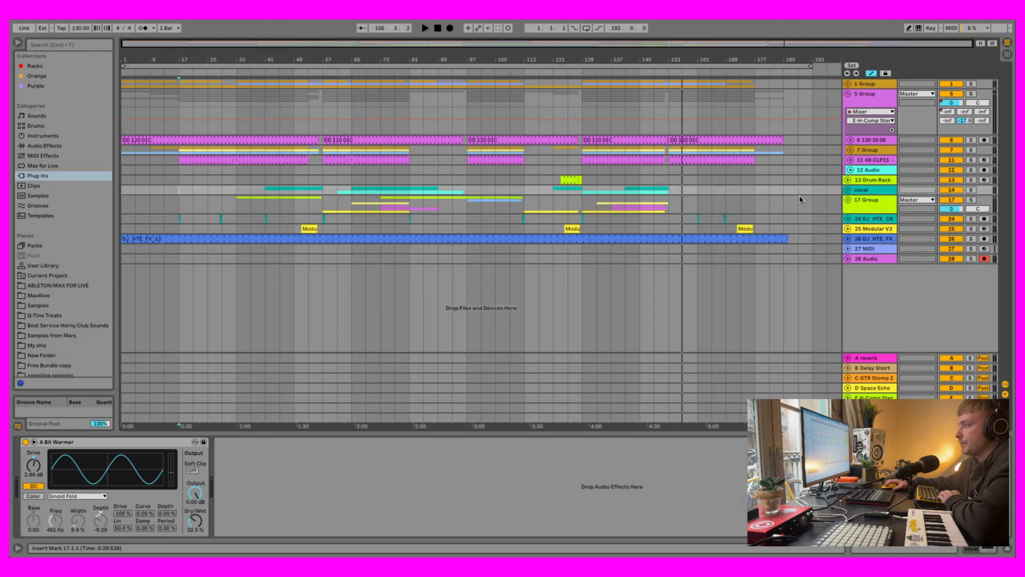
left_click(850, 150)
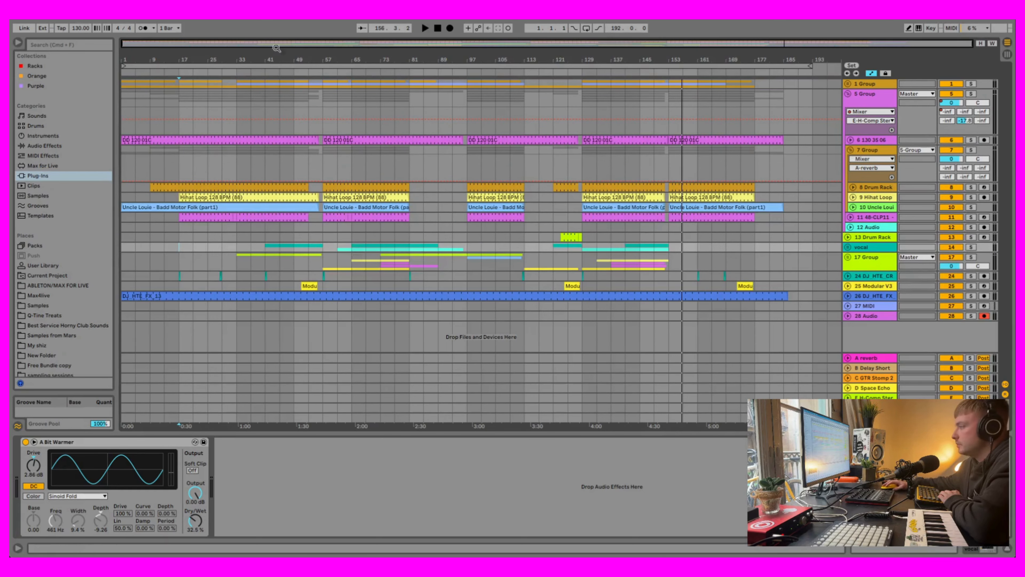
left_click_drag(253, 40, 212, 40)
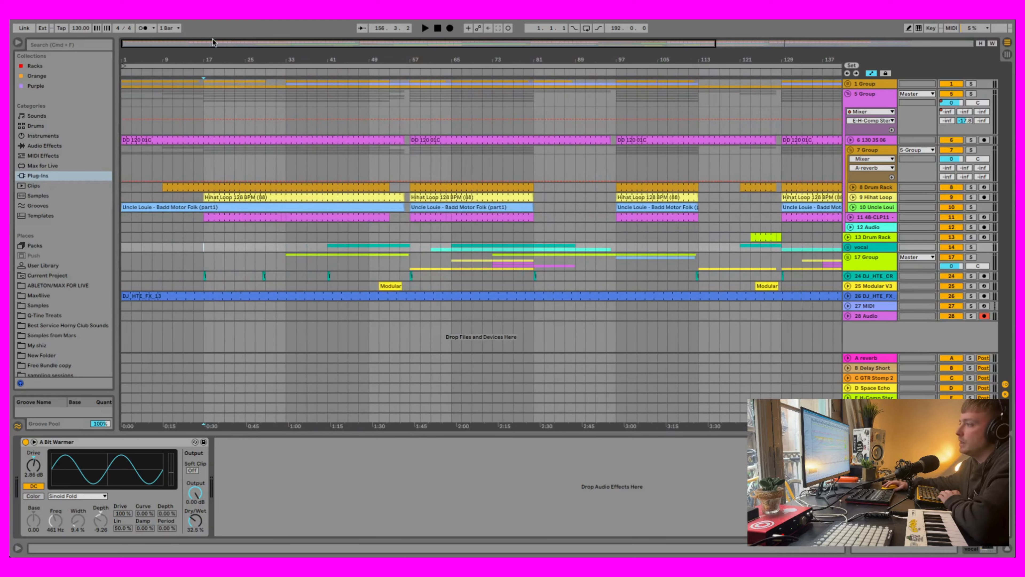
left_click_drag(297, 40, 370, 41)
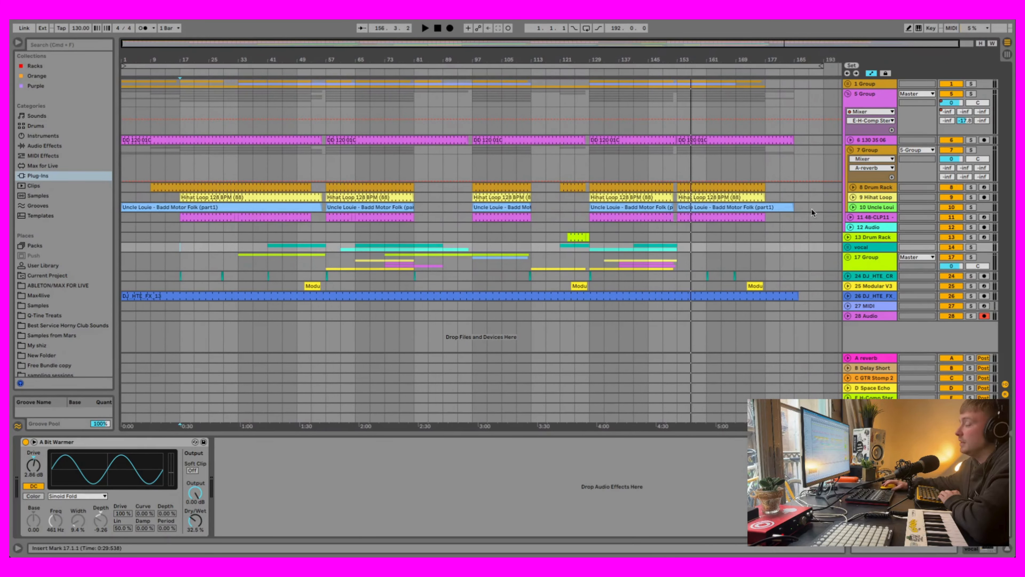
left_click(850, 150)
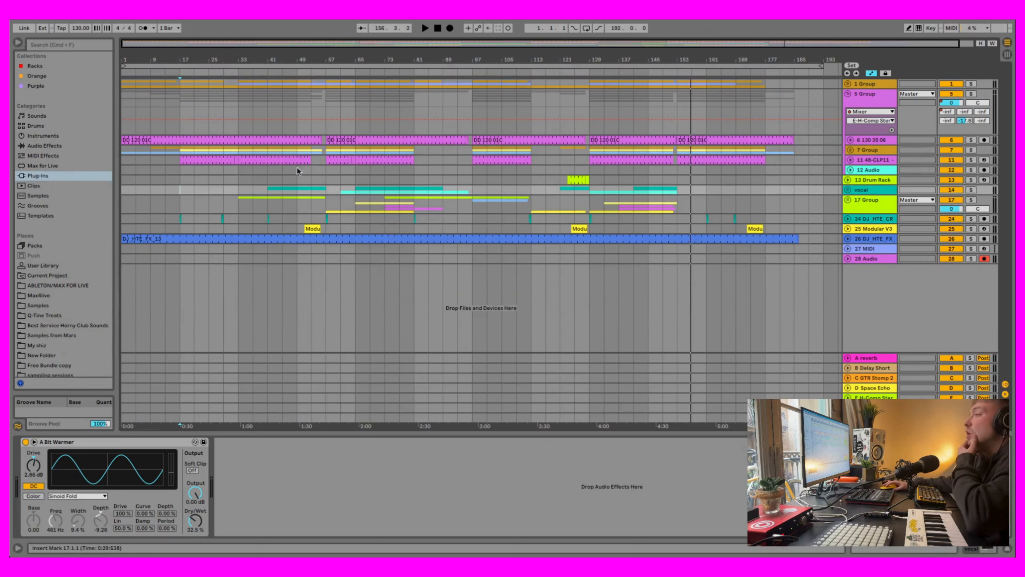
- Open the first DD 120 01C clip's waveform and play its track soloed from the start of the arrangement
double_click(236, 141)
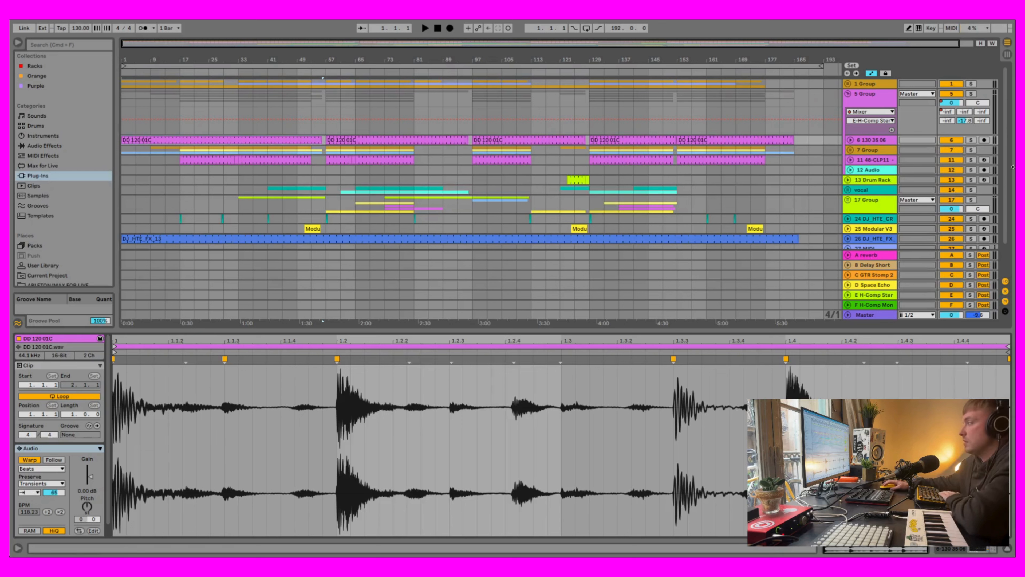
left_click(971, 140)
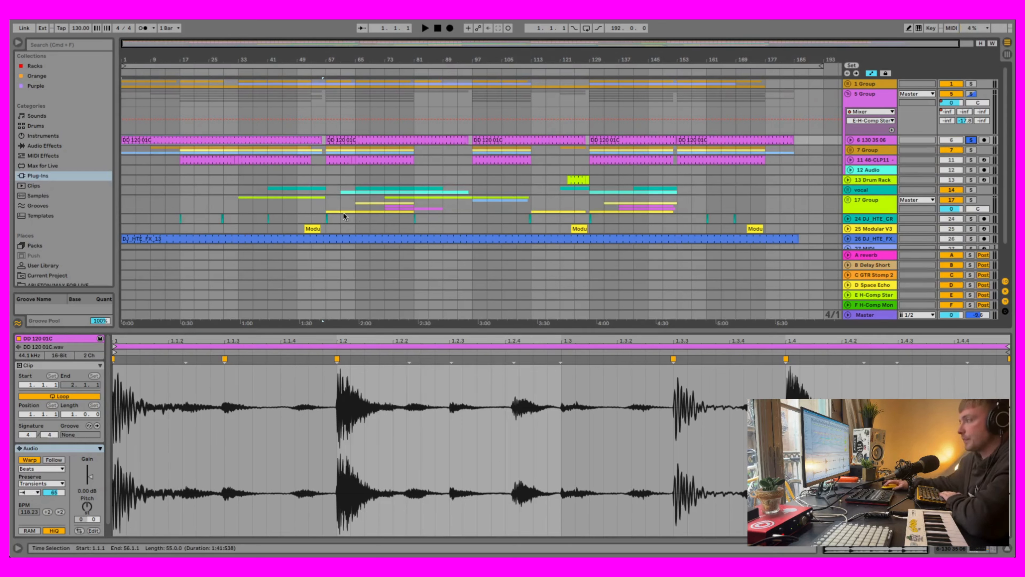
key("space")
- Try a transient envelope of 100 on the DD 120 01C clip, undo it and unsolo the track
left_click_drag(54, 492, 59, 485)
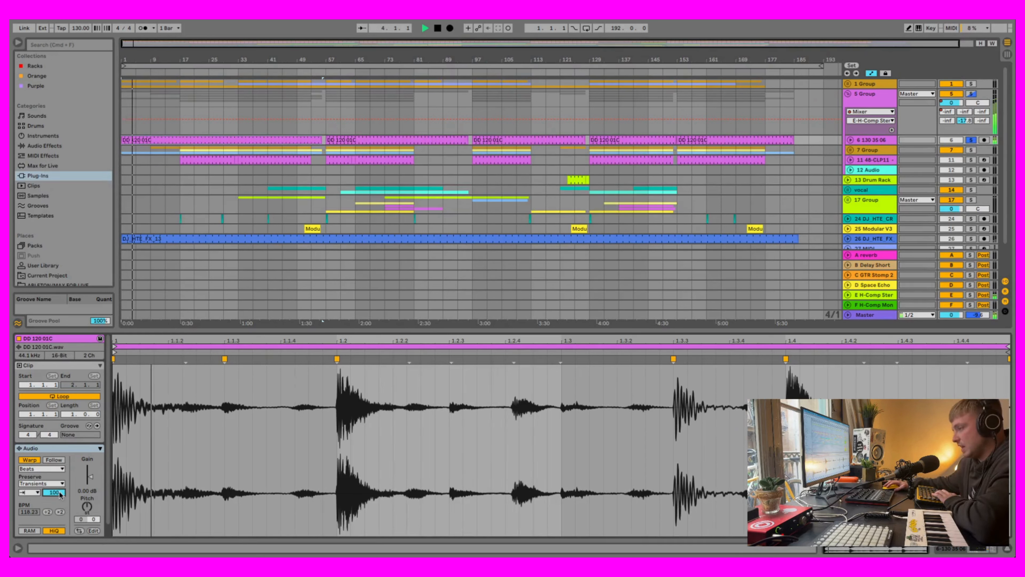
key("super+z")
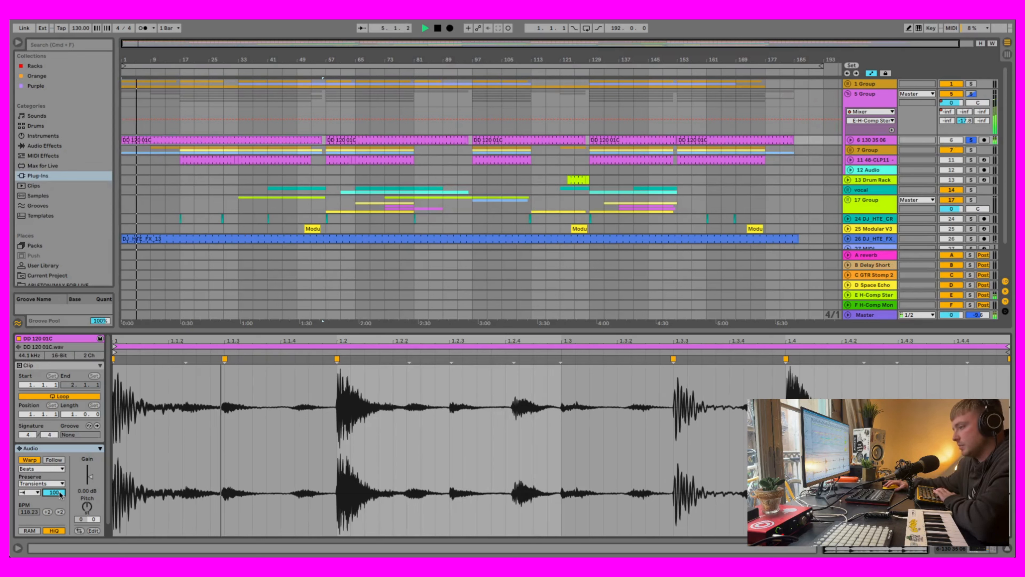
left_click(971, 139)
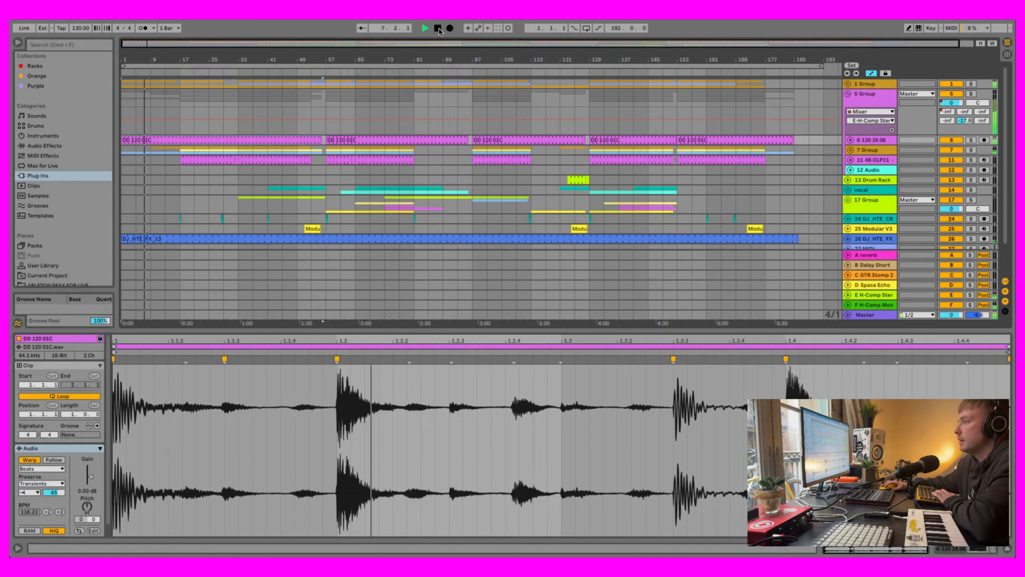
left_click(870, 140)
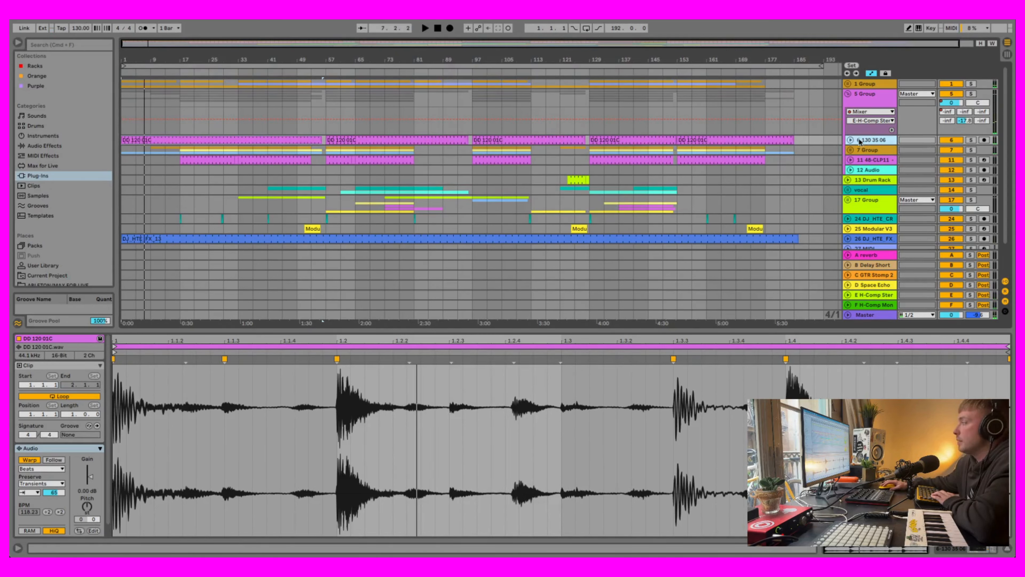
left_click(851, 141)
left_click(851, 140)
left_click(848, 94)
left_click(848, 94)
left_click(863, 161)
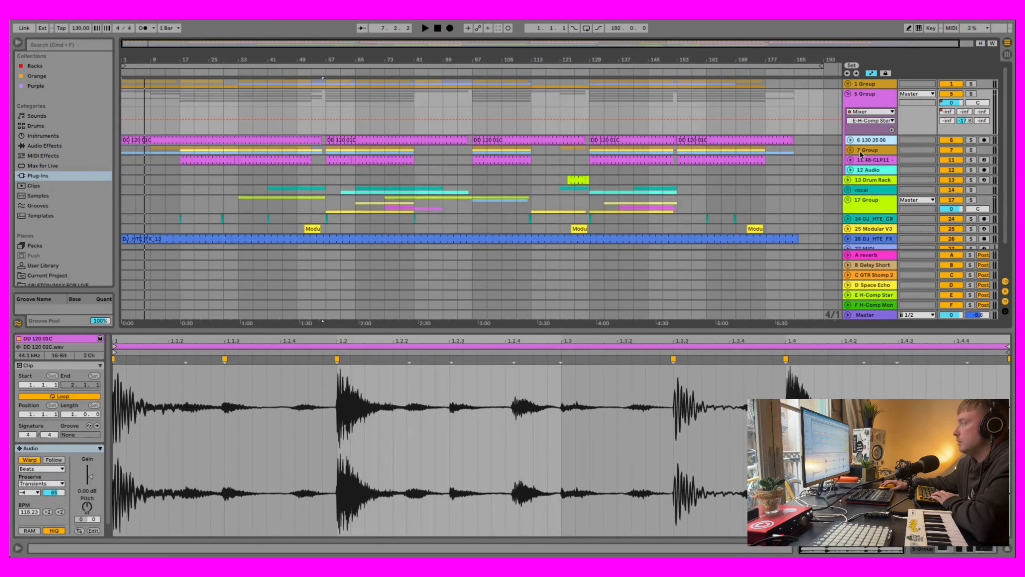
- Unfold 7 Group and open the first Uncle Louie - Badd Motor Folk clip, showing its looped section within the surrounding waveform
left_click(851, 149)
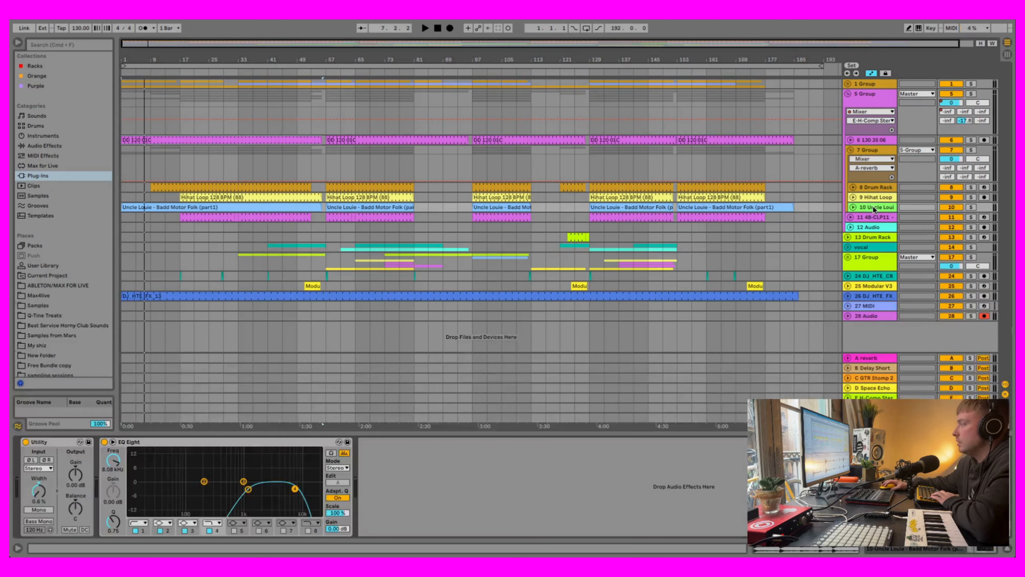
left_click(873, 204)
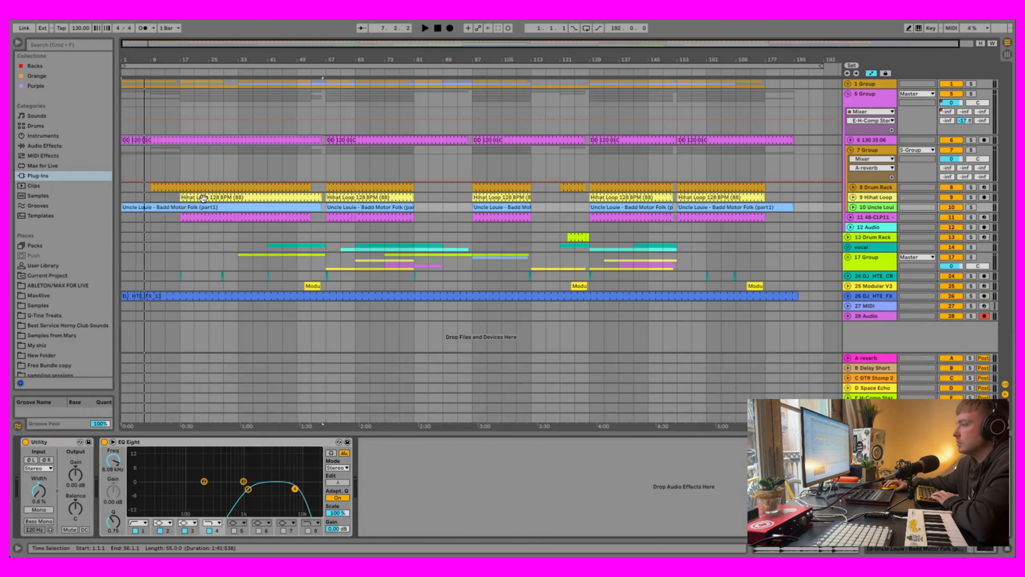
double_click(166, 207)
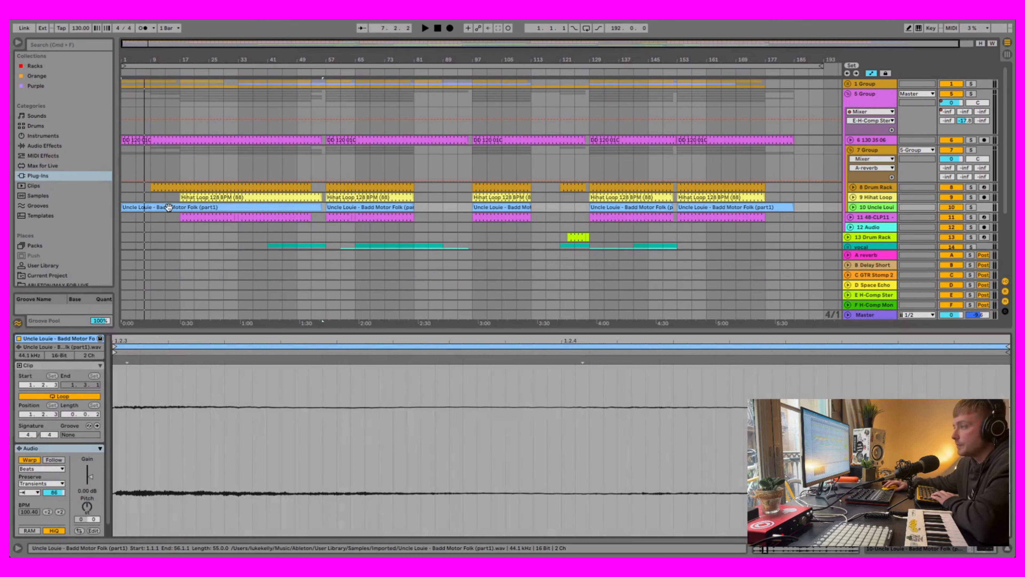
left_click_drag(538, 342, 504, 329)
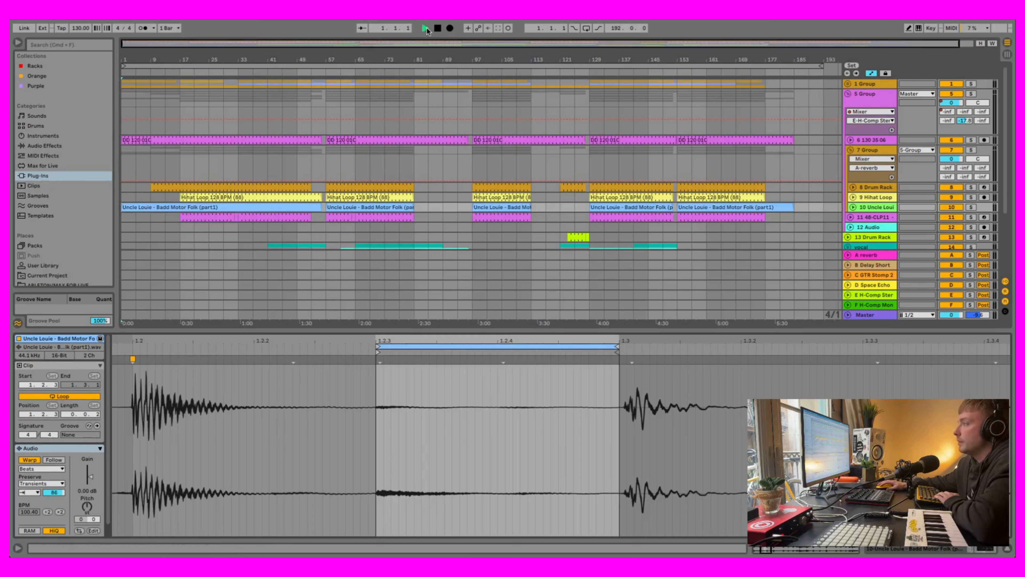
- Audition the Uncle Louie track by muting and unmuting it, and the 8 Drum Rack track by briefly soloing it
left_click(950, 207)
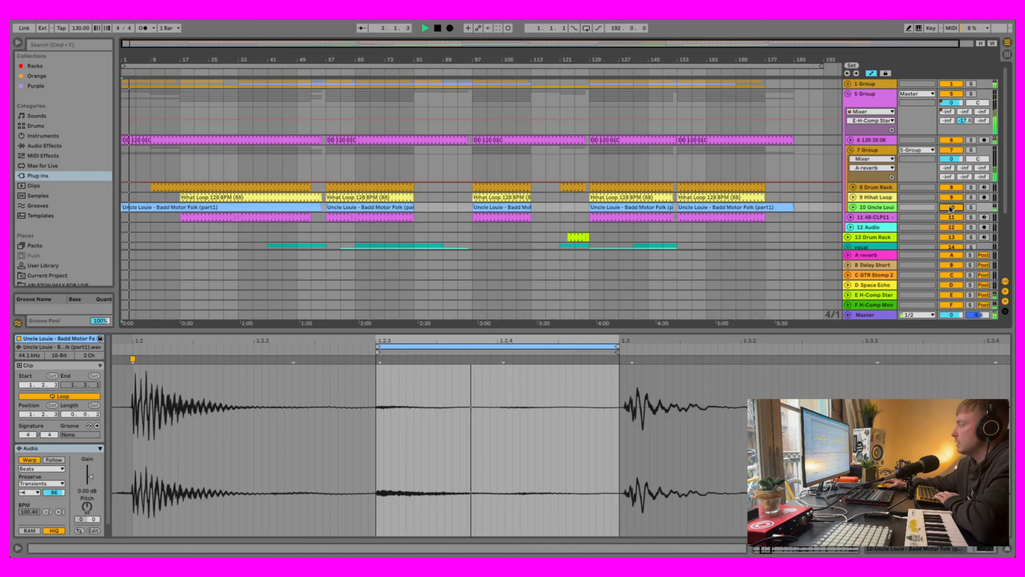
left_click(950, 207)
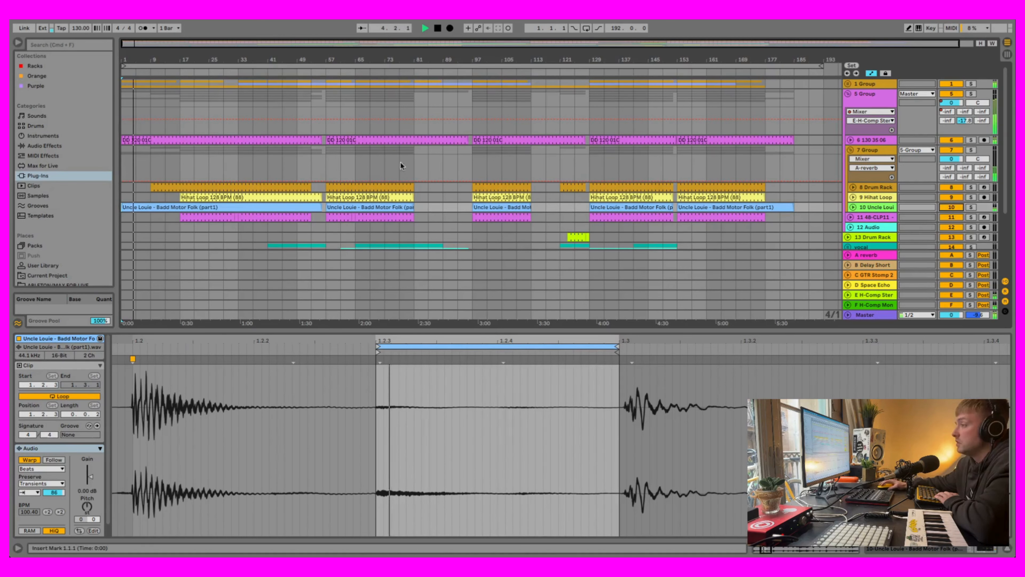
left_click(146, 195)
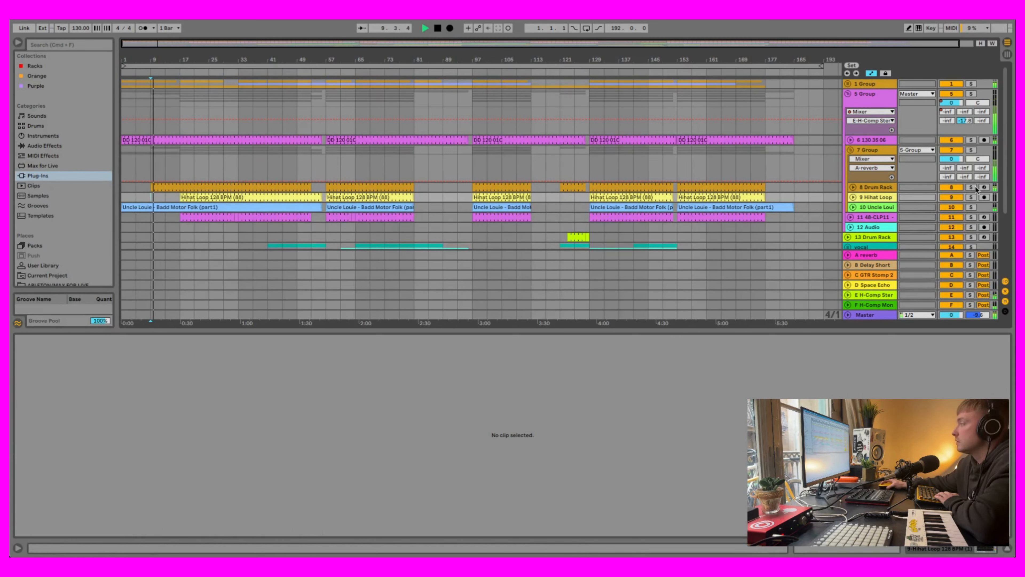
left_click(975, 187)
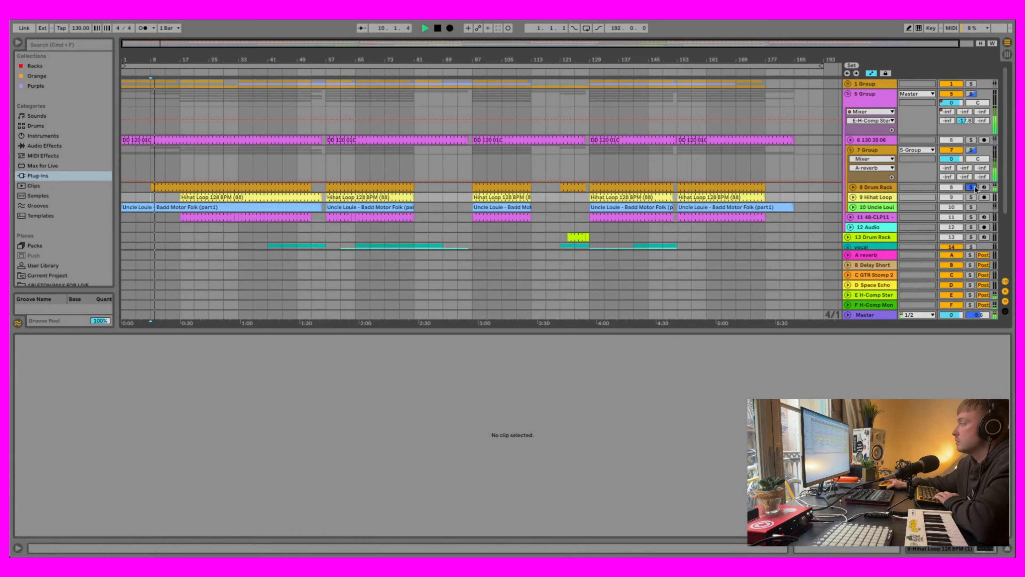
left_click(975, 188)
- Examine the 48-CLP11 track's notes and devices and the first Hihat Loop 128 BPM clip, playing from bar 17
left_click(178, 220)
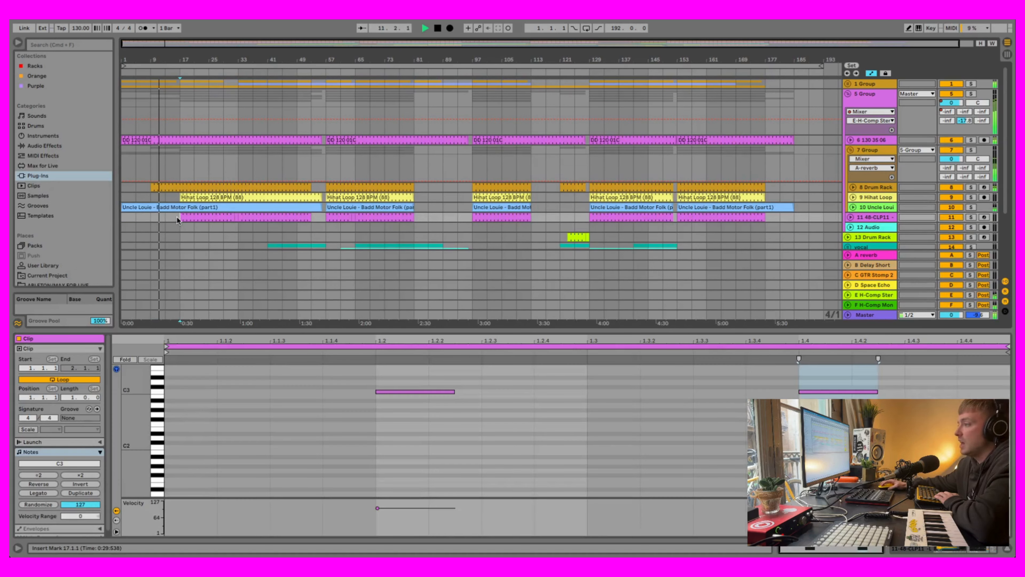
left_click(853, 218)
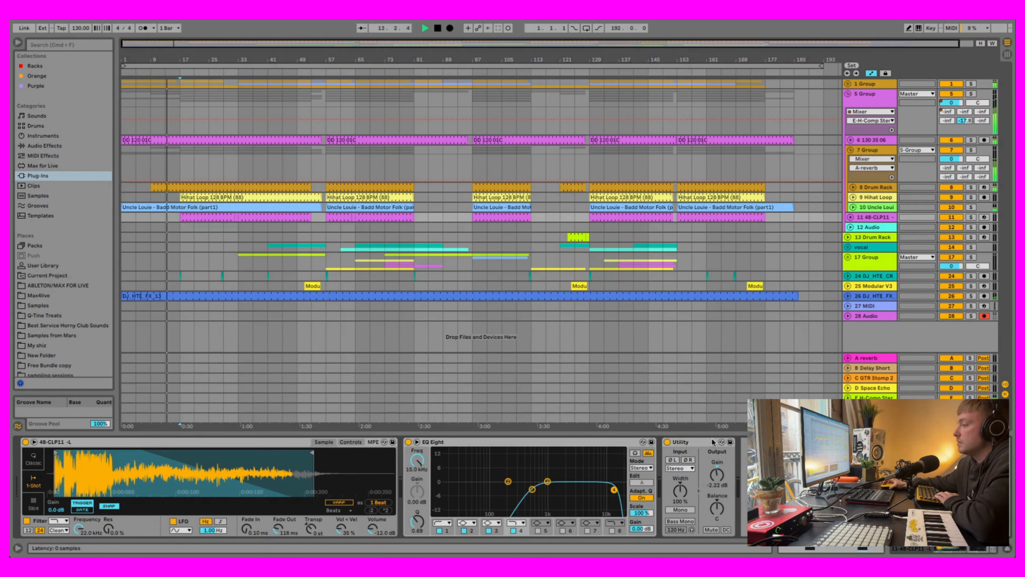
left_click(271, 197)
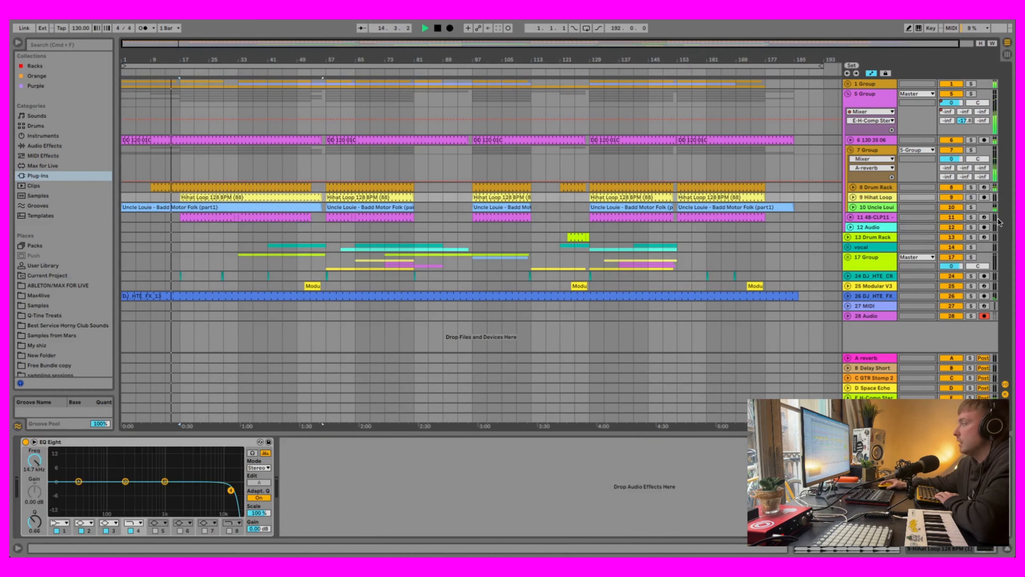
key("space")
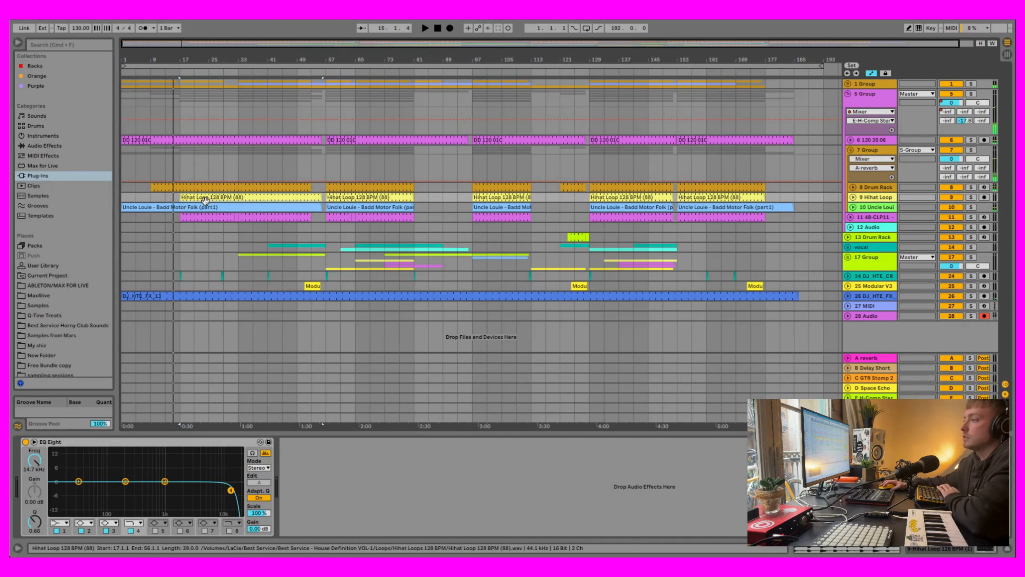
key("space")
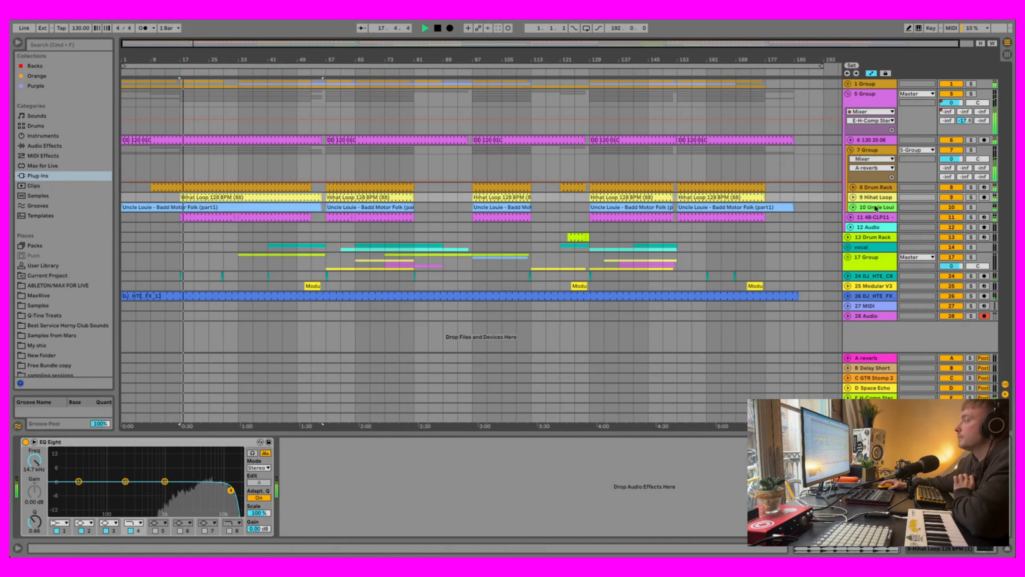
left_click(268, 198)
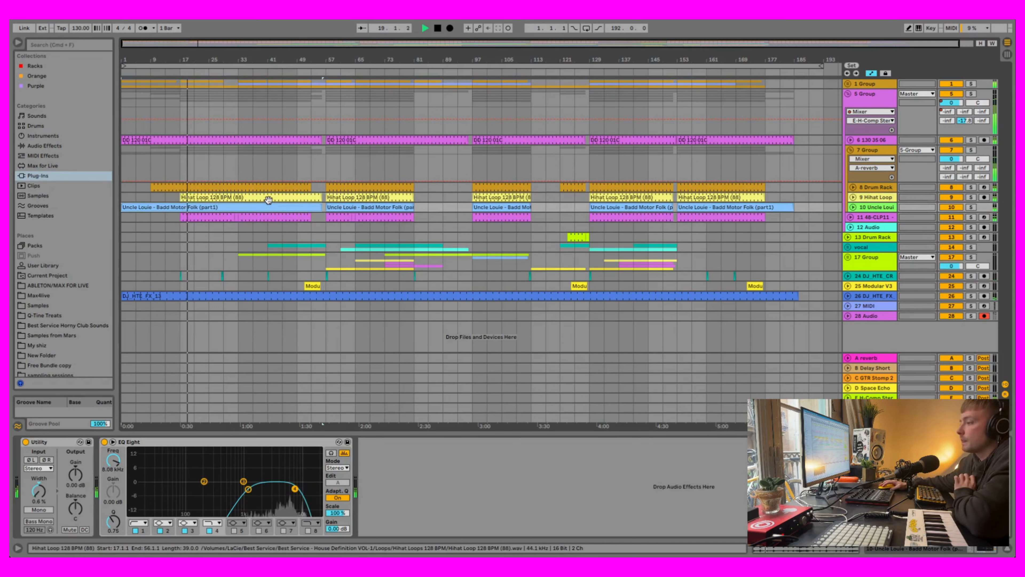
double_click(268, 200)
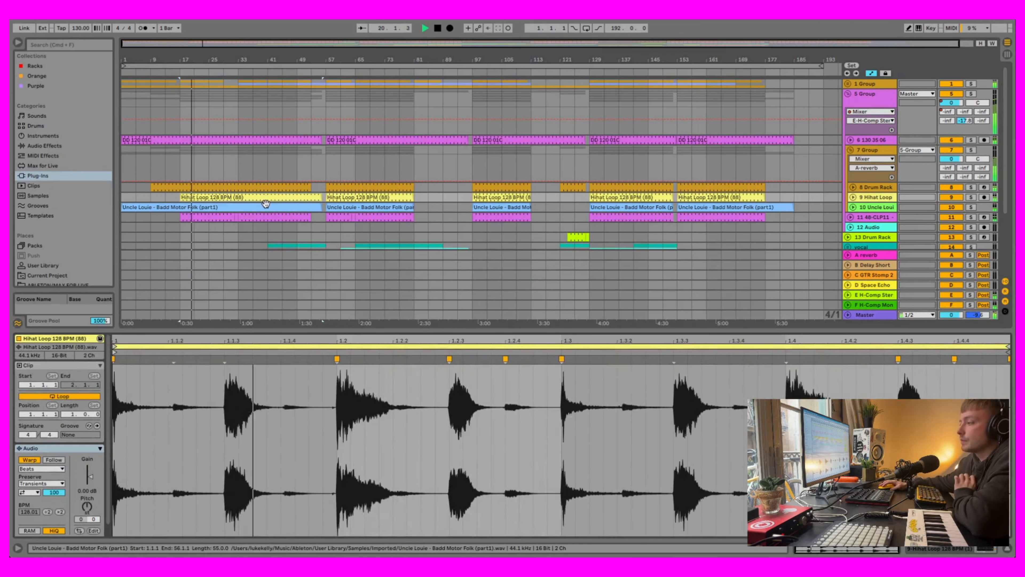
- Fold 5 Group to hide its drum and percussion tracks
left_click(847, 94)
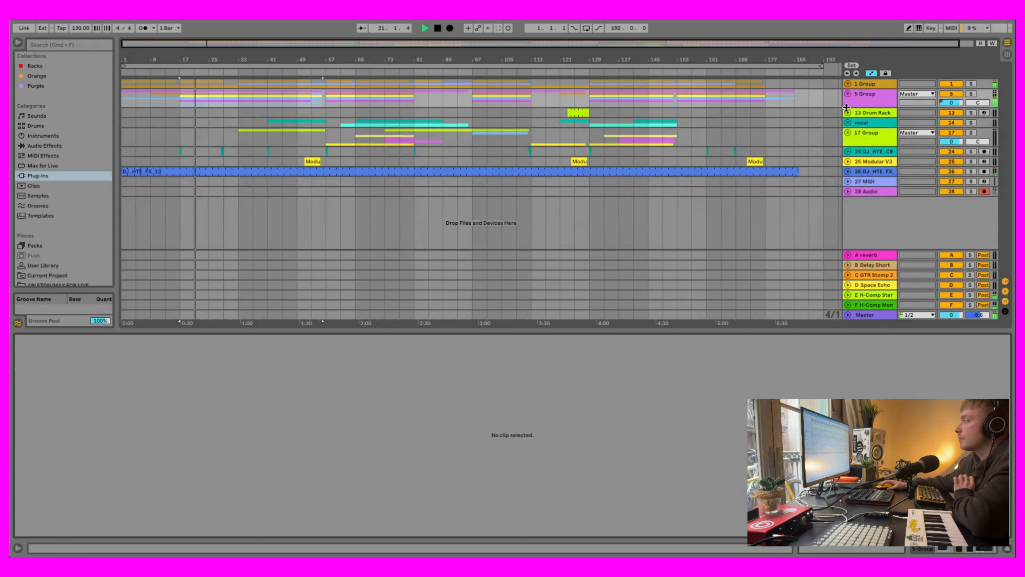
left_click(848, 95)
left_click(847, 96)
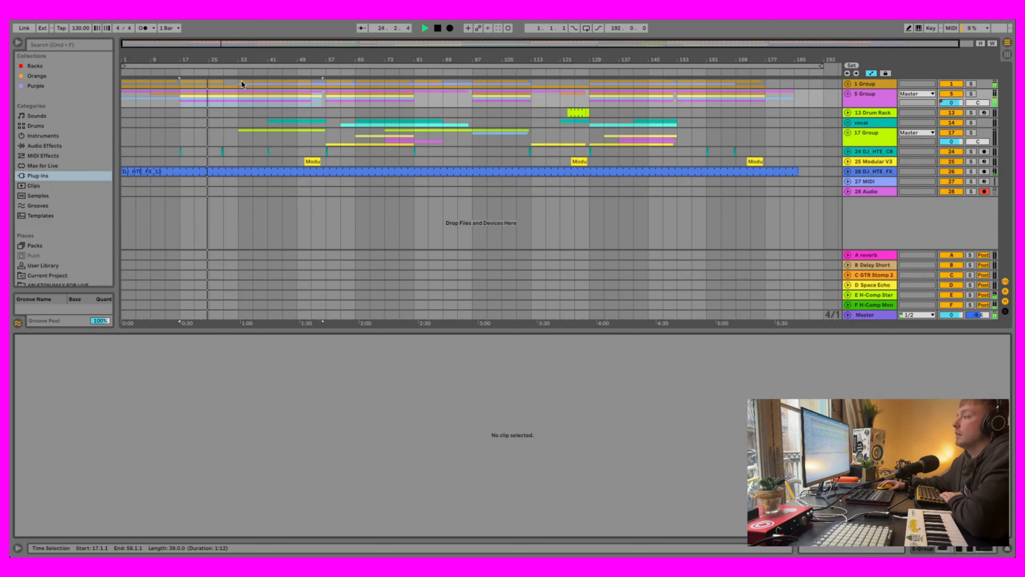
- Restart playback from about bar 30 with most of the arrangement in view
left_click(236, 99)
left_click(223, 100)
mouse_move(251, 44)
left_mouse_down()
mouse_move(251, 91)
mouse_move(229, 99)
left_mouse_up()
left_click_drag(244, 47, 236, 152)
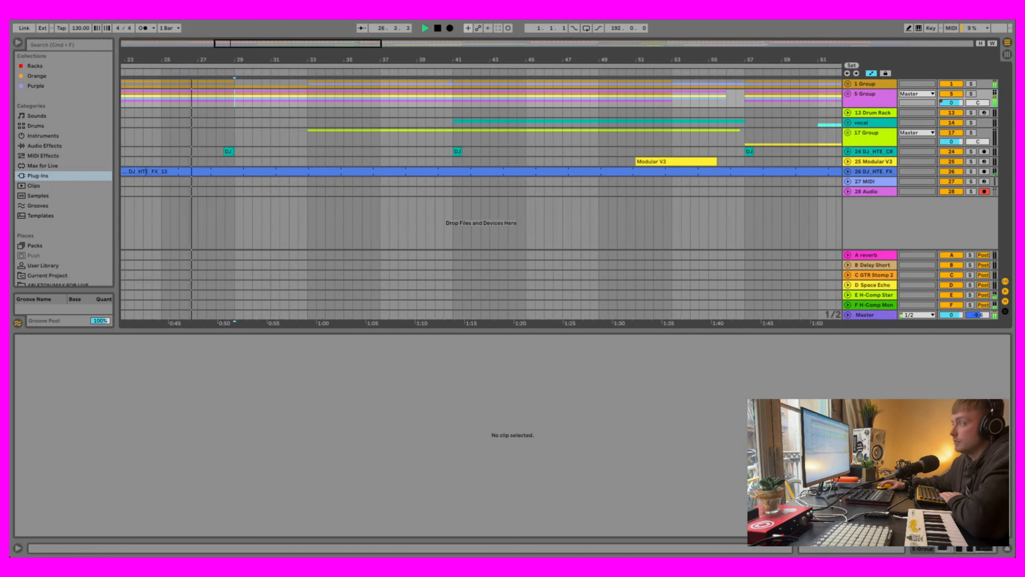
key("space")
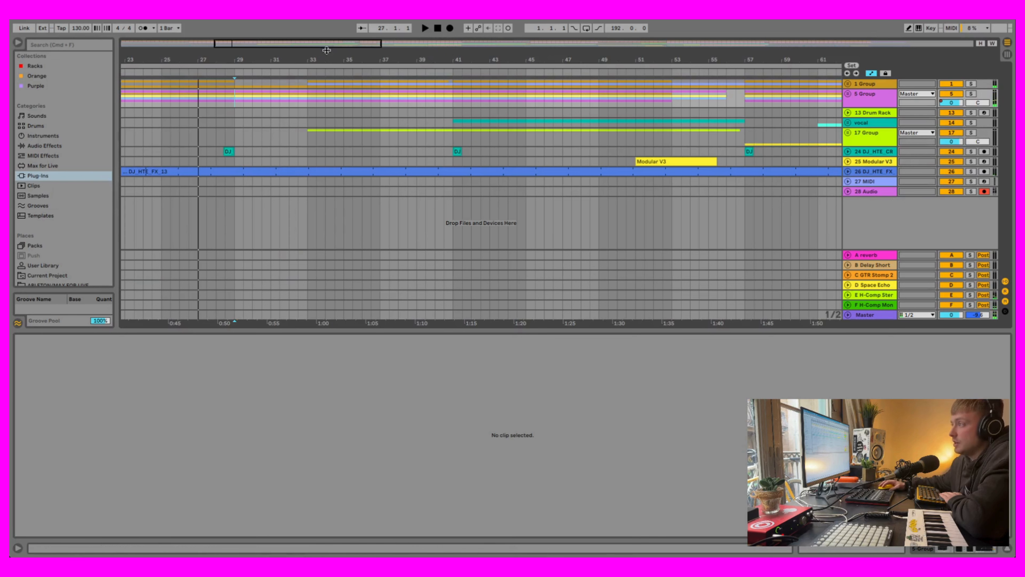
left_click_drag(328, 46, 329, 27)
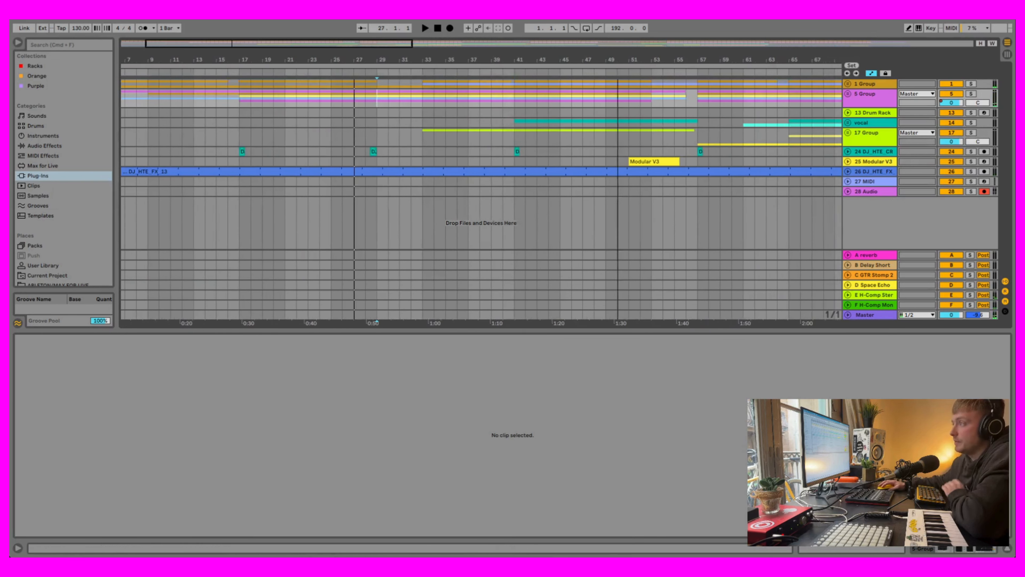
left_click(391, 91)
key("space")
left_click_drag(429, 44, 430, 30)
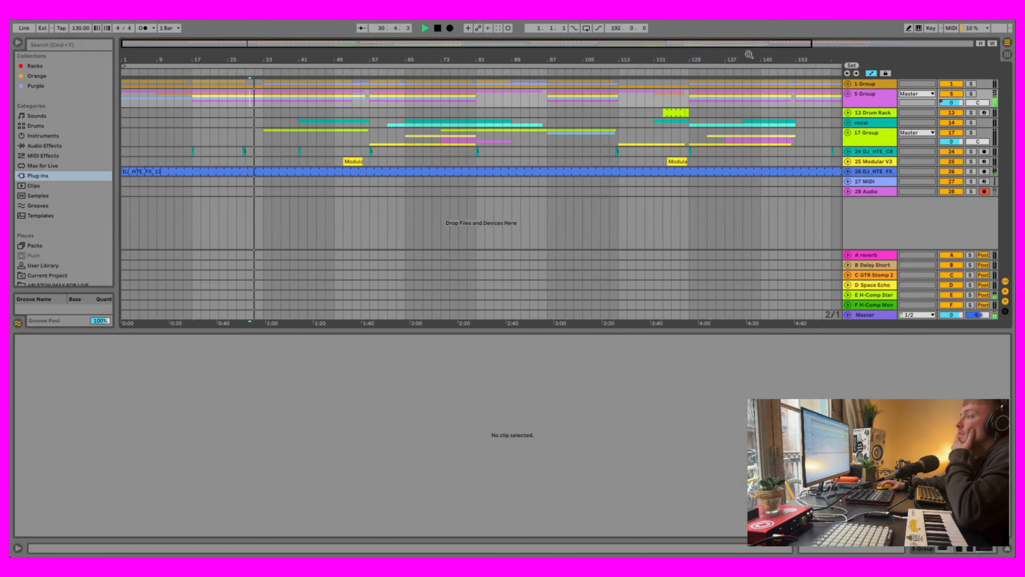
- Stop playback, unfold 1 Group to show its drum, Predator2 and sidechain tracks, and place the insert marker at bar 31
left_click(438, 28)
left_click_drag(377, 41, 257, 40)
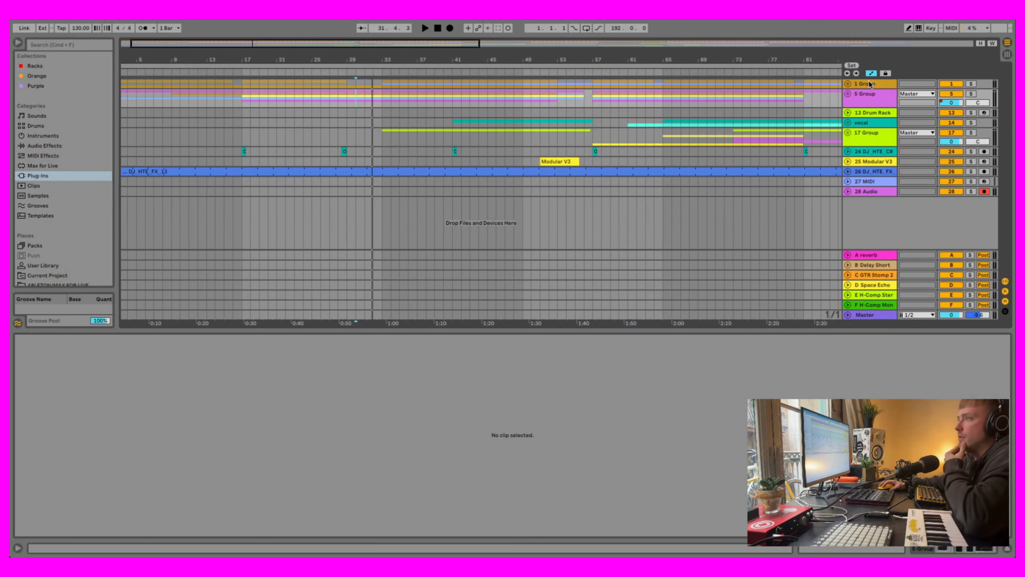
left_click(847, 85)
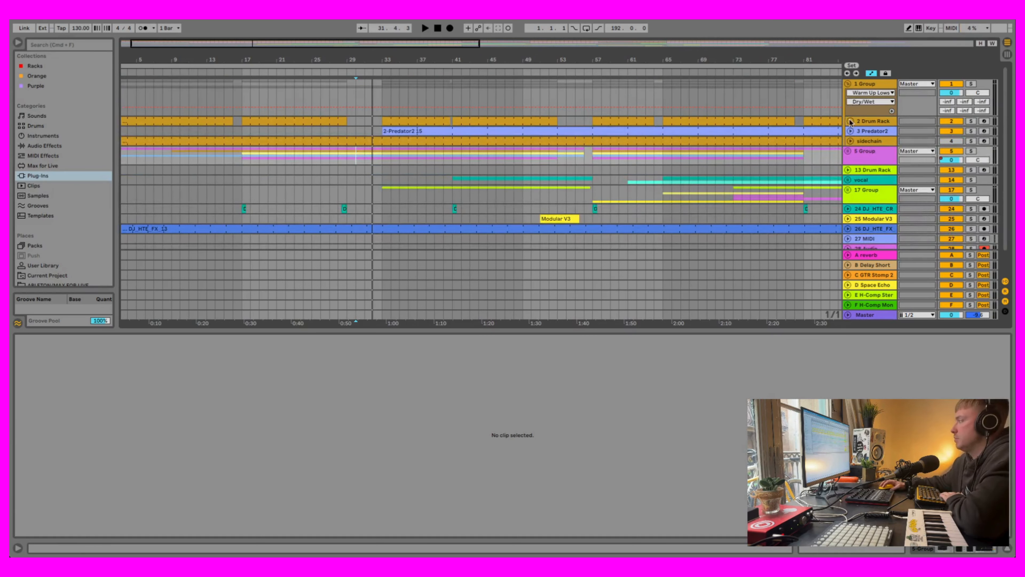
left_click(848, 84)
left_click(847, 84)
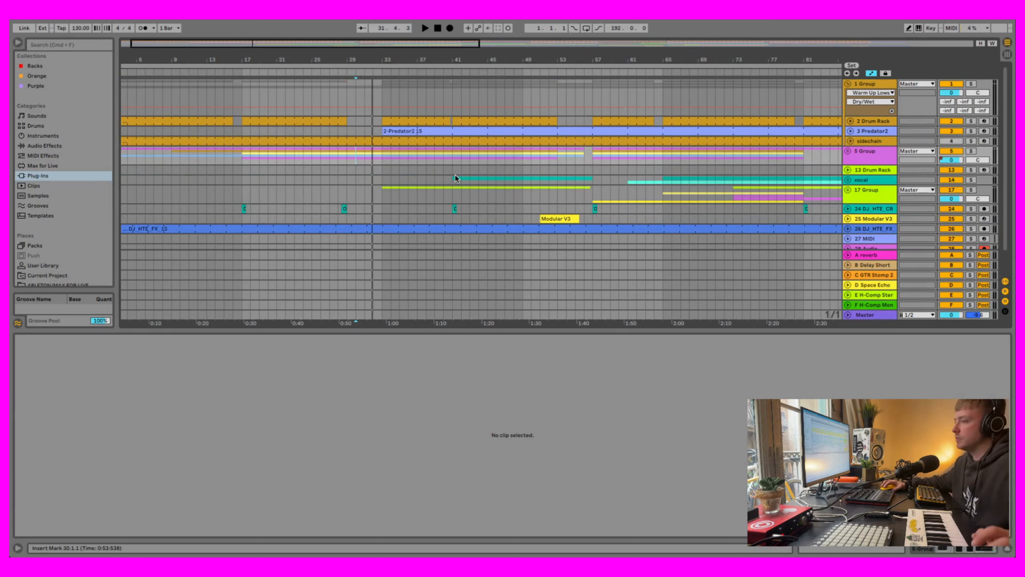
left_click(363, 130)
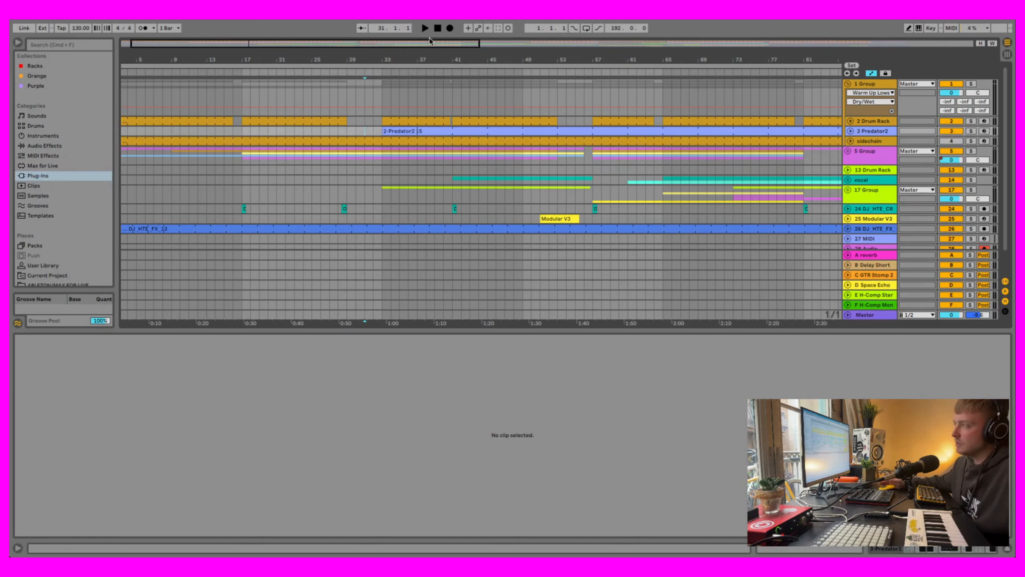
- Show the whole arrangement, look through the tracks inside 1 Group and 5 Group, and fold both groups
left_click(992, 43)
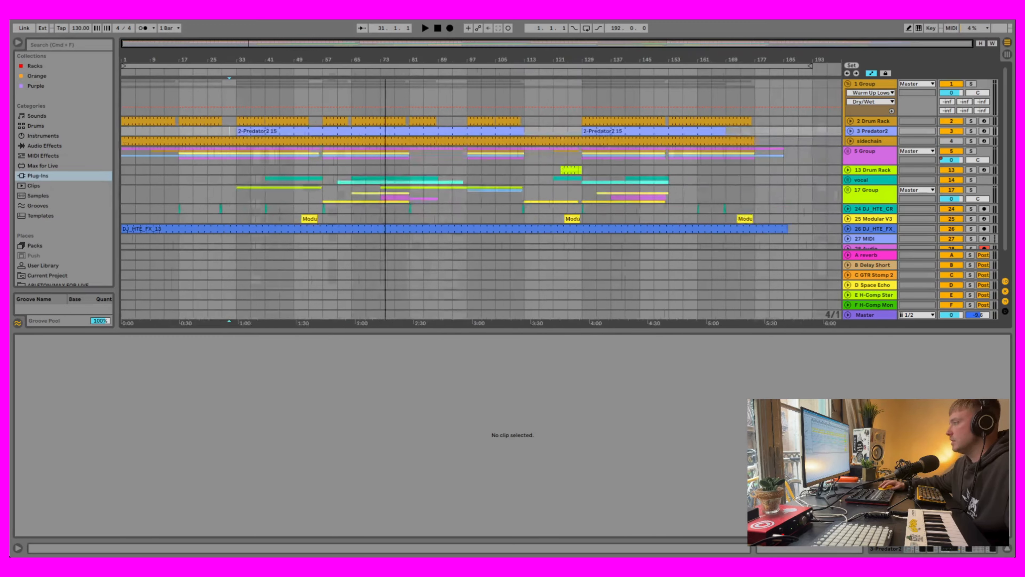
left_click(847, 84)
left_click(847, 84)
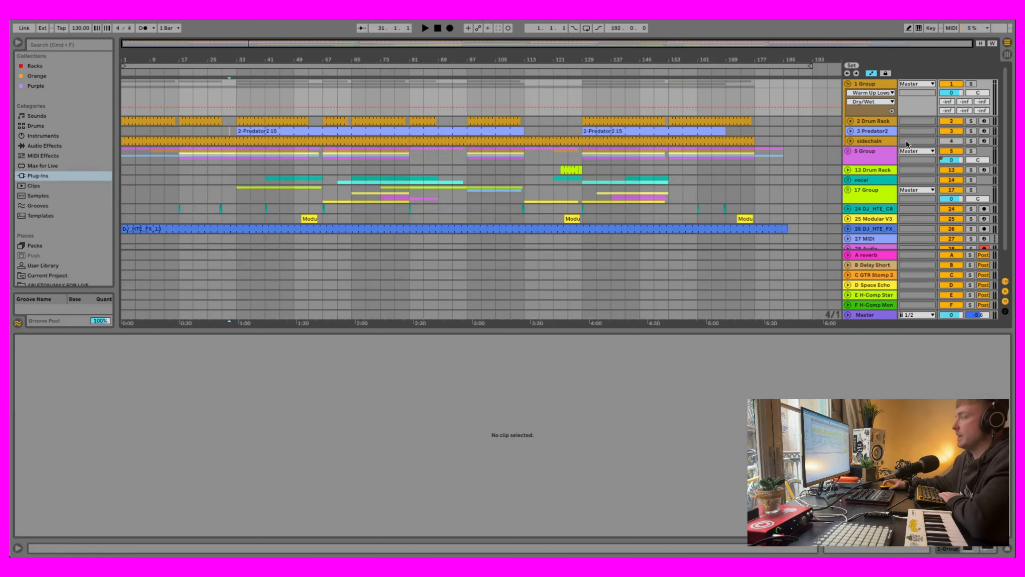
left_click(847, 151)
scroll(887, 172, "down", 8)
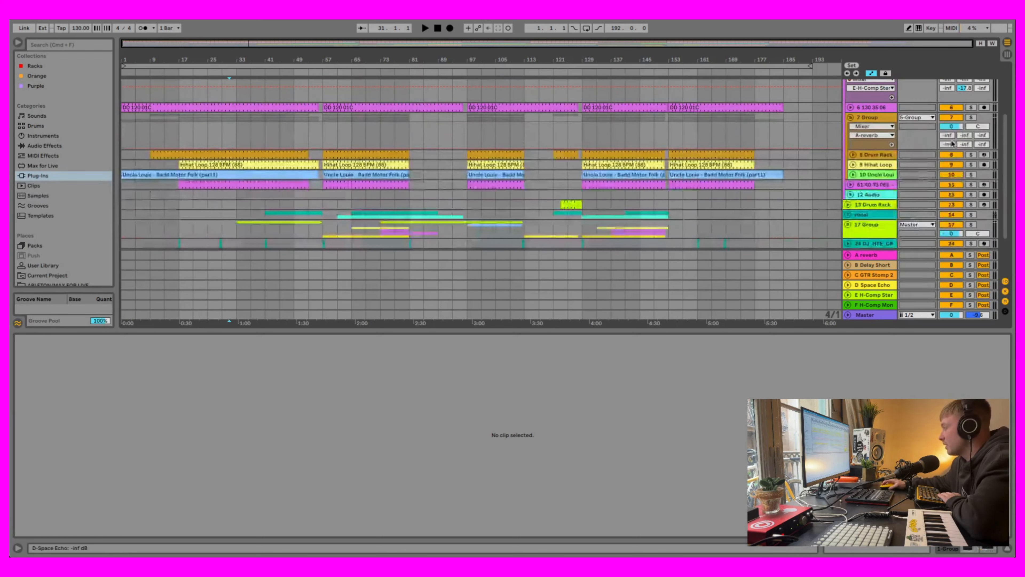
scroll(890, 174, "up", 7)
scroll(946, 122, "up", 1)
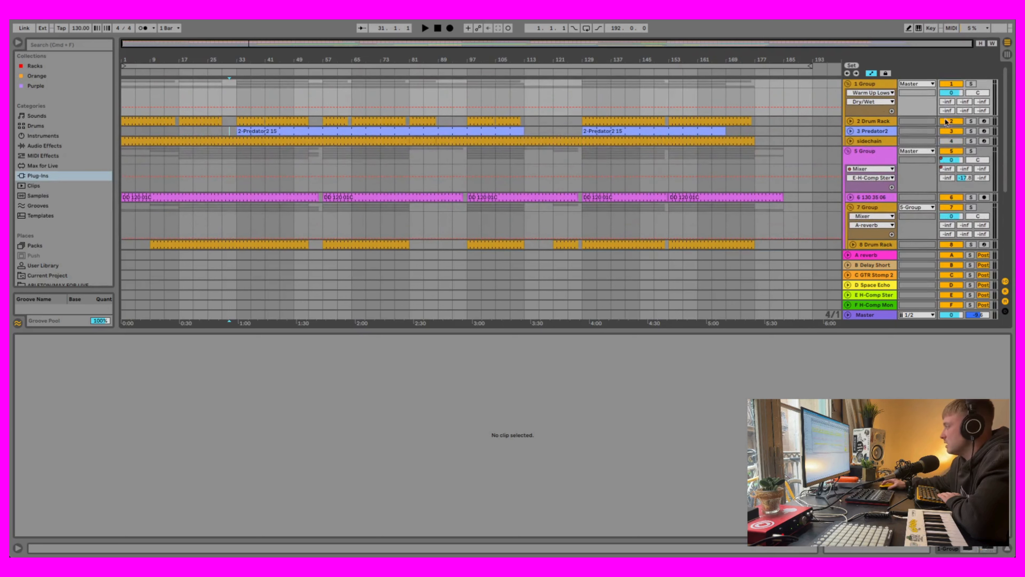
left_click(848, 84)
left_click(848, 95)
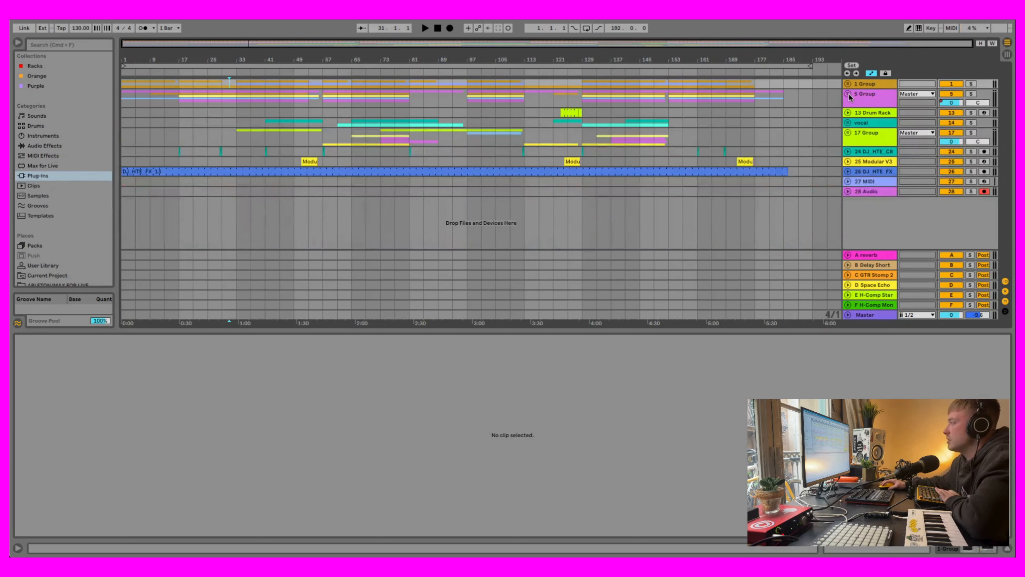
- Unfold 1 Group again and play the arrangement from bar 31, just before the first Predator2 clip
left_click(848, 133)
left_click(848, 132)
left_click(848, 84)
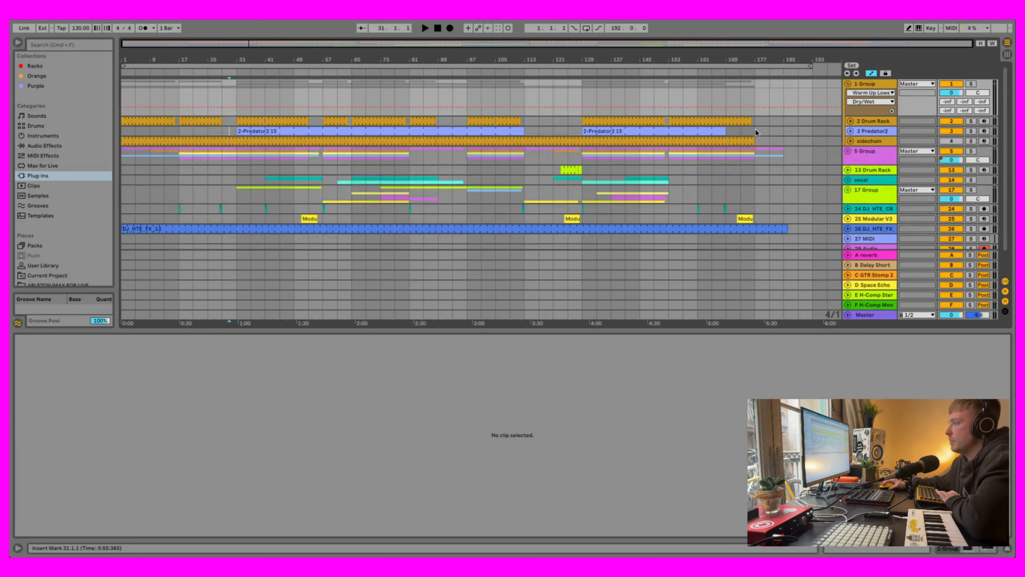
left_click(235, 129)
left_click(234, 122)
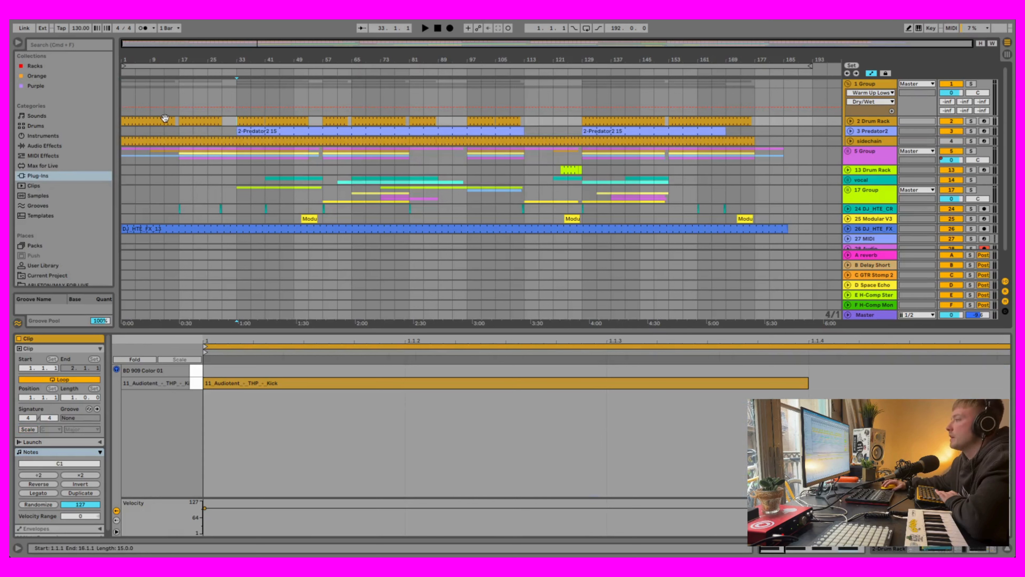
left_click_drag(282, 66, 251, 96)
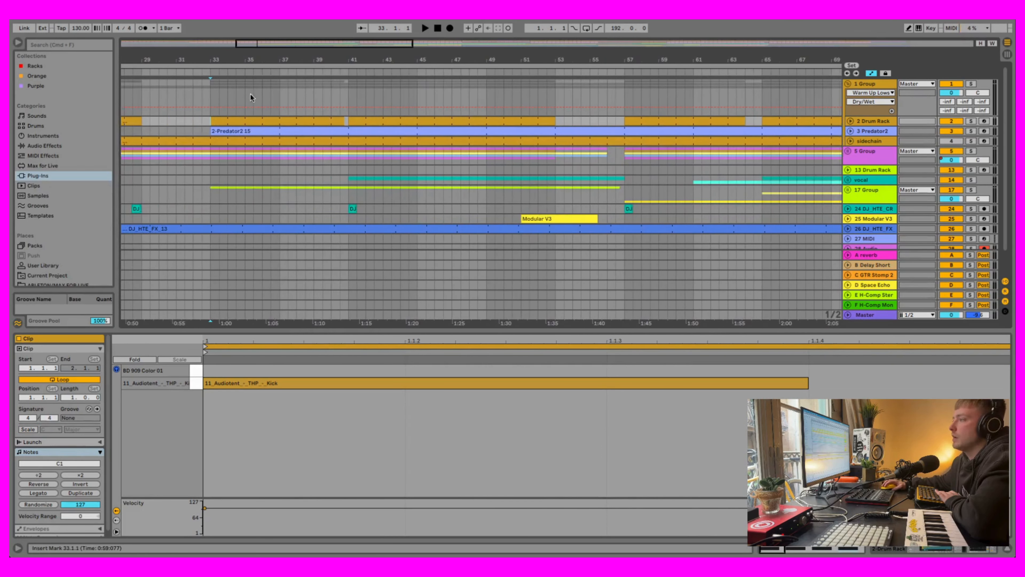
left_click(176, 132)
left_click(425, 29)
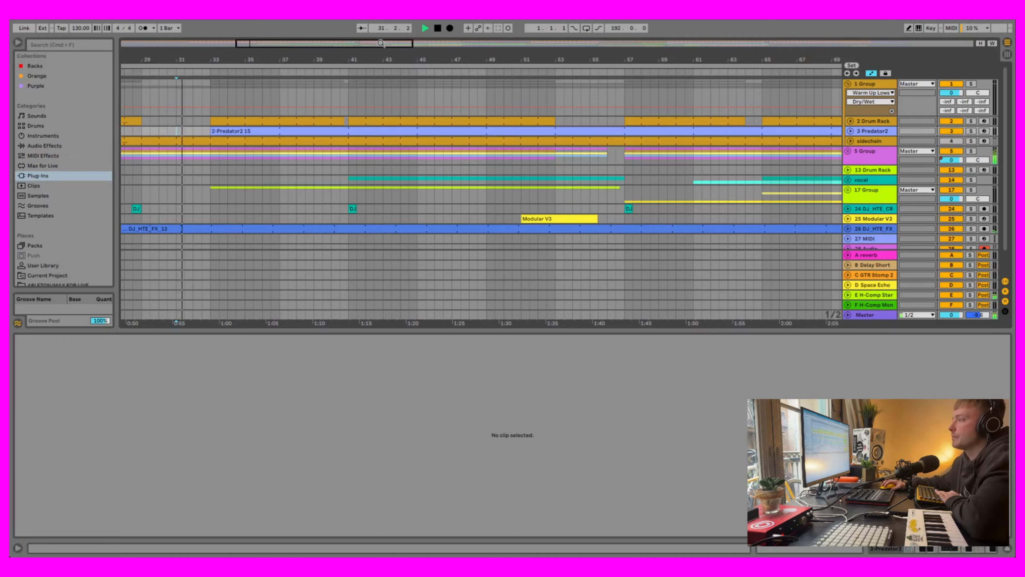
- Examine the first Predator2 clip's notes in an enlarged note editor during playback, and stop playback
left_click_drag(380, 45, 380, 42)
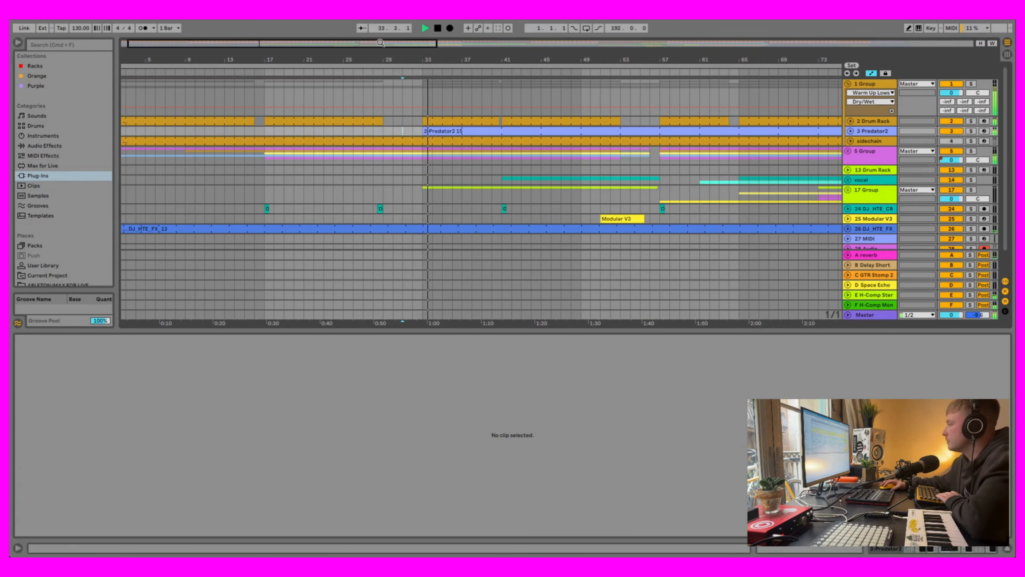
left_click(799, 129)
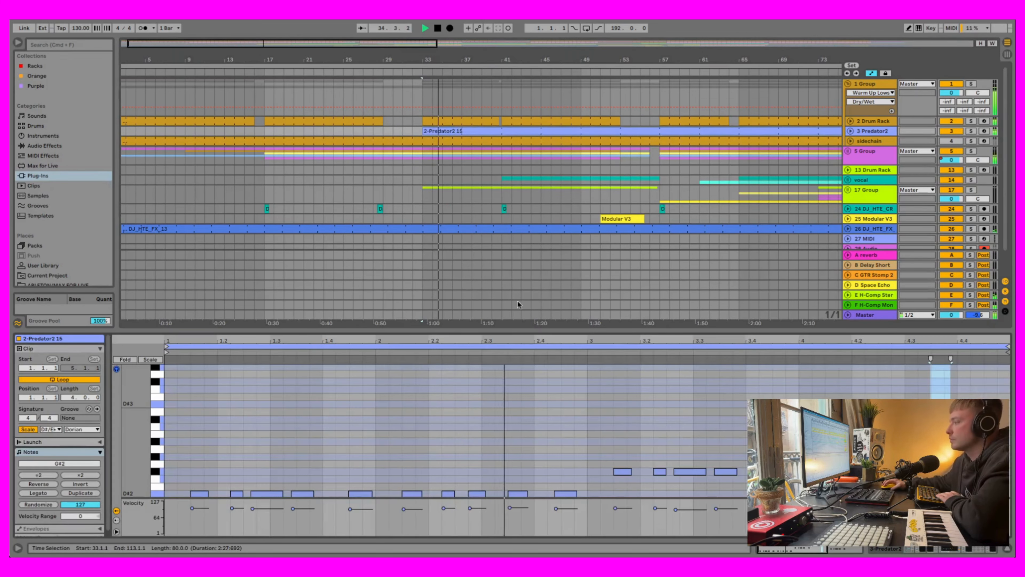
left_click_drag(522, 327, 522, 269)
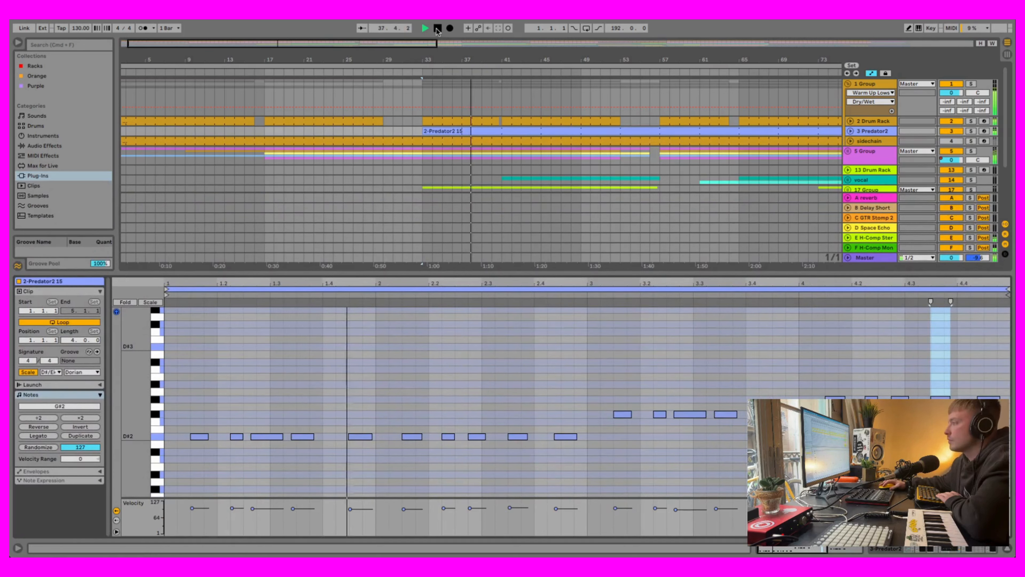
left_click(437, 28)
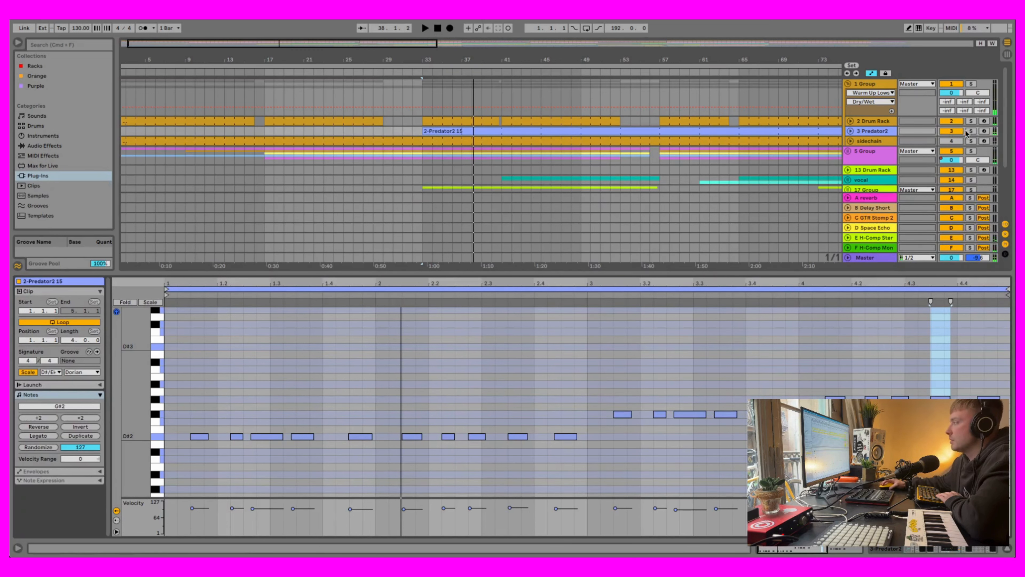
- Show the 3 Predator2 track's devices, inspect the Predator2 synth and its arpeggiator settings, and close its window
double_click(873, 131)
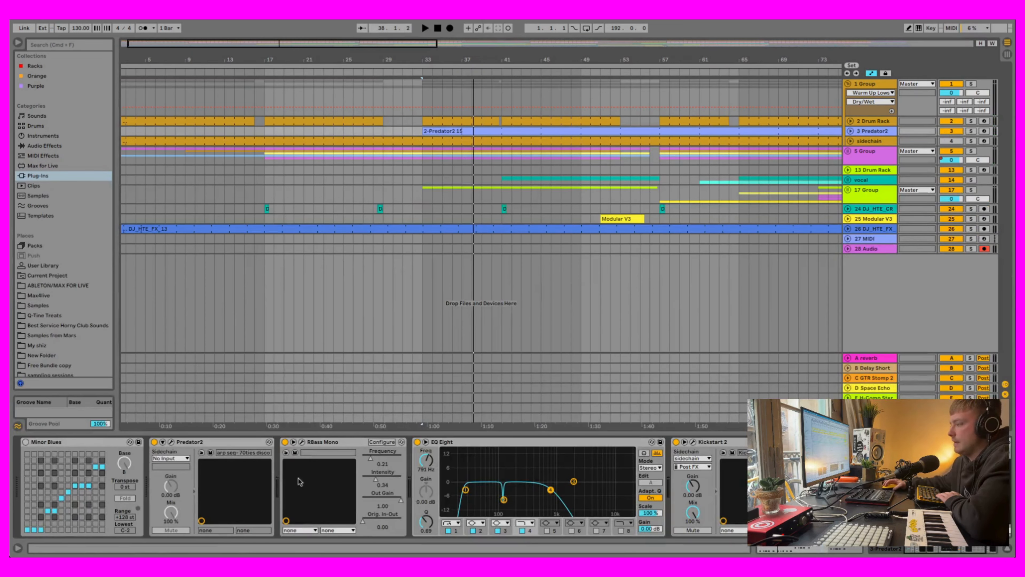
left_click(172, 443)
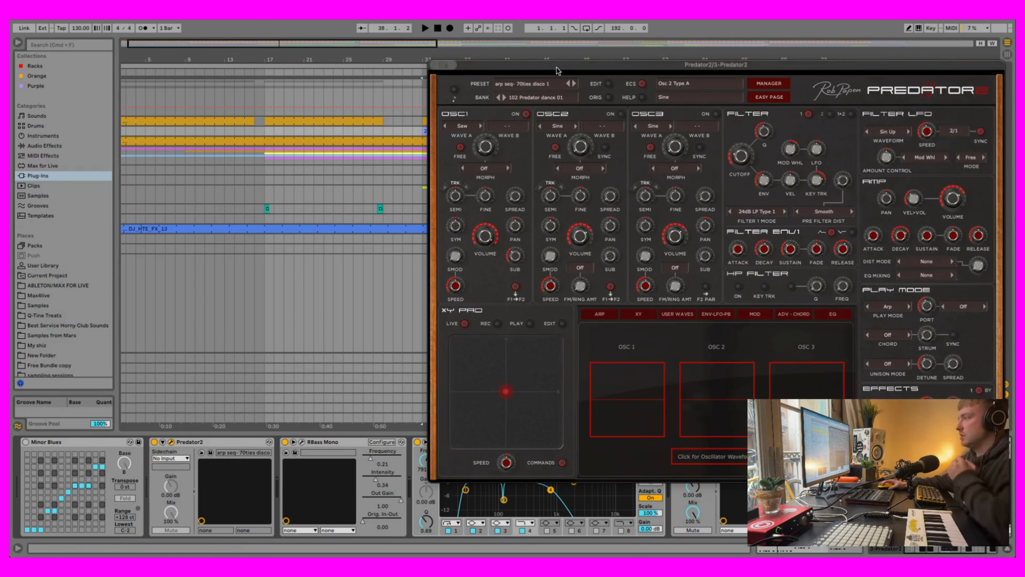
left_click_drag(556, 71, 491, 162)
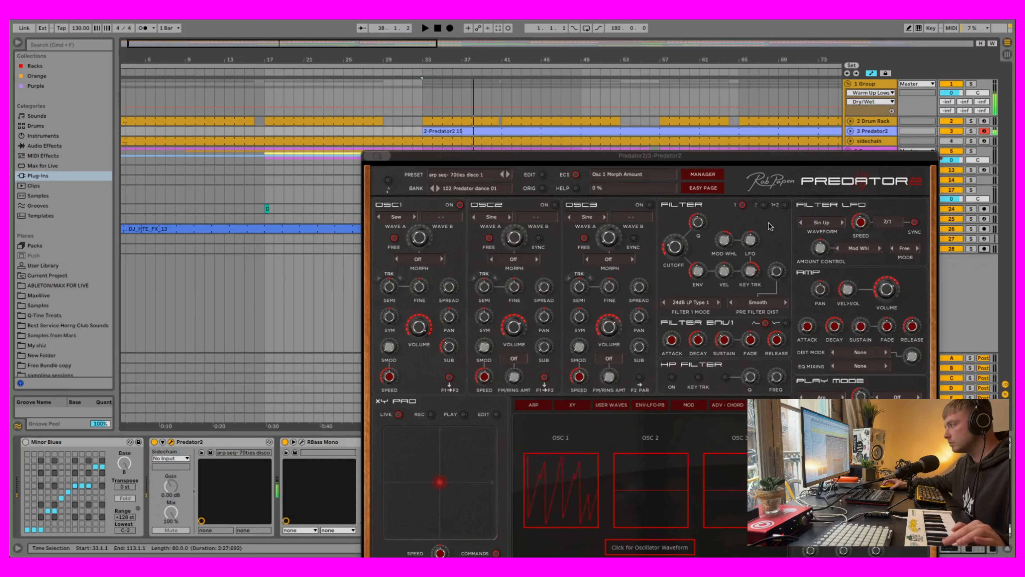
left_click(534, 405)
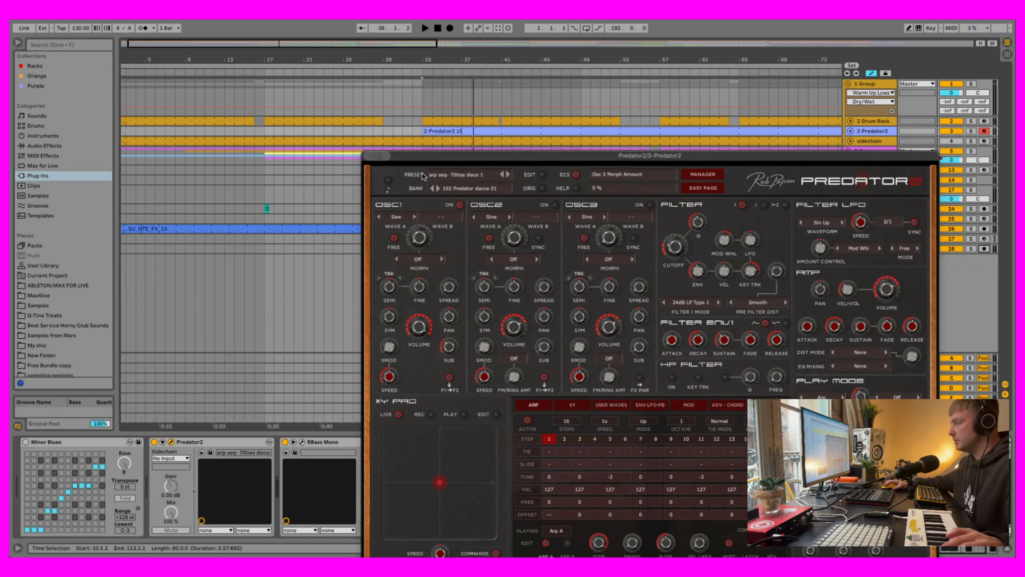
left_click(370, 156)
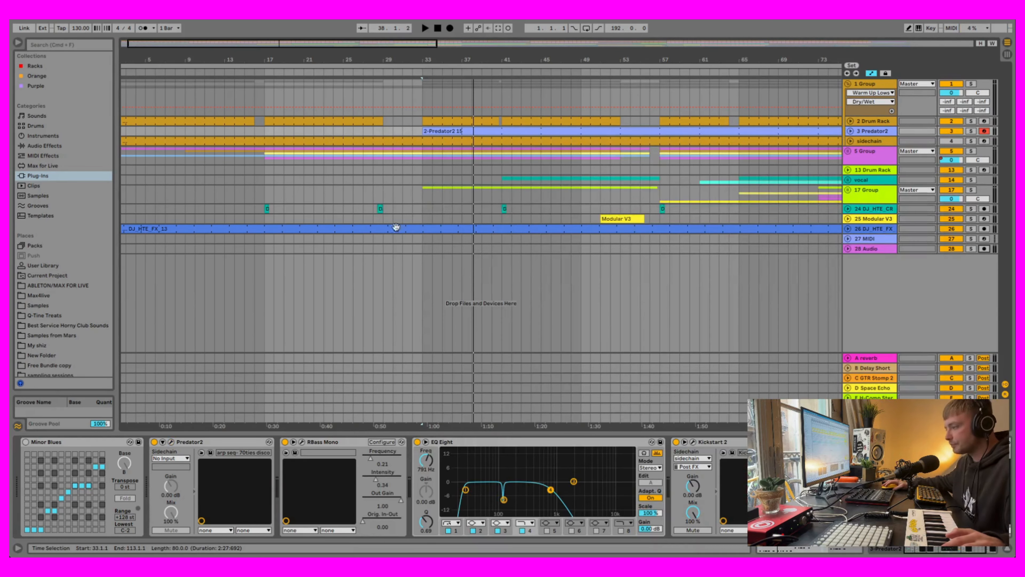
- Open the RBass Mono window, bypass the device, and play the 3 Predator2 track soloed from bar 33
left_click(300, 444)
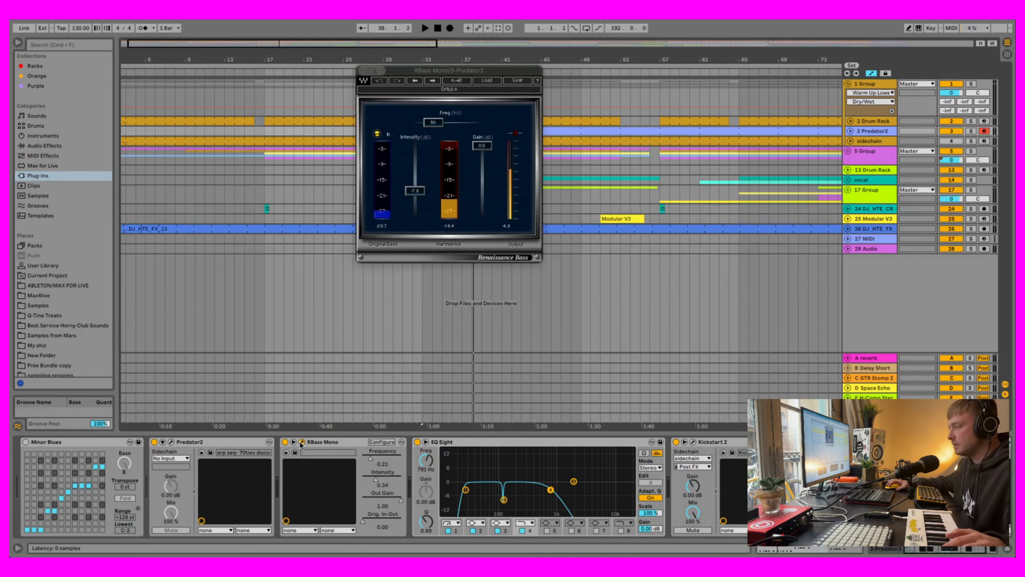
left_click_drag(429, 74, 439, 174)
left_click(418, 134)
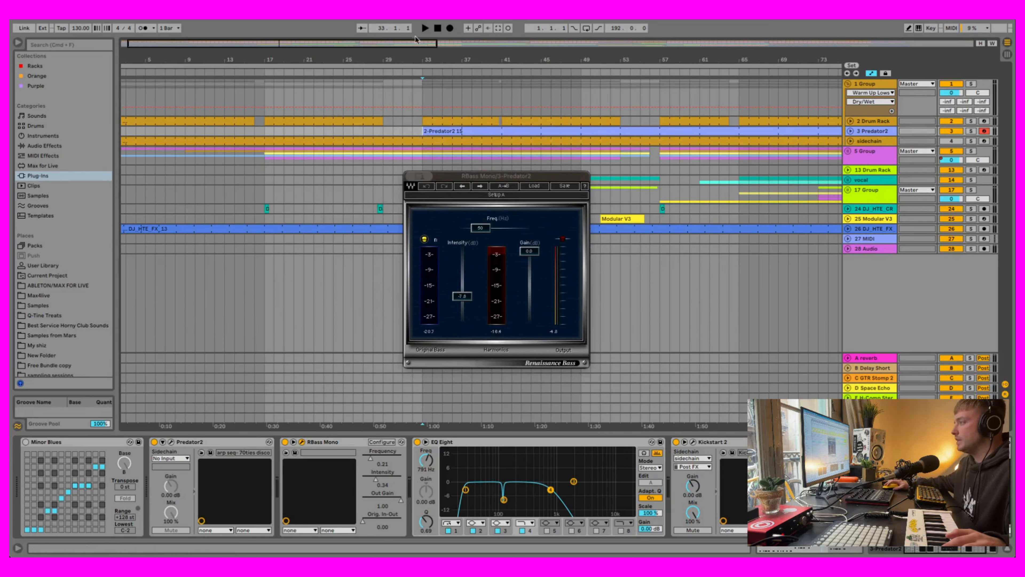
left_click(285, 442)
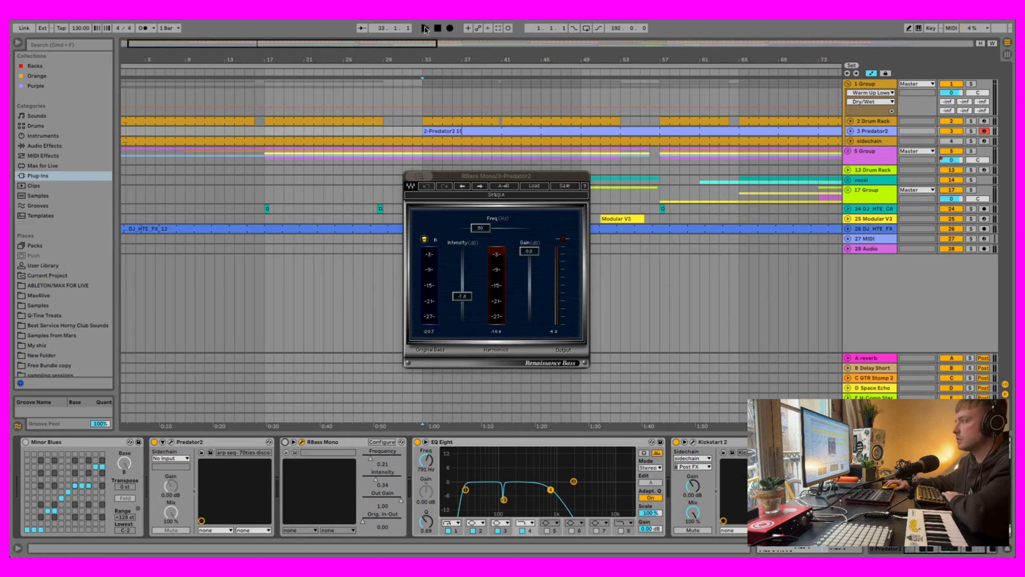
left_click(424, 28)
left_click(971, 131)
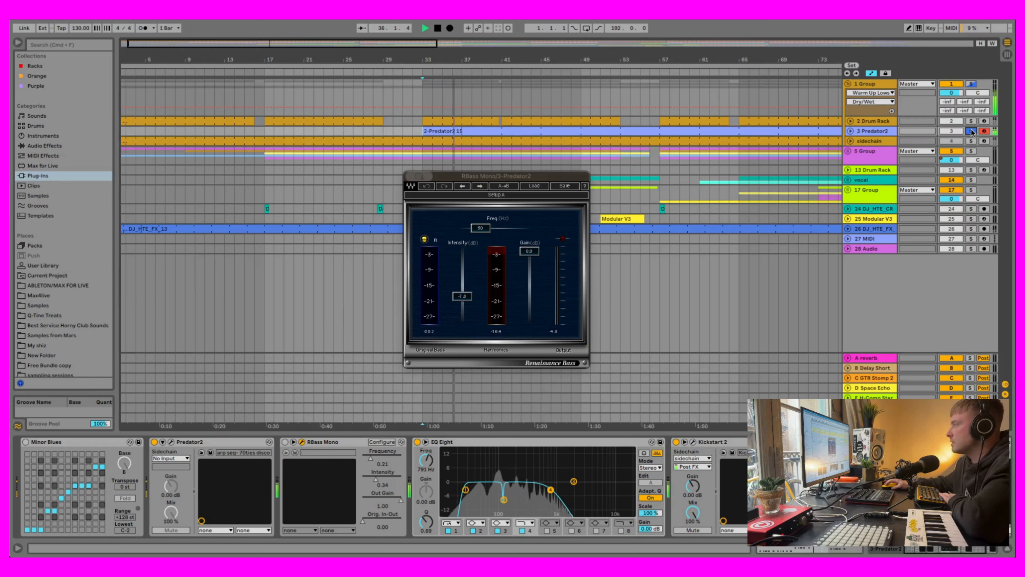
- Compare the soloed bass with RBass Mono switched on and off, replaying from bar 33, and leave the device on
left_click(285, 442)
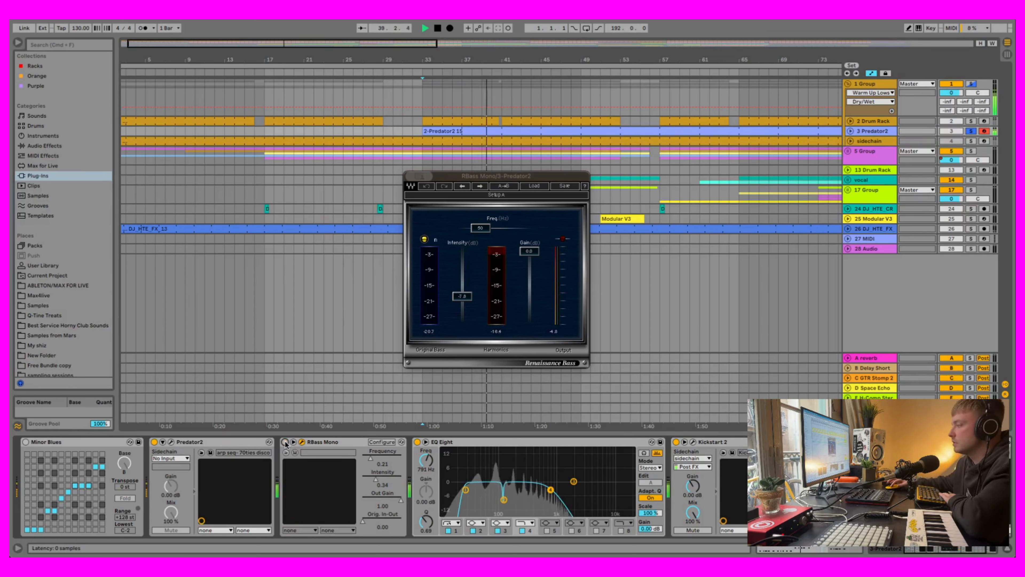
left_click(285, 442)
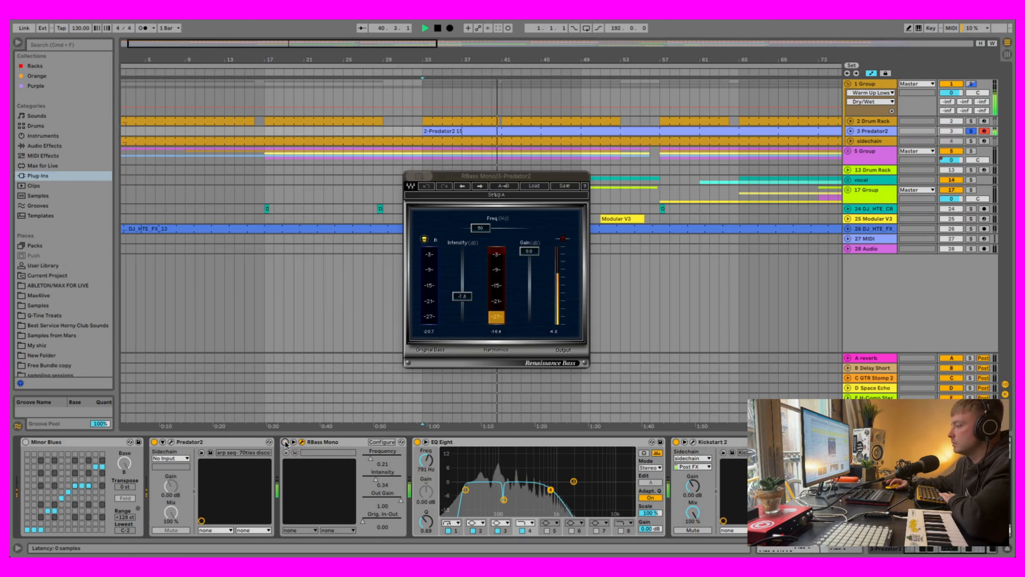
key("space")
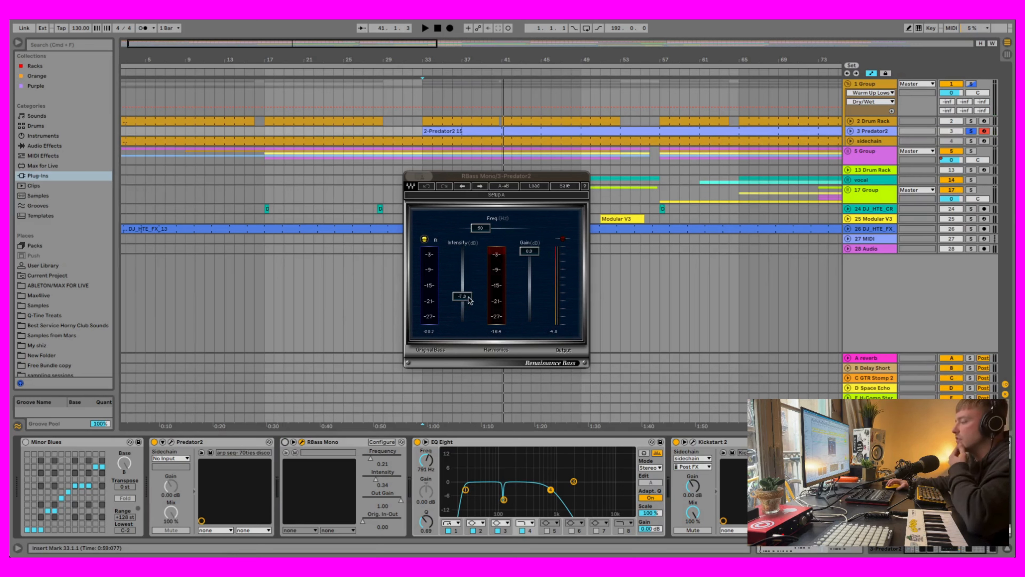
left_click(422, 131)
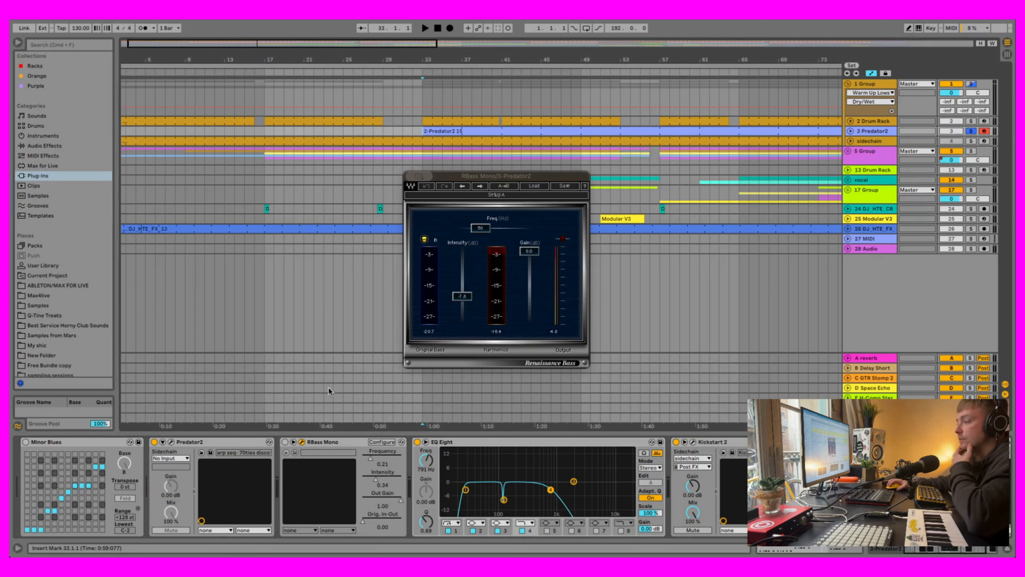
left_click(284, 442)
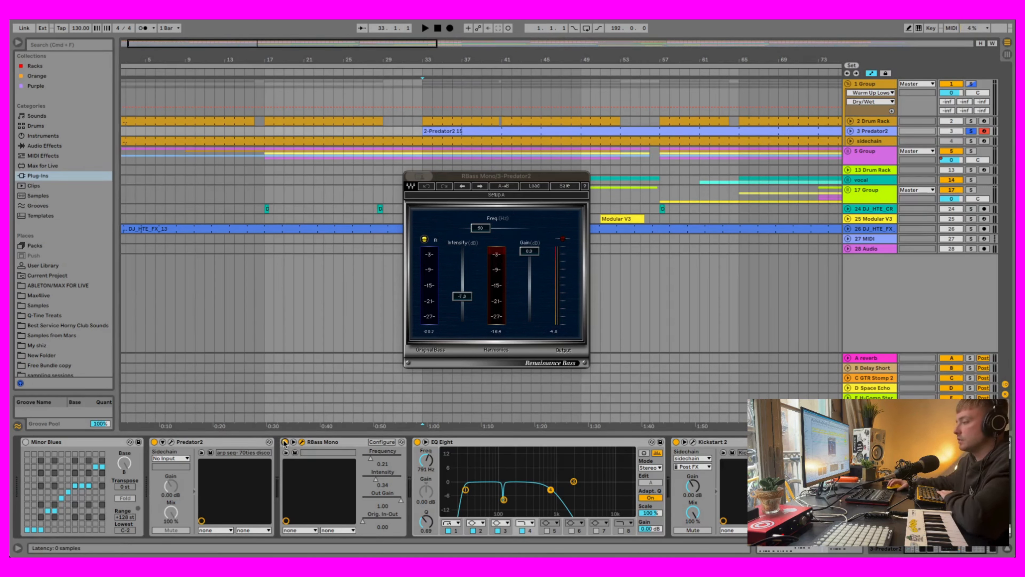
key("space")
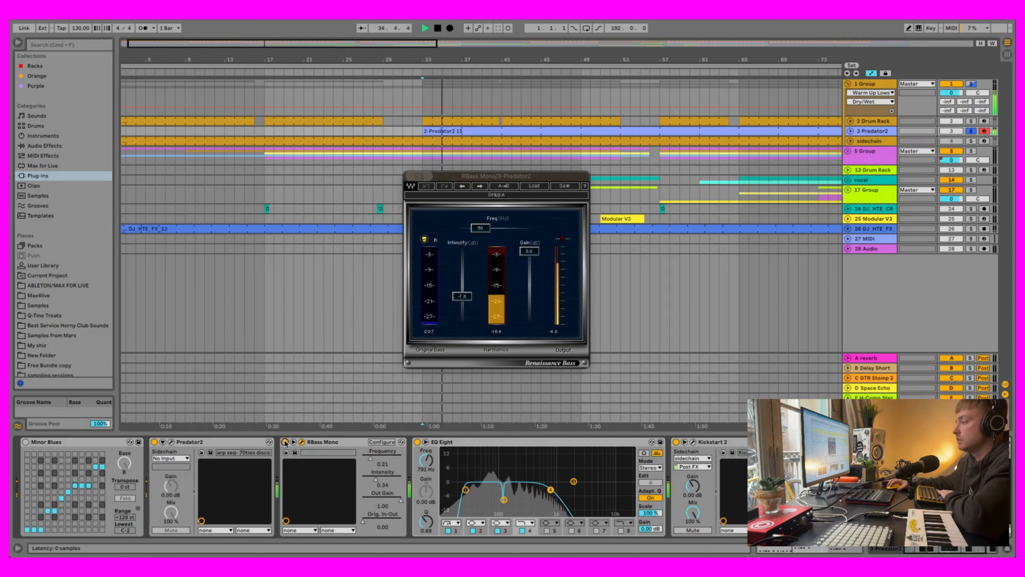
key("space")
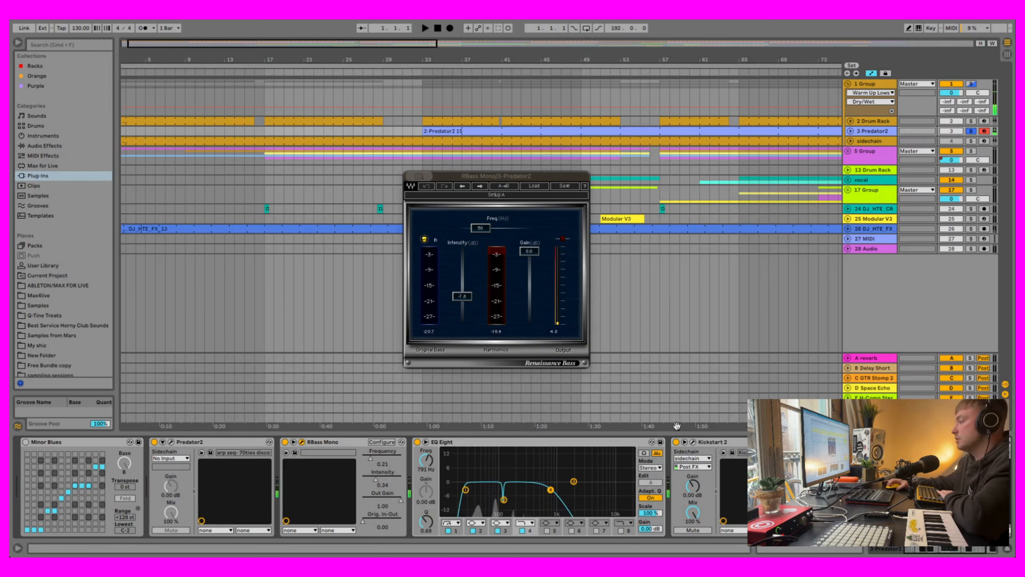
- Inspect the Kickstart 2 sidechain settings on the 3 Predator2 track and close the plug-in window
left_click(693, 443)
left_click_drag(362, 66, 408, 72)
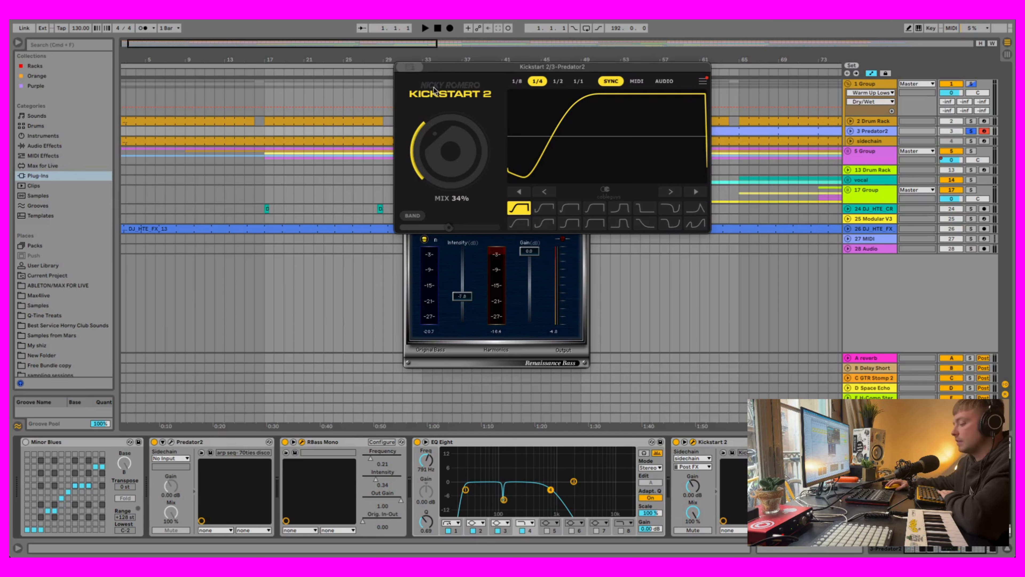
left_click(402, 67)
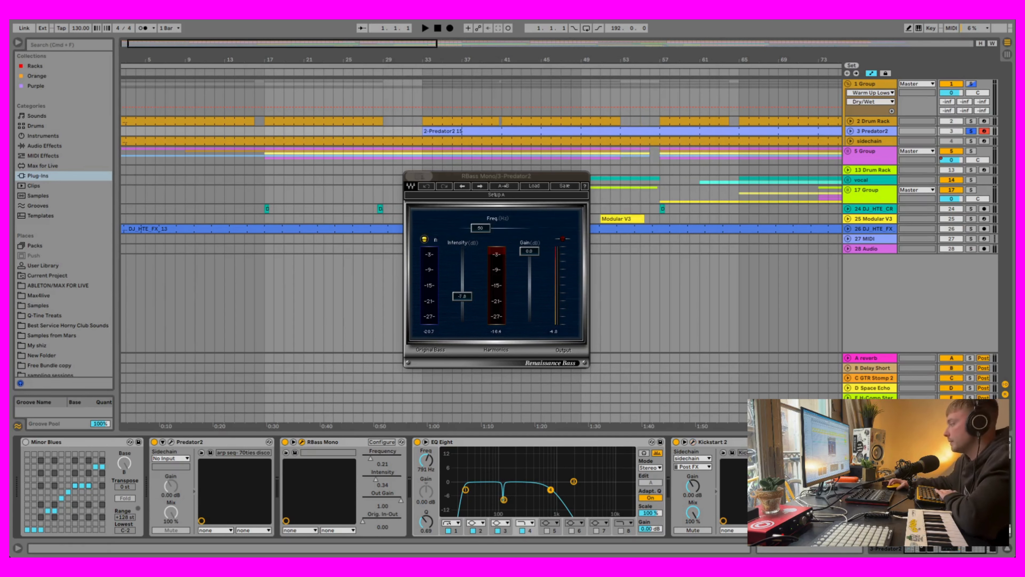
- Open the C1 comp Mono compressor on the 3 Predator2 track, play the soloed bass from bar 33, and close the open plug-in windows
scroll(496, 486, "right", 3)
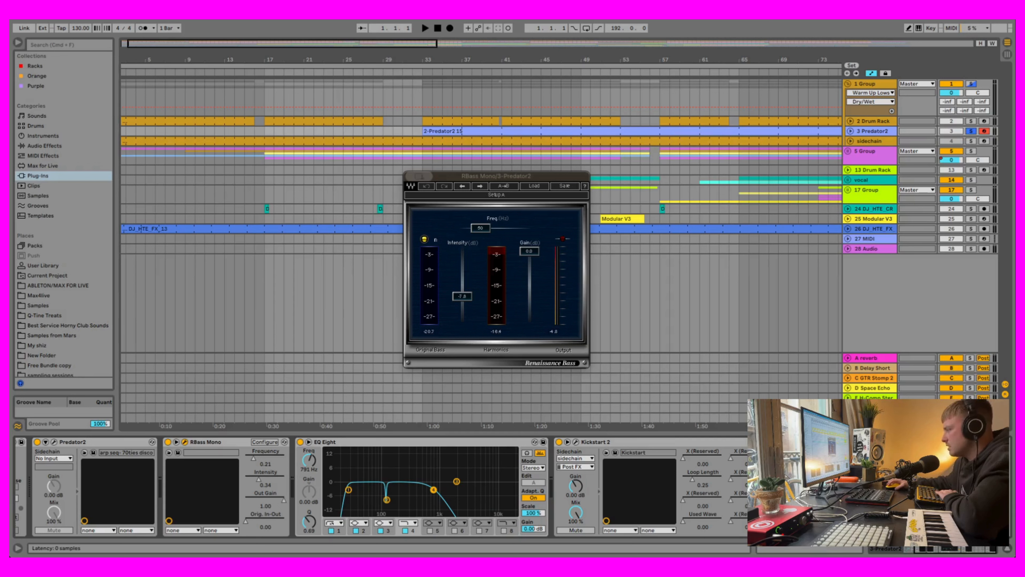
left_click(827, 442)
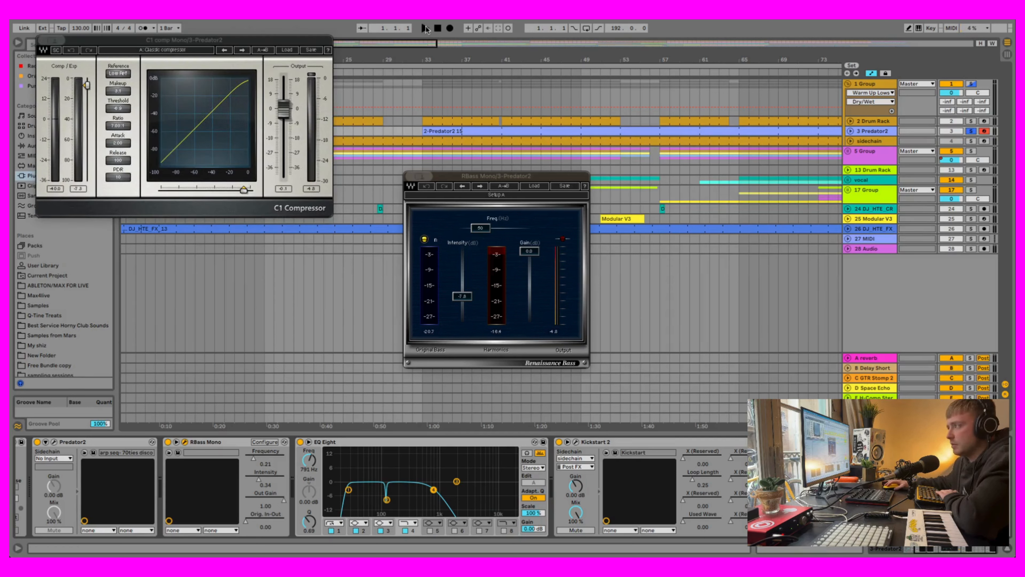
left_click(426, 29)
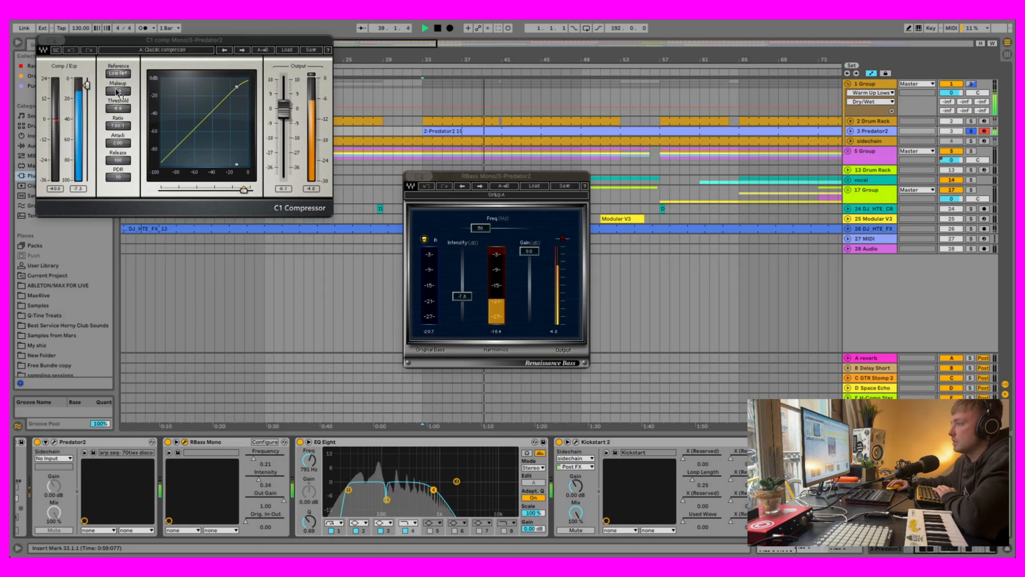
left_click(411, 176)
left_click(42, 40)
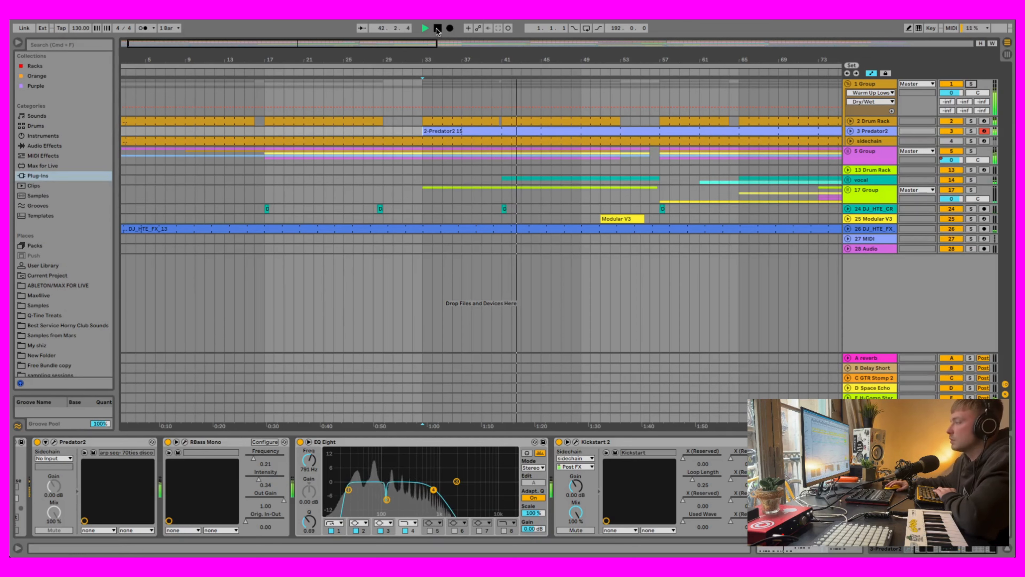
key("space")
- Unfold the vocal group and delete the stray empty clip at bar 48 on the 16 12D-VOC32 track
left_click(848, 180)
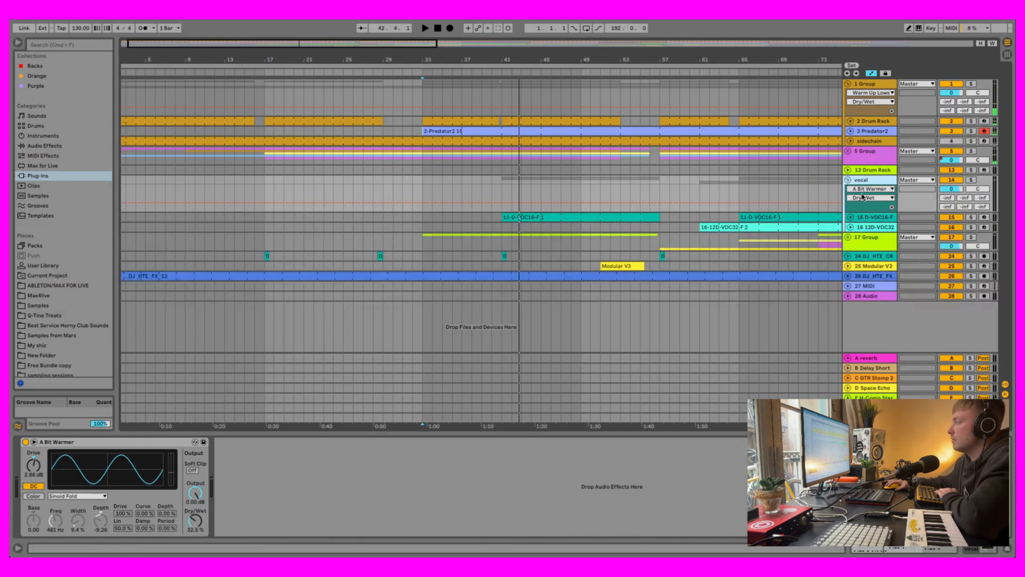
double_click(572, 226)
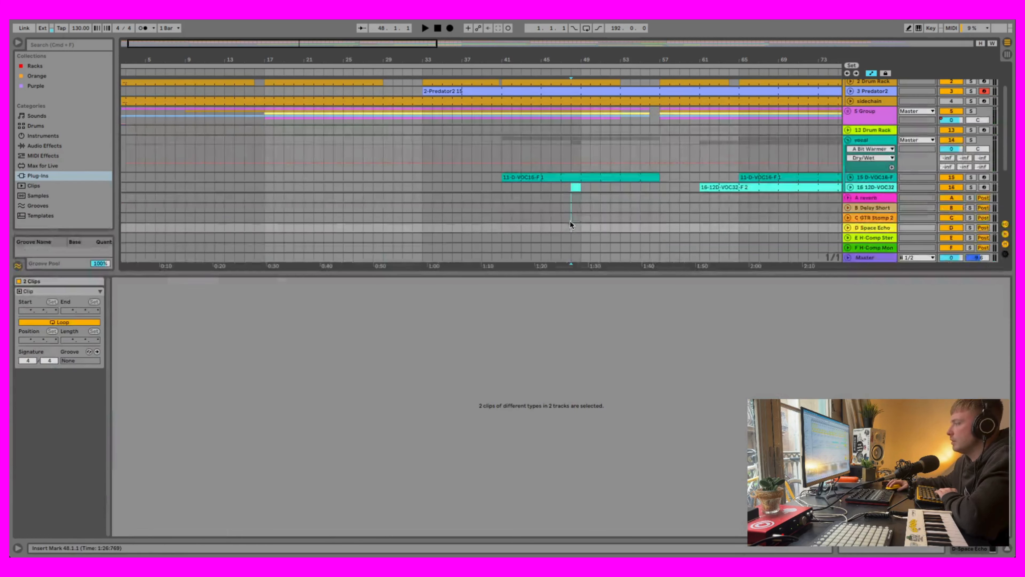
right_click(577, 187)
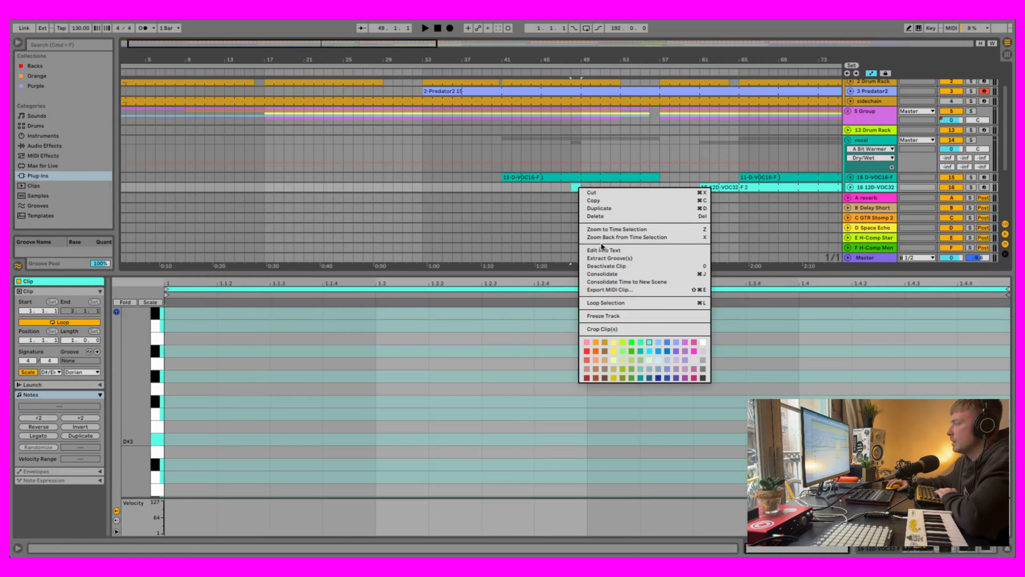
left_click(603, 216)
left_click_drag(621, 275, 621, 364)
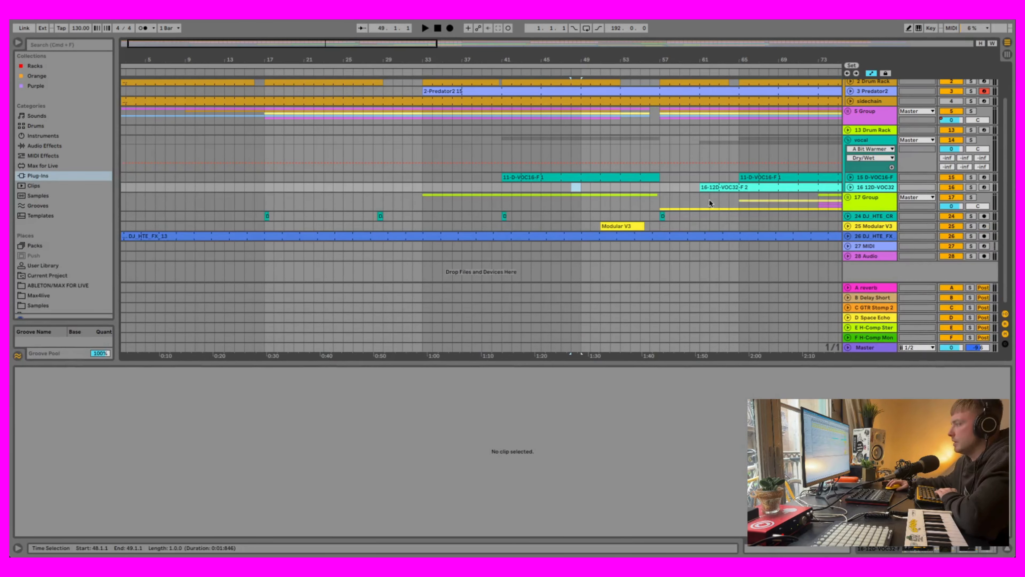
- Unfold the 15 D-VOC16-F track, show its clip and devices, and play the arrangement briefly from bar 48
left_click(851, 177)
left_click(535, 189)
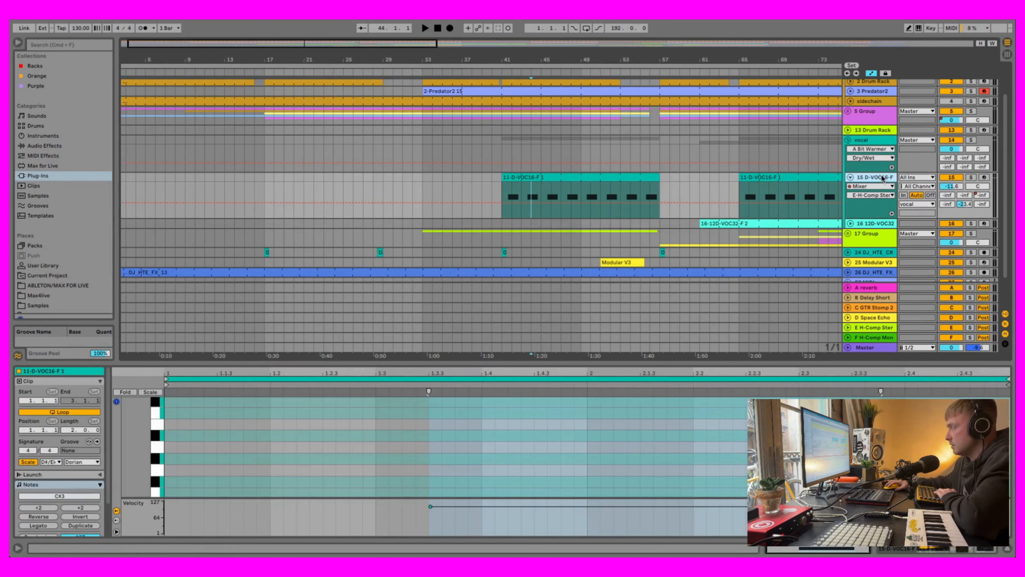
left_click(882, 178)
left_click(571, 229)
key("space")
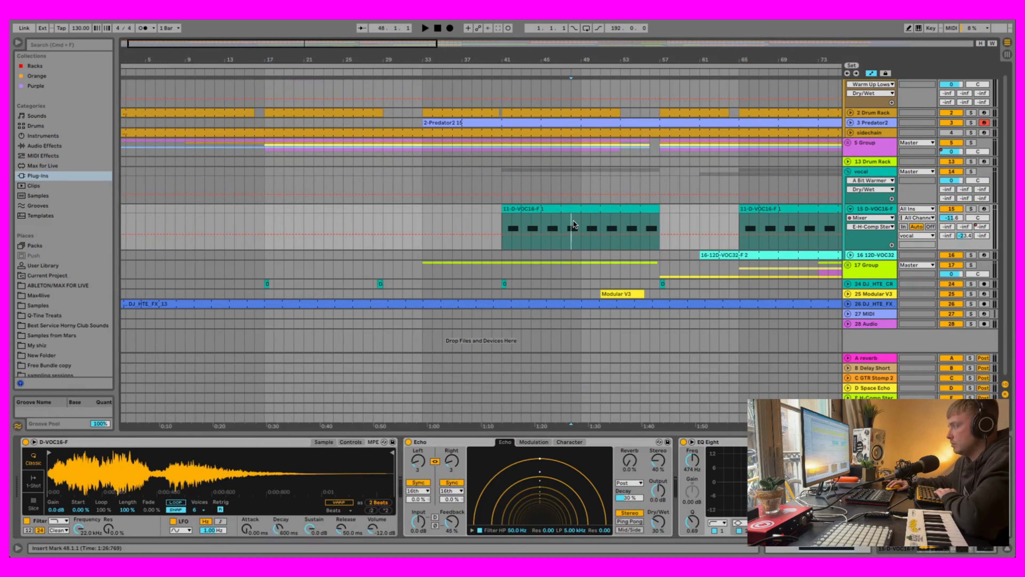
key("space")
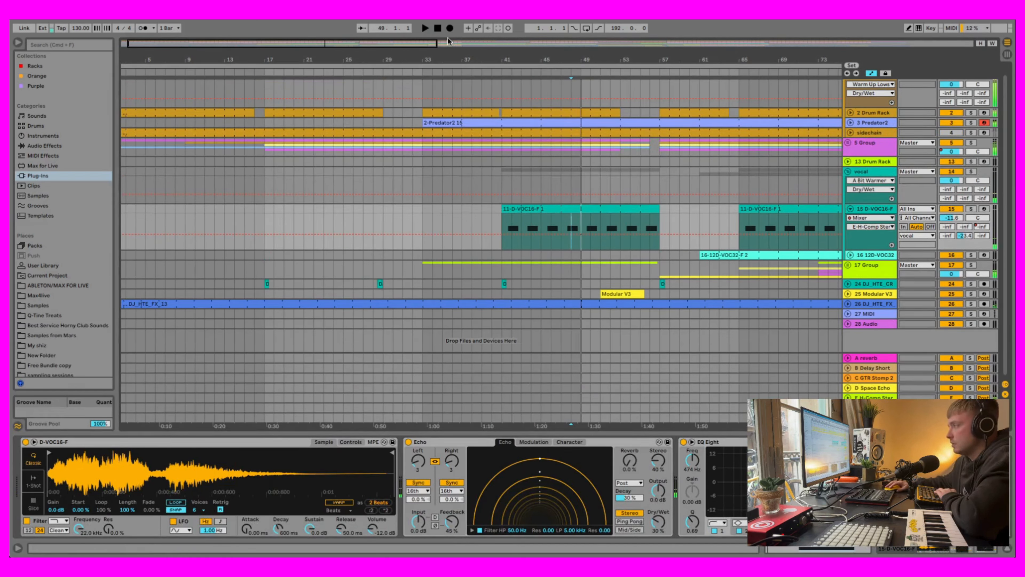
- Unfold 17 Group, show the 18 Predator2 track's devices, inspect the Predator2 synth with the pad- Seven preset, and close its window
left_click(846, 265)
scroll(581, 230, "down", 2)
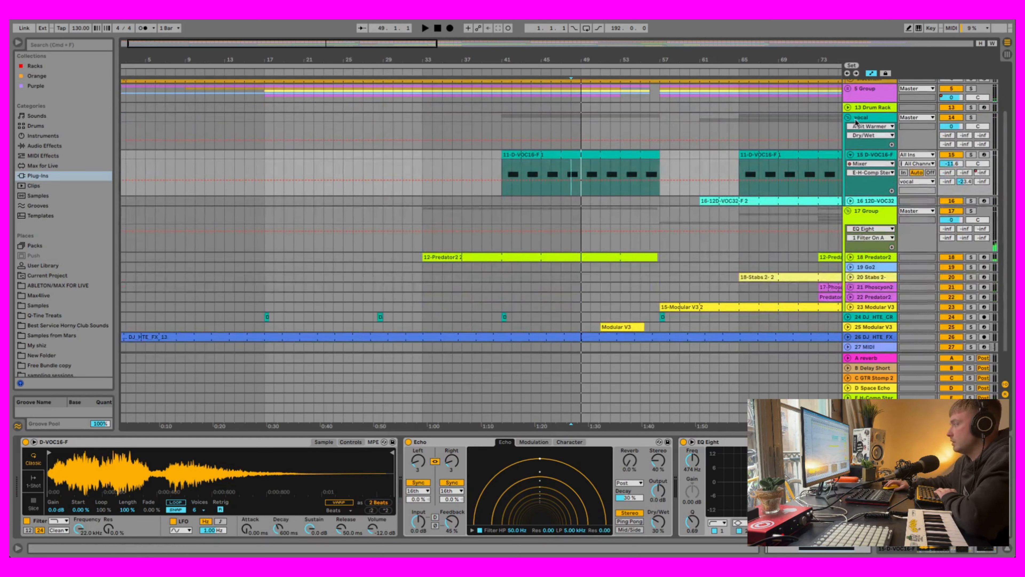
left_click(513, 256)
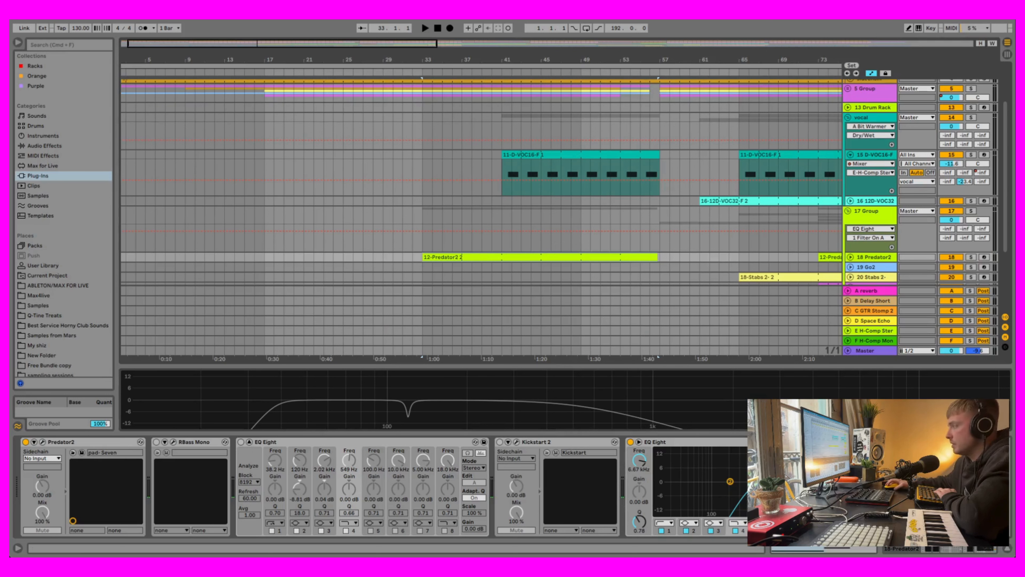
left_click(42, 442)
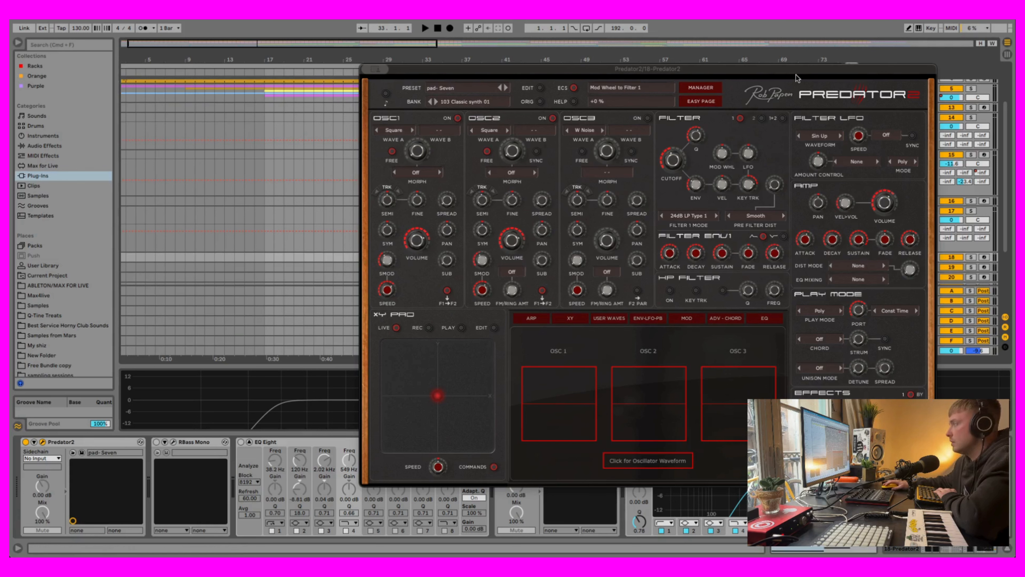
left_click_drag(796, 75, 758, 77)
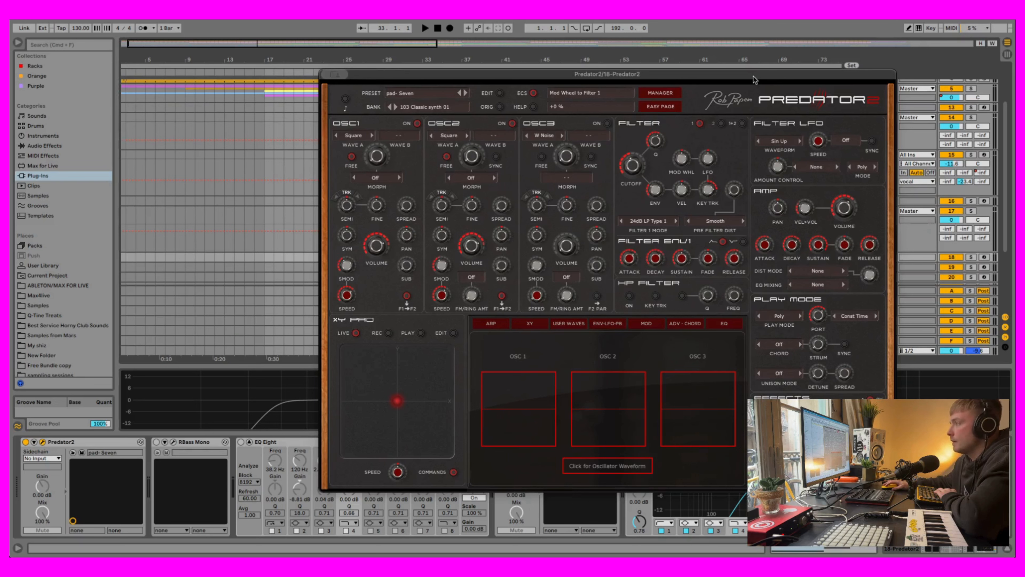
left_click_drag(754, 77, 789, 82)
left_click_drag(644, 76, 691, 113)
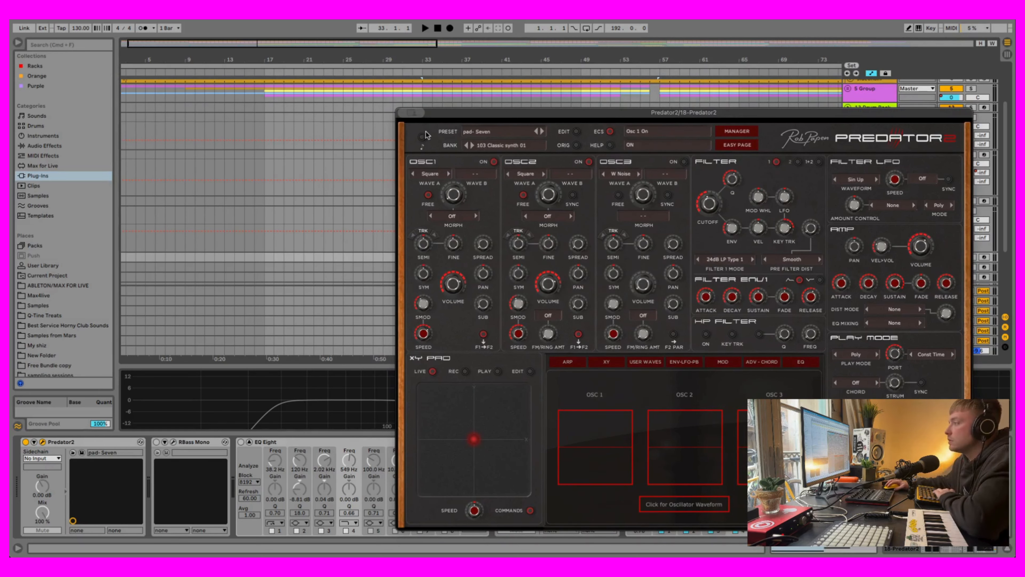
key("super+w")
- Fold the 15 D-VOC16-F track, 17 Group and vocal group while playing the arrangement from bar 41 and from bar 49
left_click(851, 155)
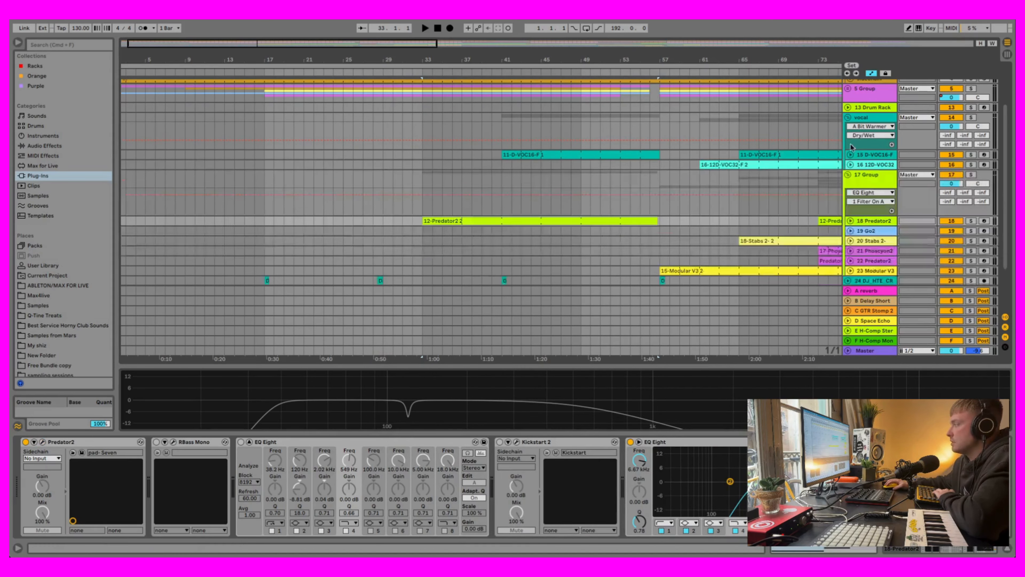
left_click(848, 118)
left_click(848, 118)
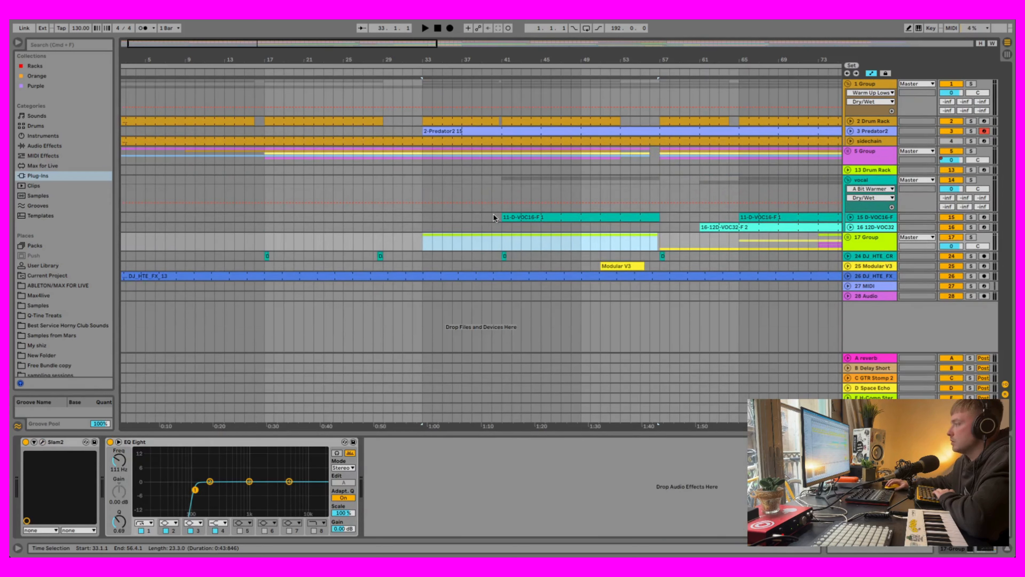
left_click(504, 217)
key("space")
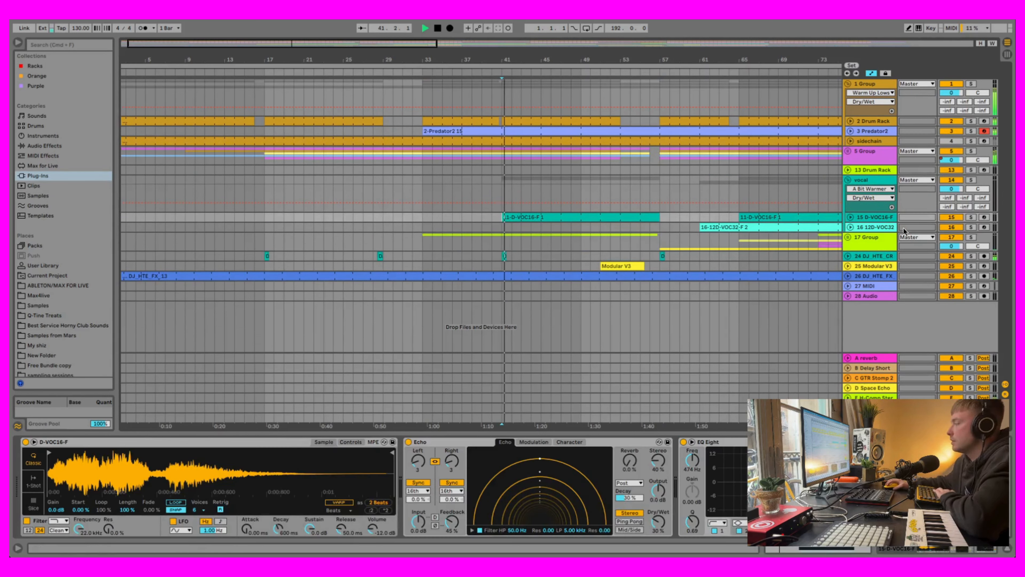
left_click(581, 184)
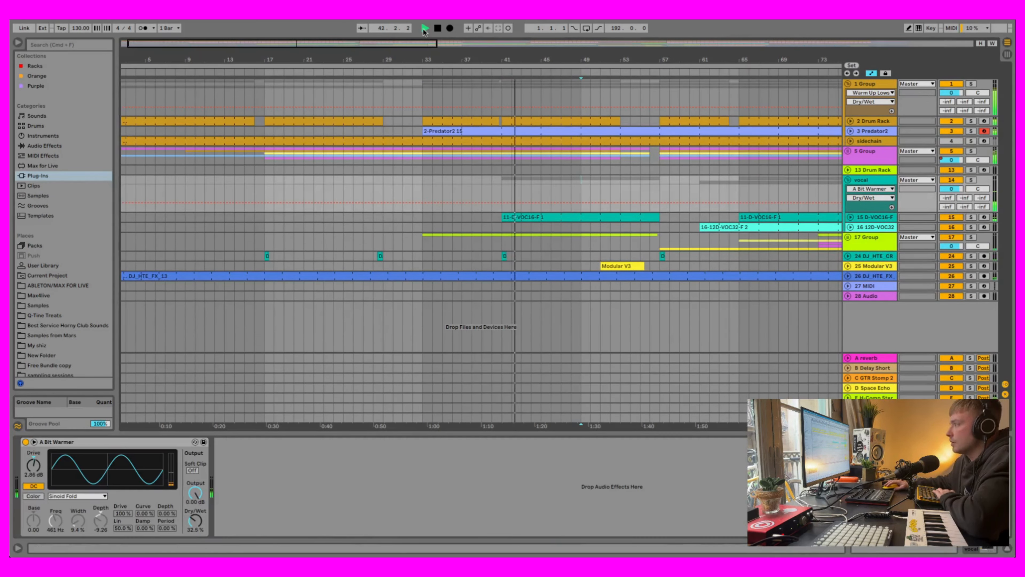
left_click(848, 179)
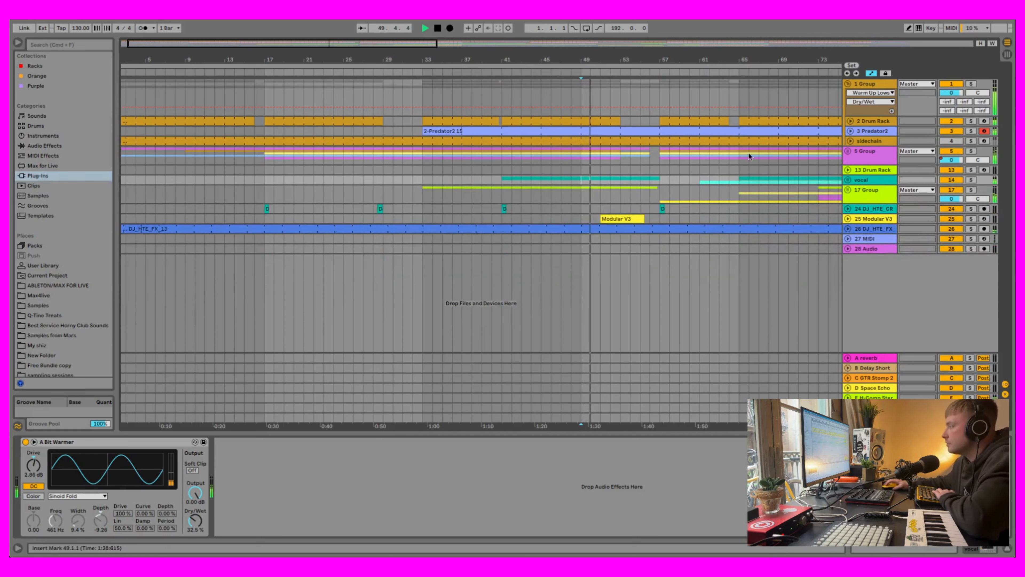
key("space")
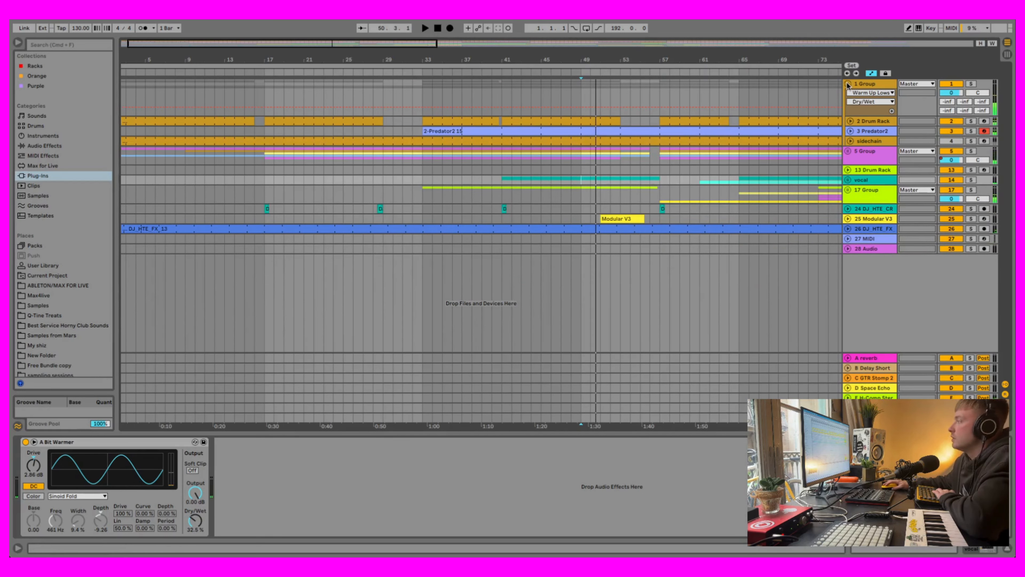
- Fold 1 Group and unfold the vocal group, 17 Group and the 18 Predator2 track to show its Track Volume automation
left_click(848, 84)
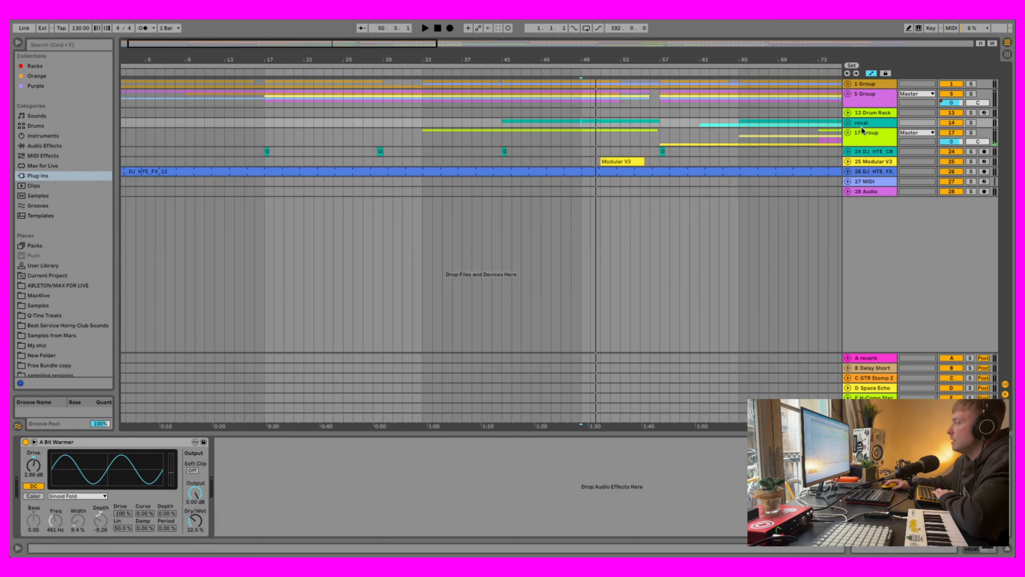
left_click(848, 123)
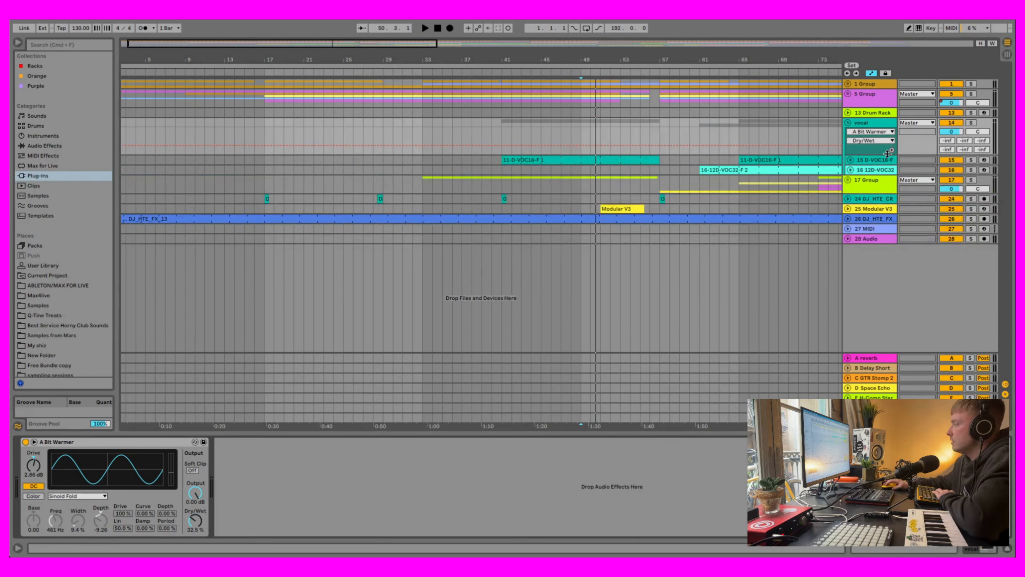
left_click(848, 182)
left_click(876, 228)
left_click(850, 227)
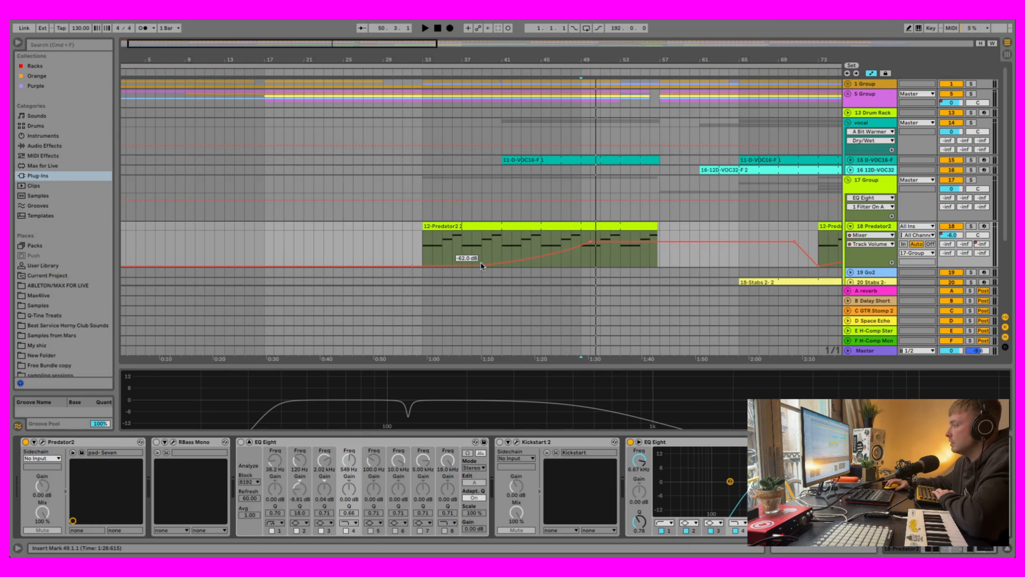
- Examine where the volume automation starts rising on the 18 Predator2 track and play that passage from bar 40
left_click_drag(482, 264, 482, 267)
left_click(491, 243)
key("space")
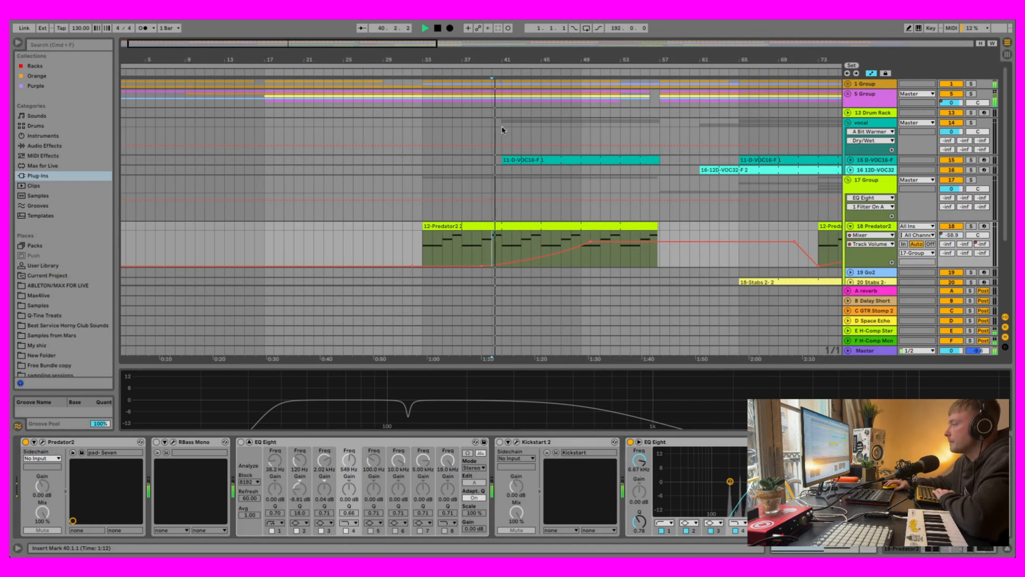
left_click(437, 28)
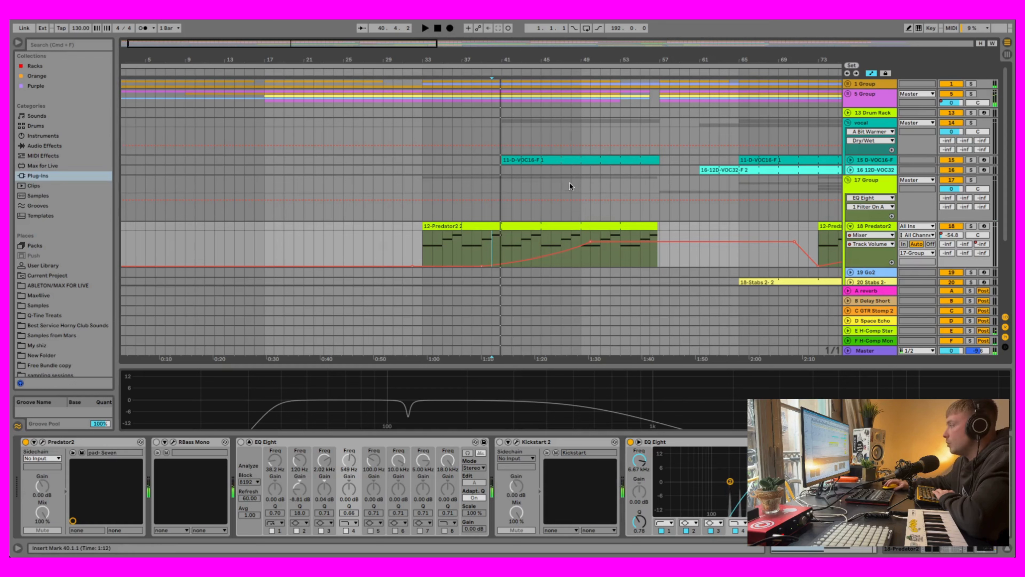
- Play the arrangement from bar 50, through the entry of the Modular V3 clip, and stop playback
left_click(590, 170)
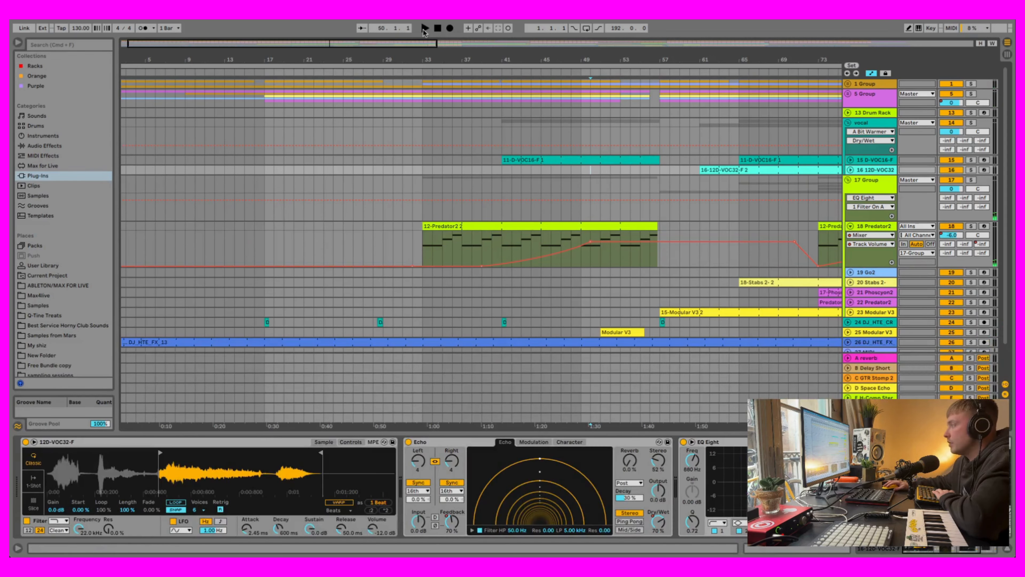
key("space")
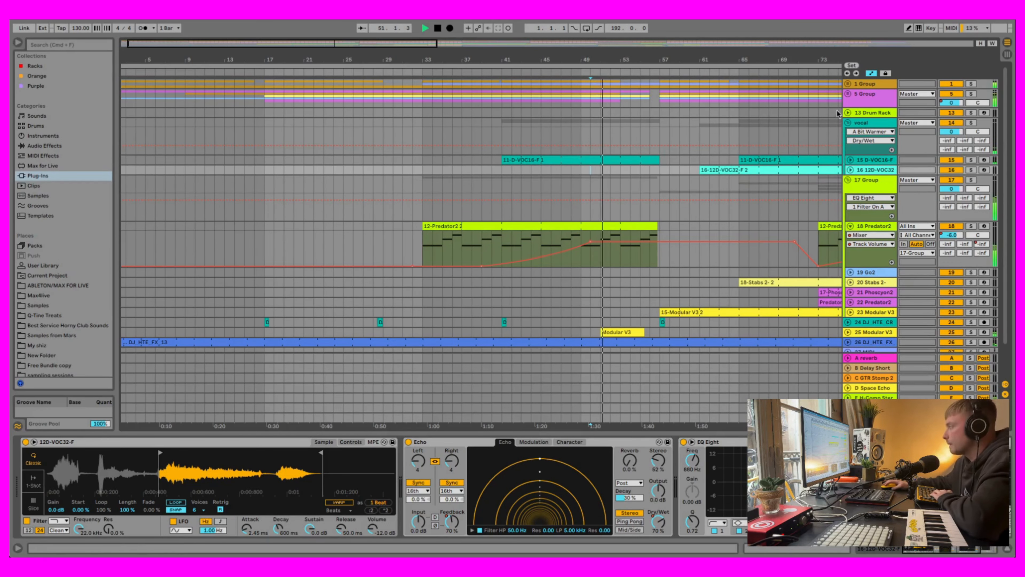
left_click_drag(420, 43, 443, 24)
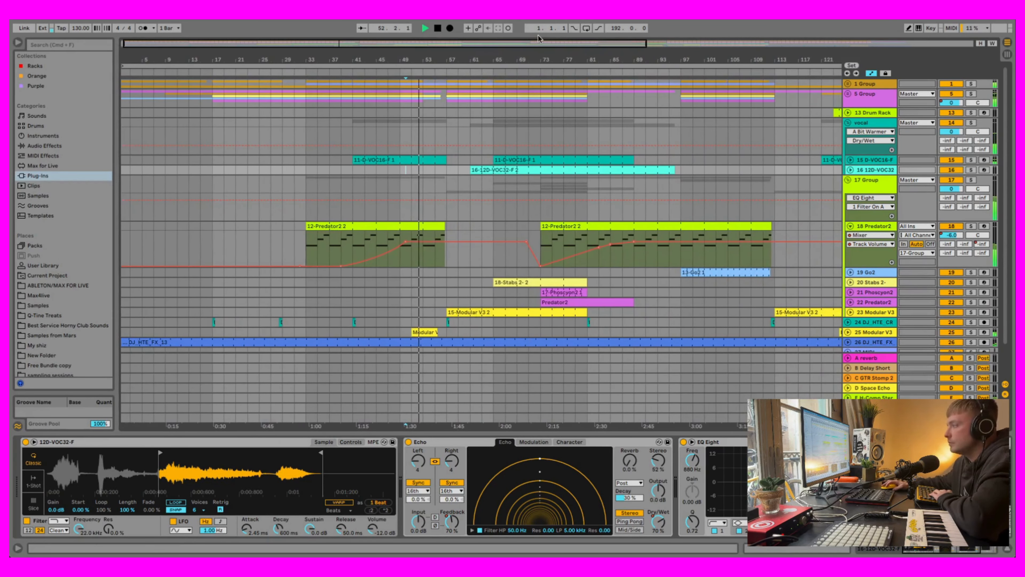
left_click(438, 28)
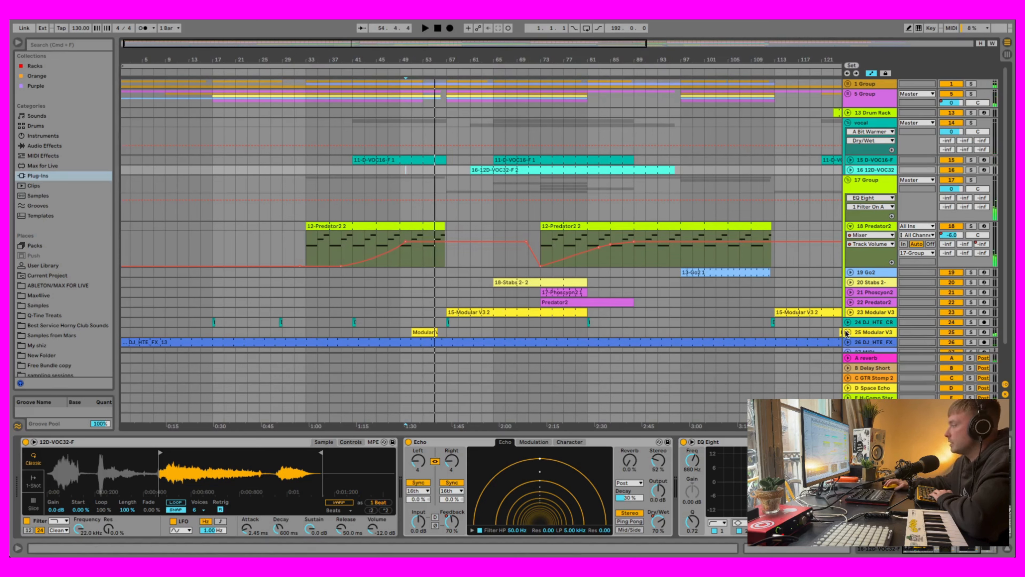
- Unfold the 25 Modular V3 track, inspect its devices and the Modular V synth, and play its part from bar 49 with the device view hidden
left_click(882, 331)
left_click(413, 341)
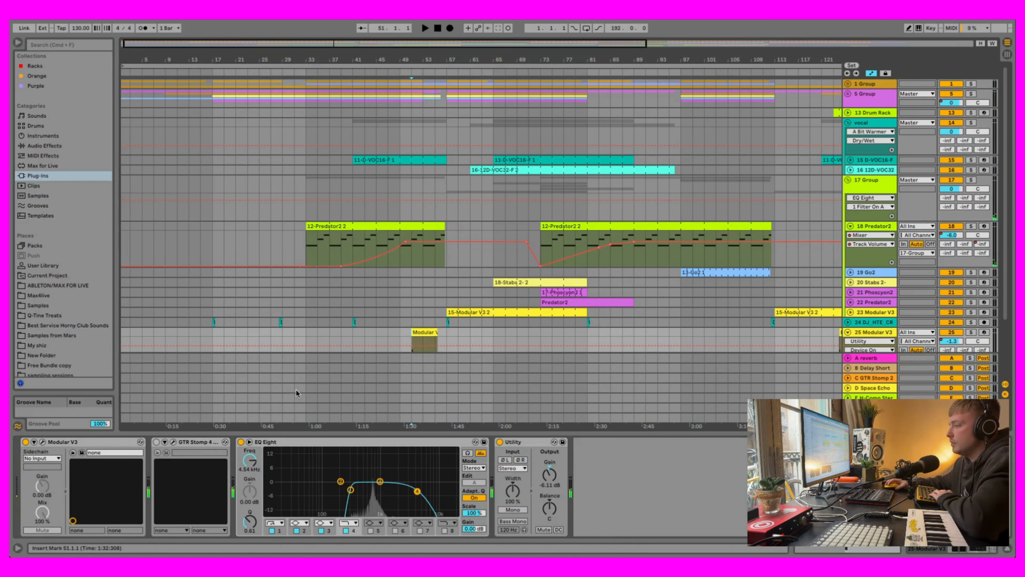
left_click(42, 442)
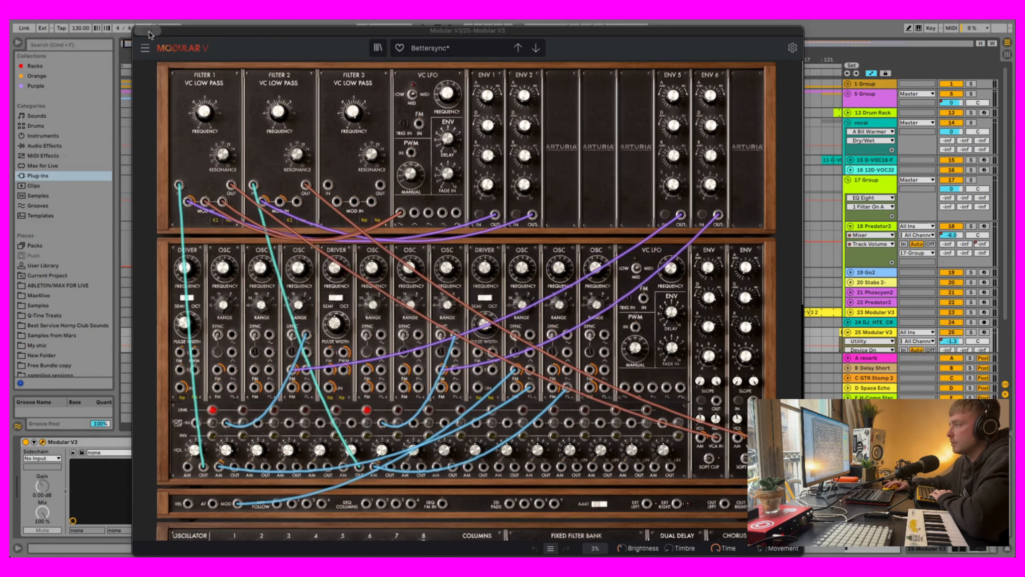
left_click(141, 30)
left_click(401, 322)
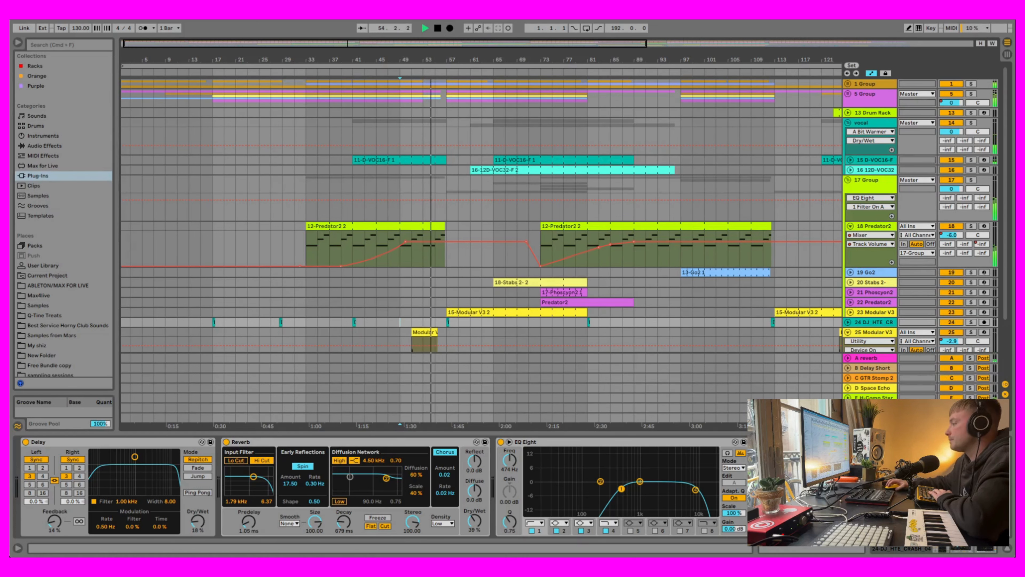
key("super+alt+l")
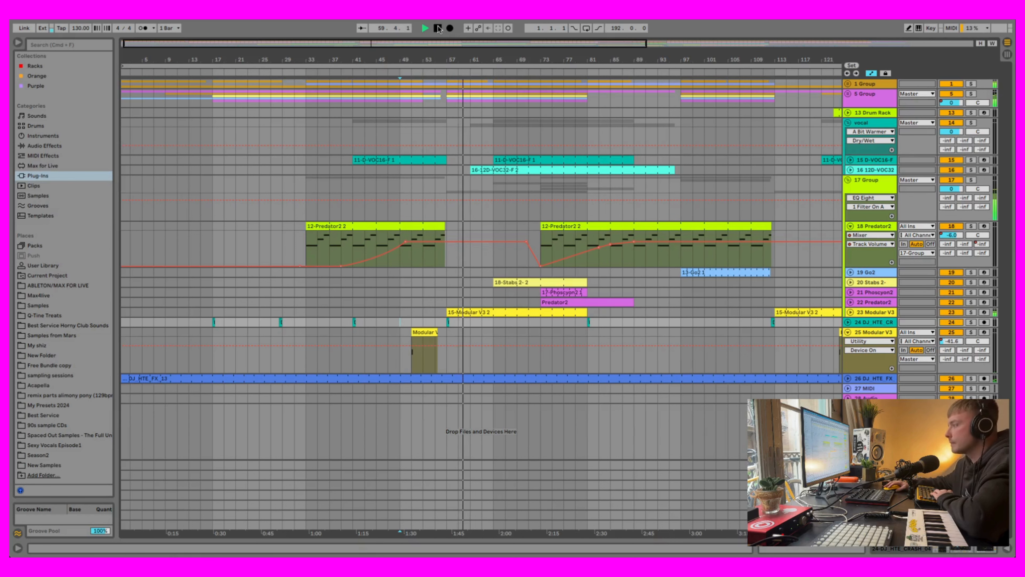
- Stop playback and show the device chain of the 23 Modular V3 track
key("space")
left_click(882, 312)
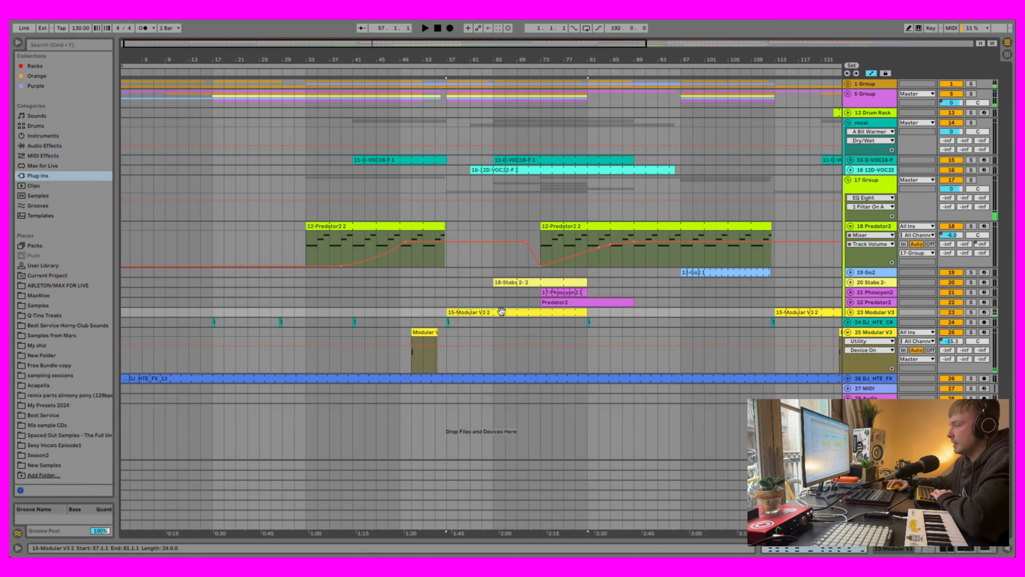
double_click(882, 313)
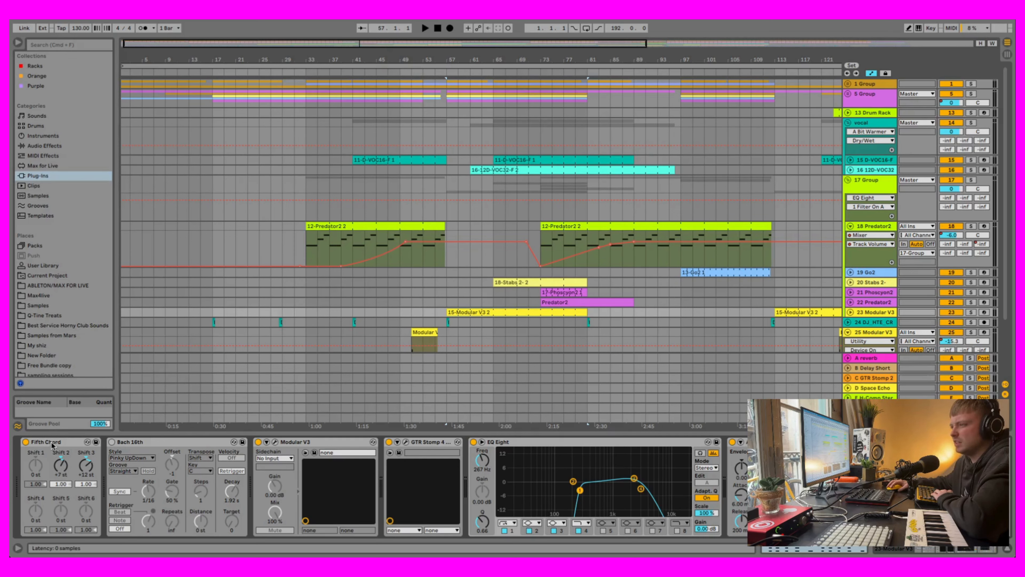
- Widen the browser and locate the Fifth Chord preset under the Chord MIDI effect
left_click_drag(114, 195, 228, 183)
left_click(70, 156)
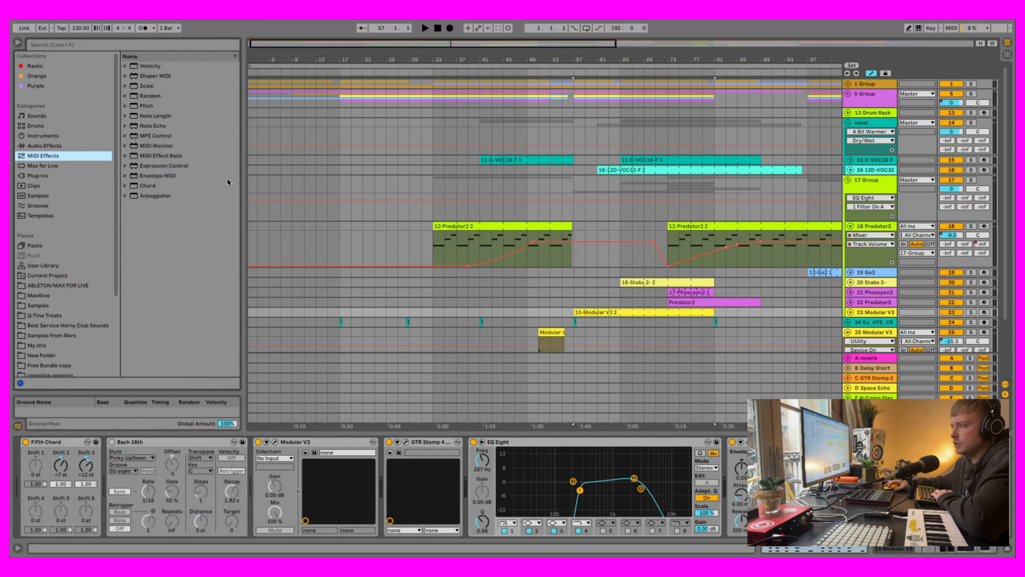
left_click(126, 185)
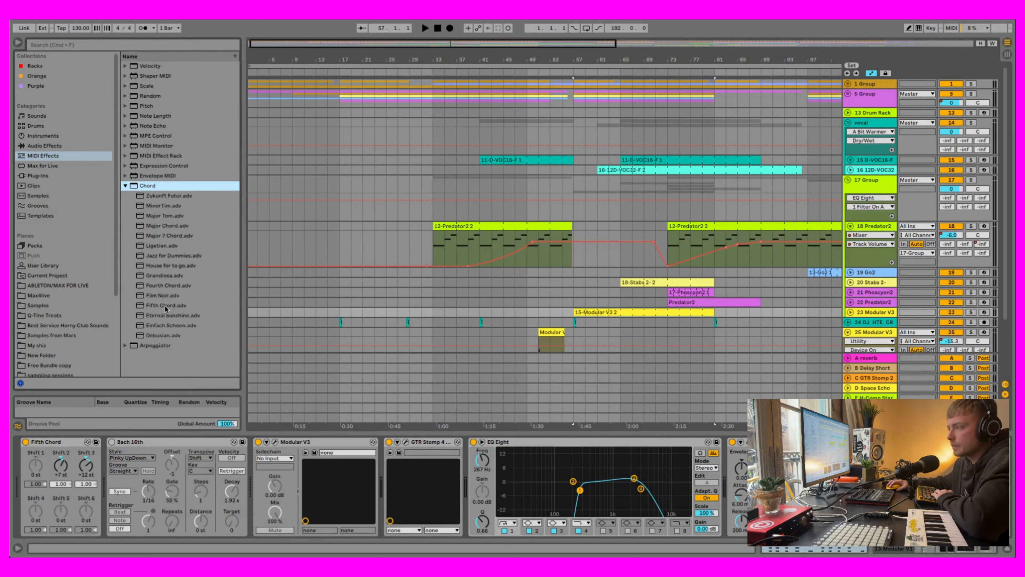
left_click_drag(165, 309, 33, 484)
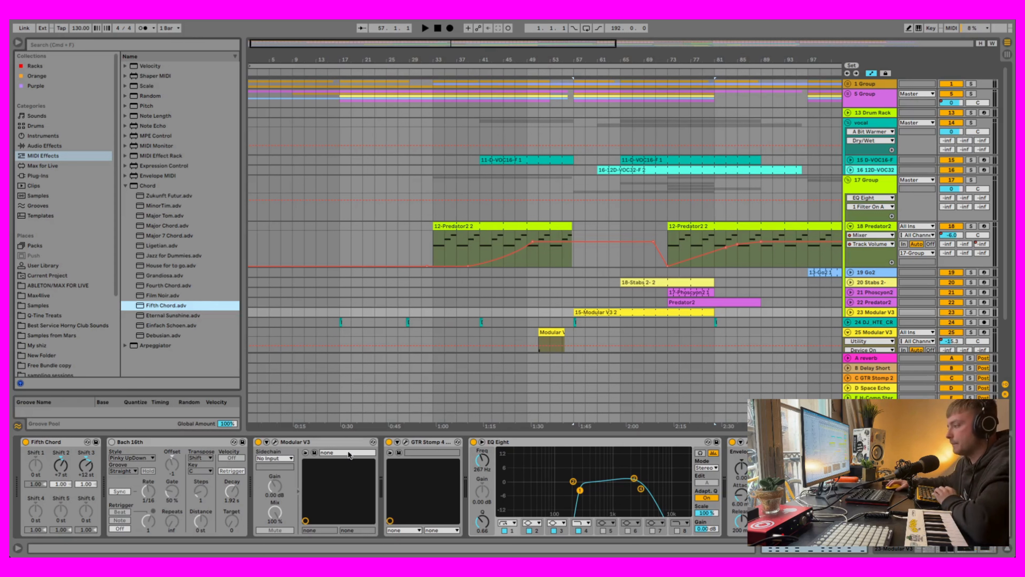
- Open the GTR Stomp 4 plug-in on the 23 Modular V3 track and move its window aside to view the Delay pedal setup
left_click(394, 445)
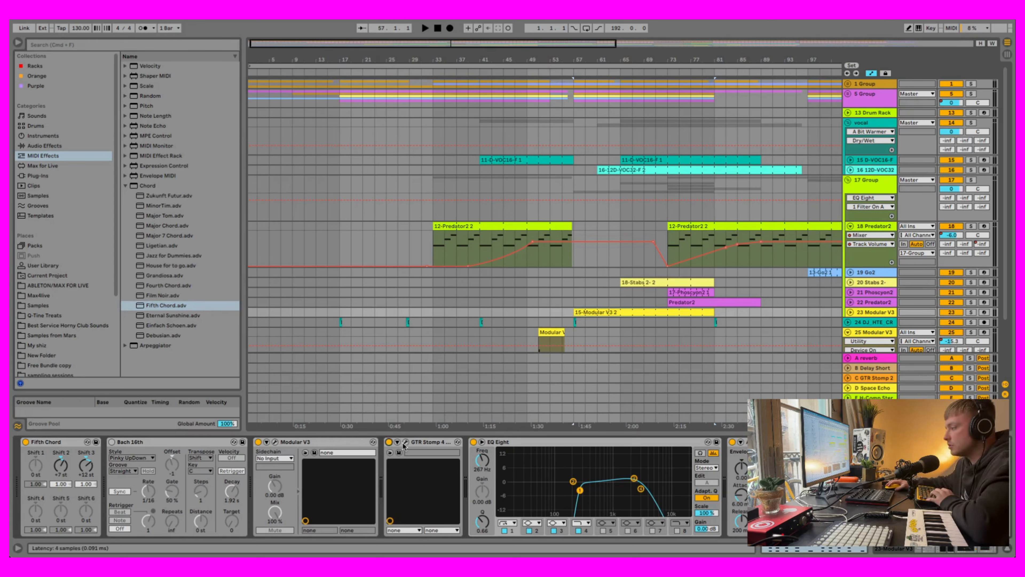
left_click(405, 443)
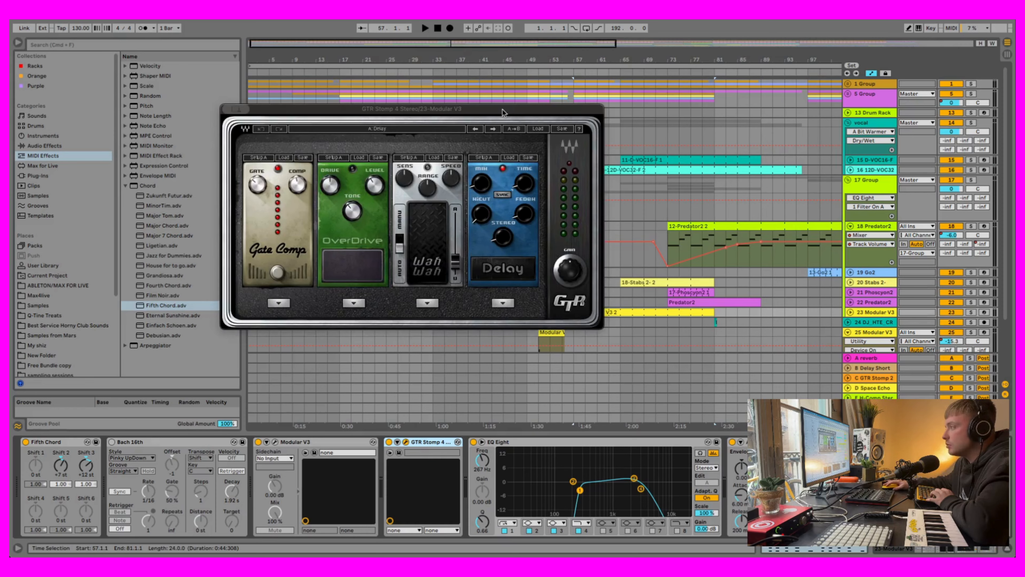
left_click_drag(502, 112, 749, 127)
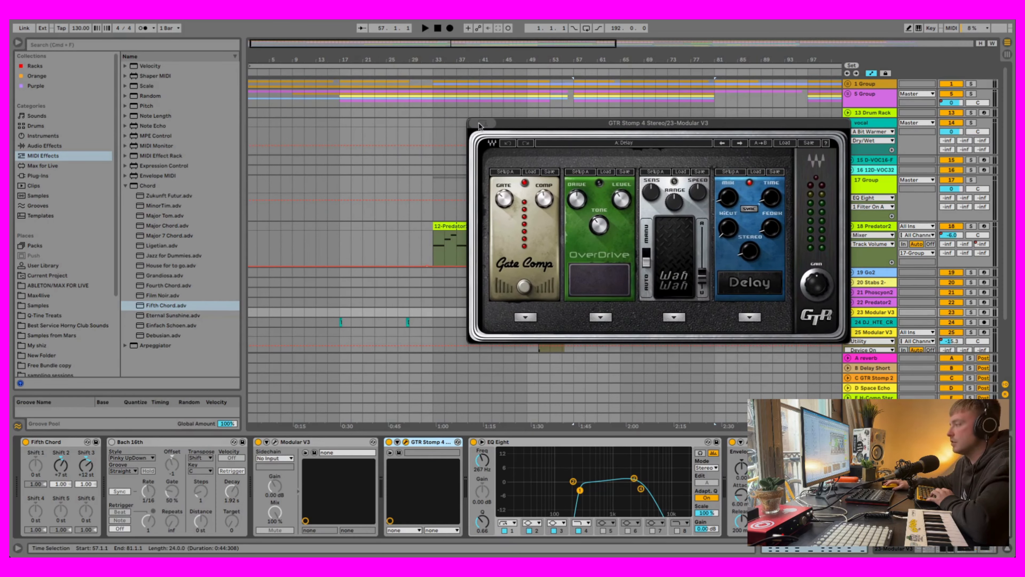
left_click(680, 112)
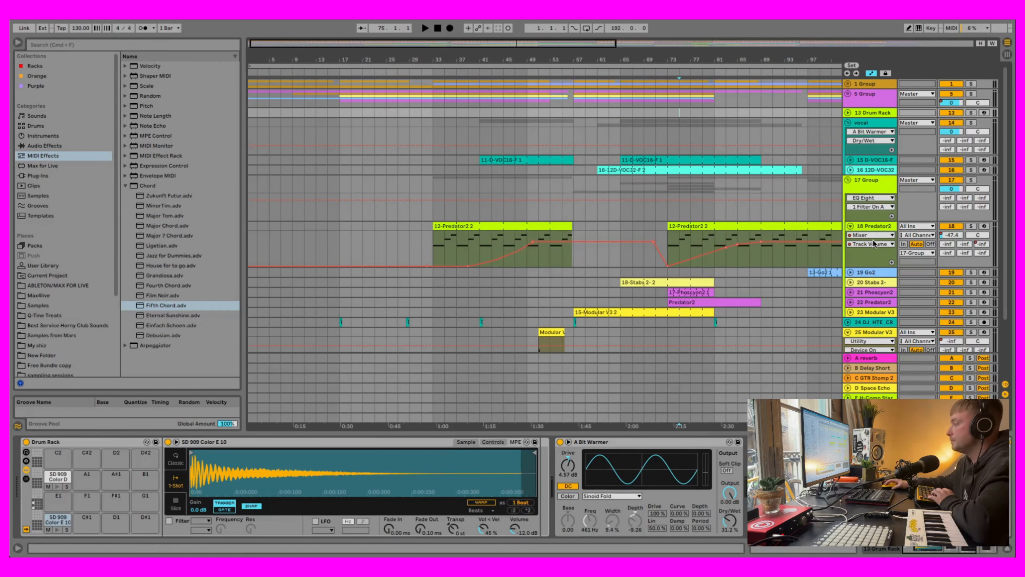
left_click(870, 312)
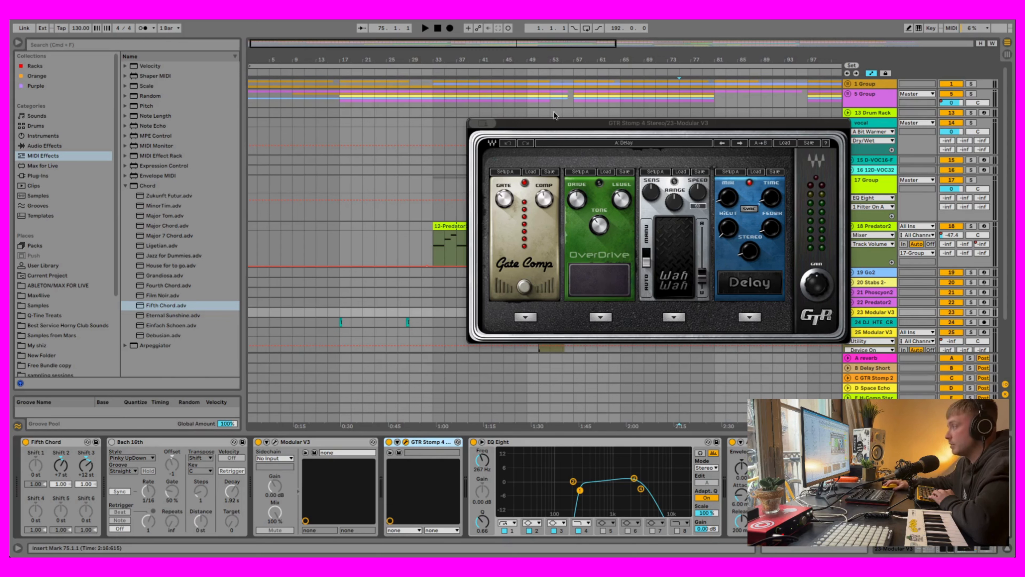
- Solo the 23 Modular V3 track and play its part from bar 57 with the GTR Stomp 4 window moved below the clip
left_click_drag(575, 120, 580, 330)
left_click(573, 313)
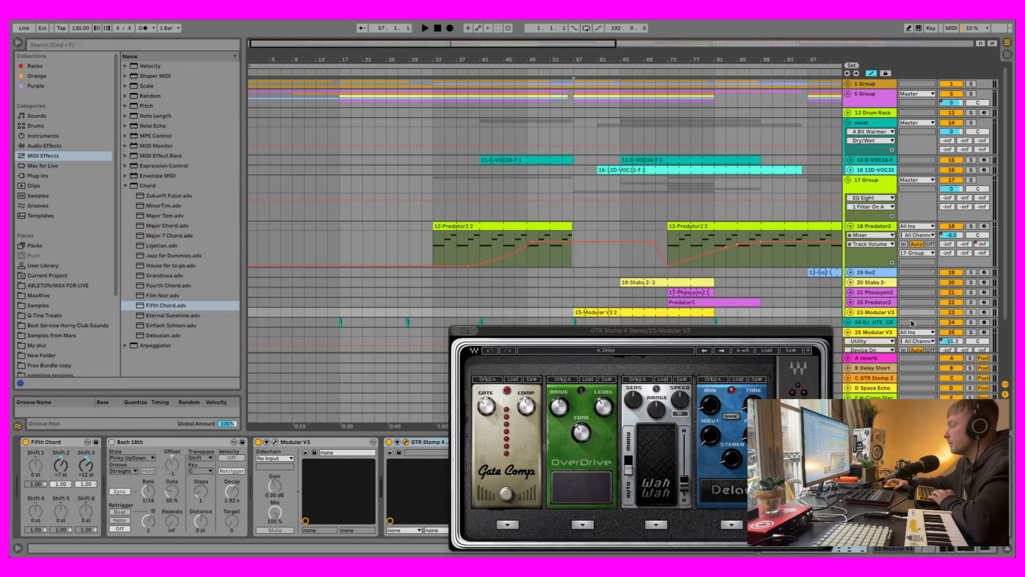
left_click(970, 312)
key("space")
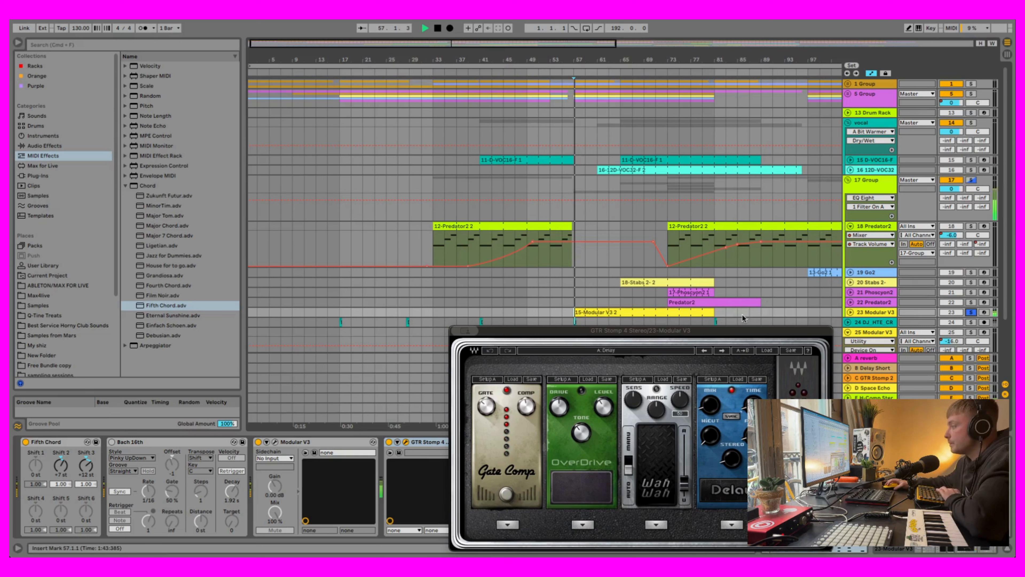
left_click(508, 495)
left_click(742, 496)
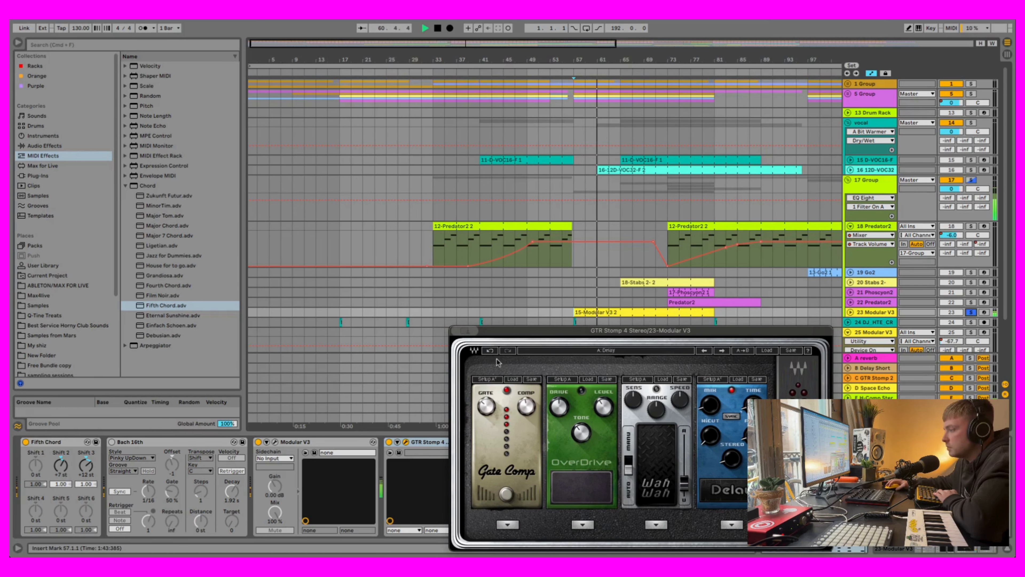
- Close the GTR Stomp 4 window and end the solo playback of 23 Modular V3
left_click(456, 330)
left_click(971, 312)
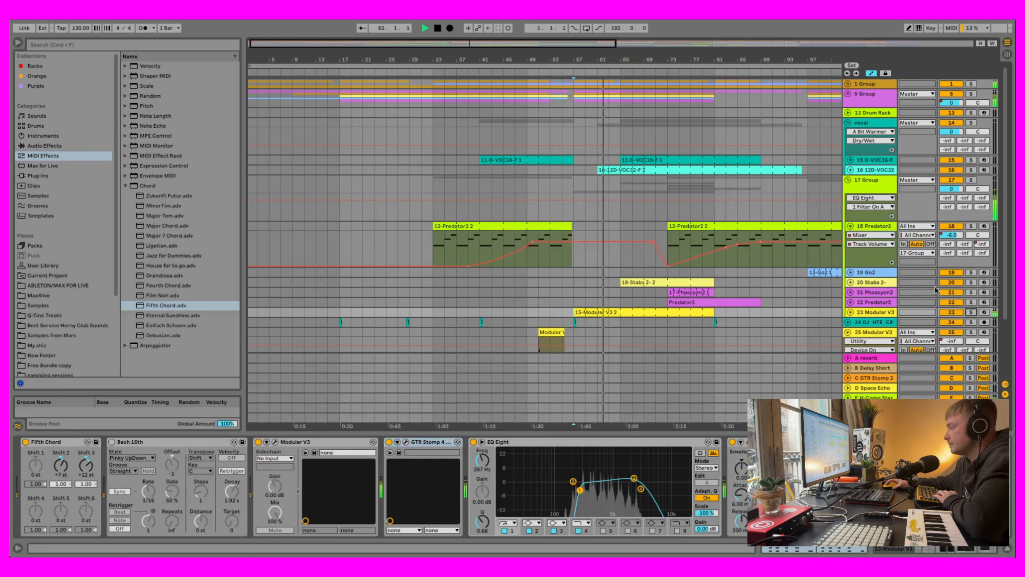
left_click(437, 29)
- Unfold the 16 12D-VOC32 vocal track and inspect its clip notes and its devices through to the EQ Eight
left_click(850, 160)
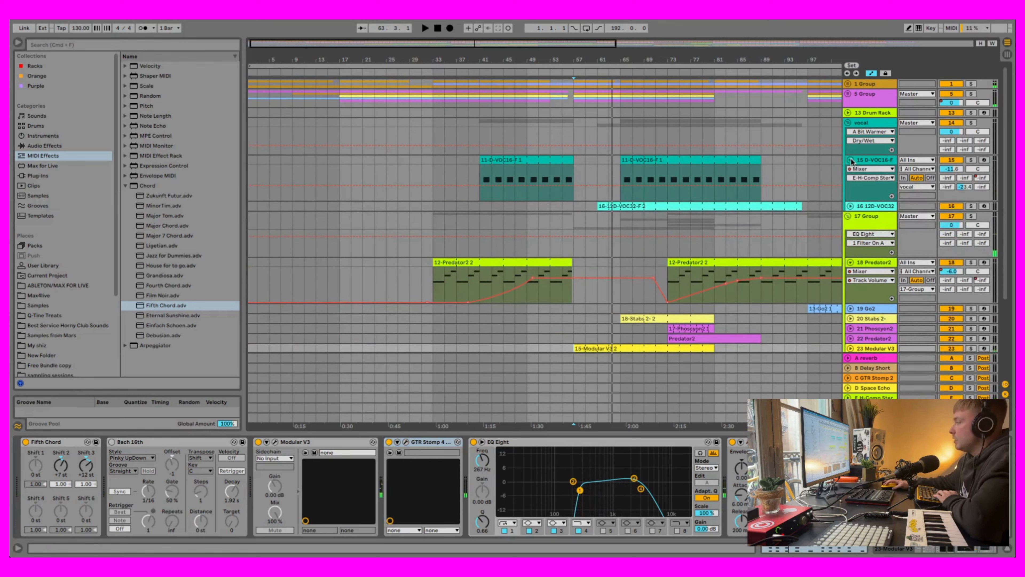
left_click(851, 161)
left_click(850, 170)
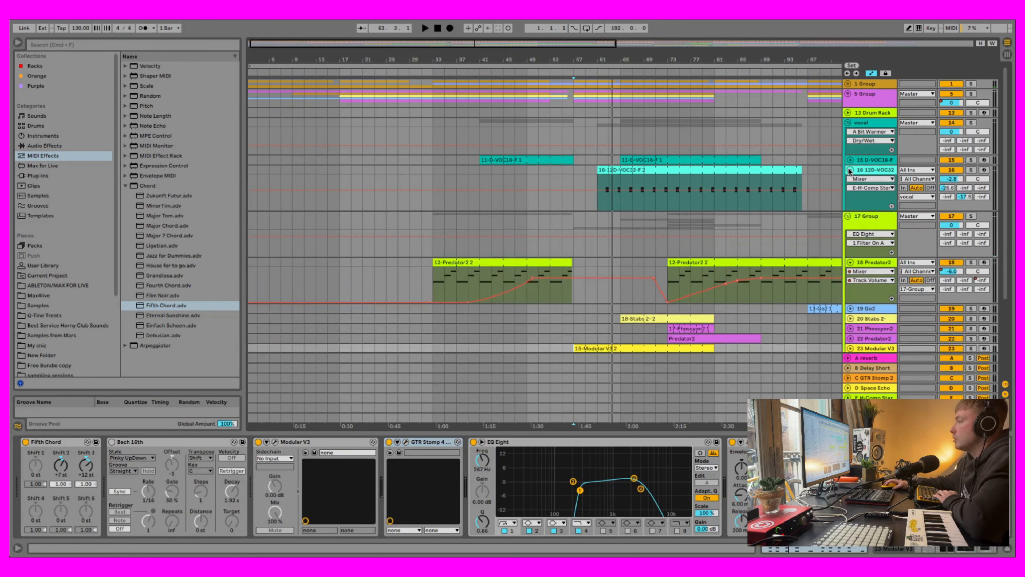
left_click(883, 171)
double_click(708, 170)
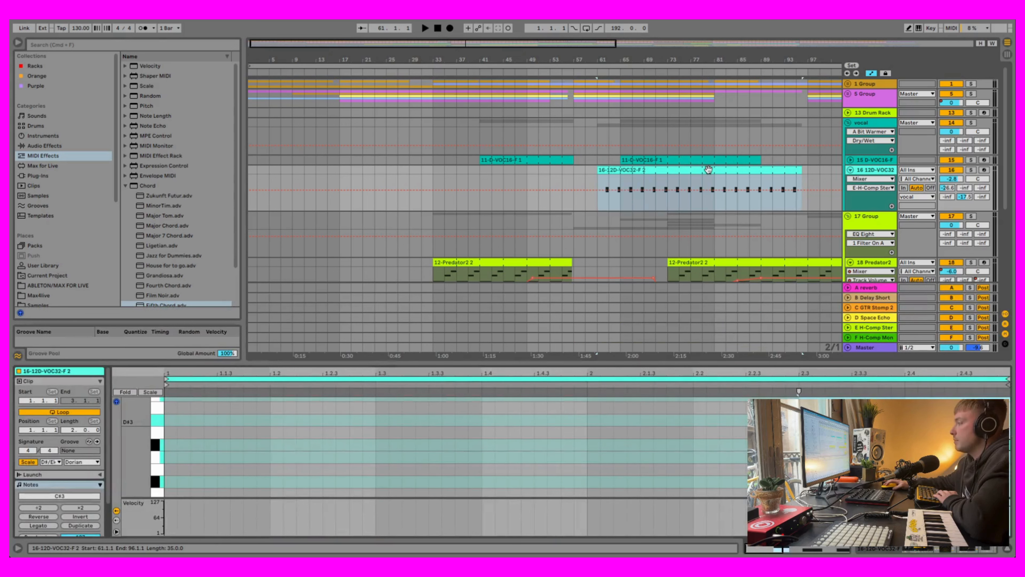
double_click(878, 173)
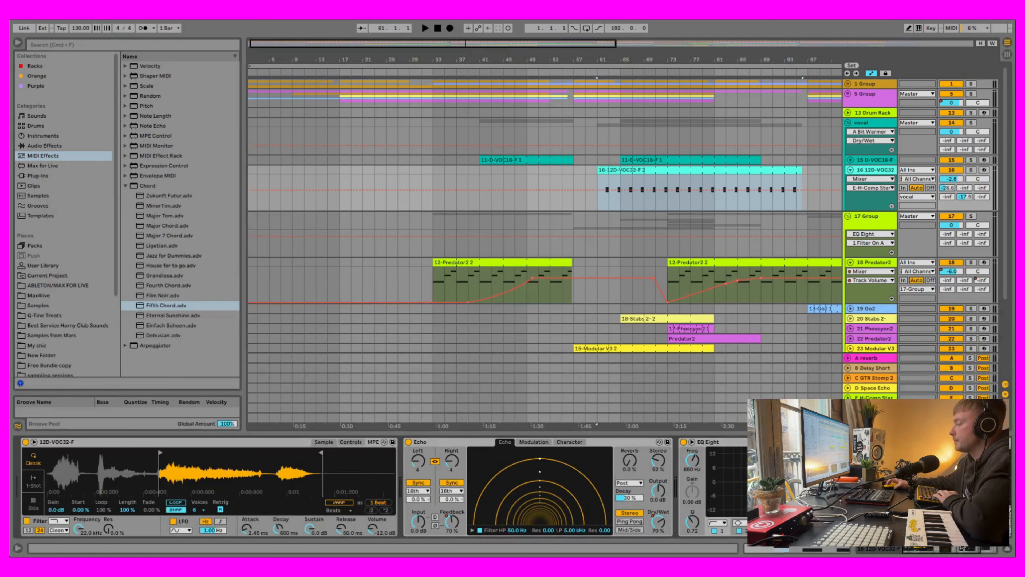
left_click(962, 549)
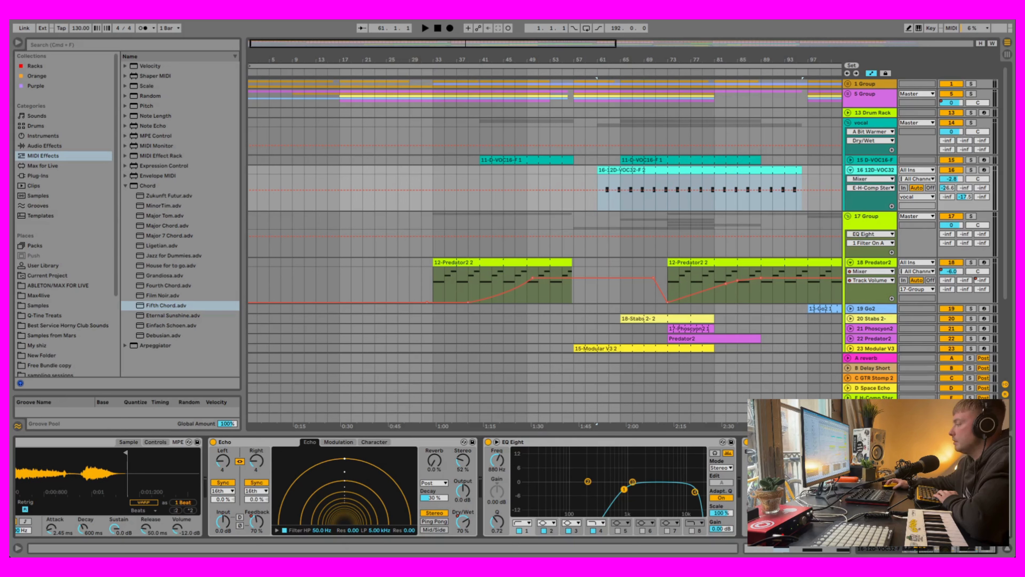
- Play the arrangement from bar 65 with the 16 12D-VOC32 devices in view, and stop playback
left_click(616, 202)
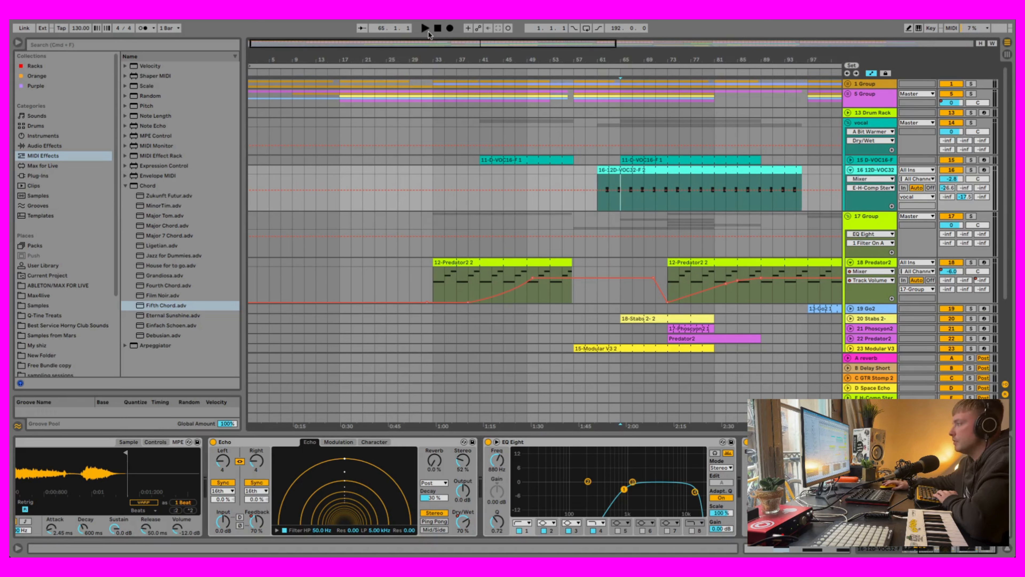
left_click(425, 28)
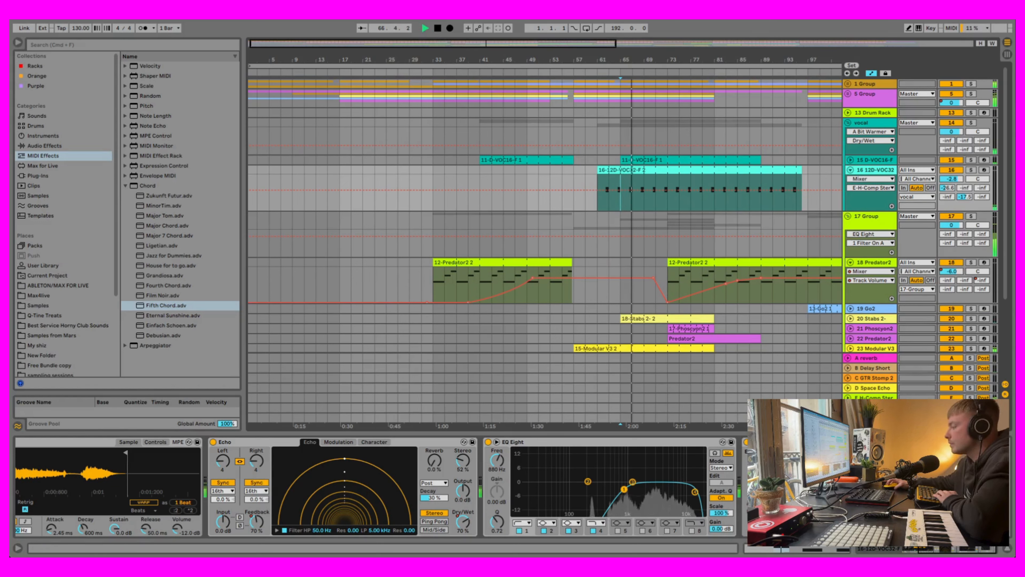
left_click(438, 29)
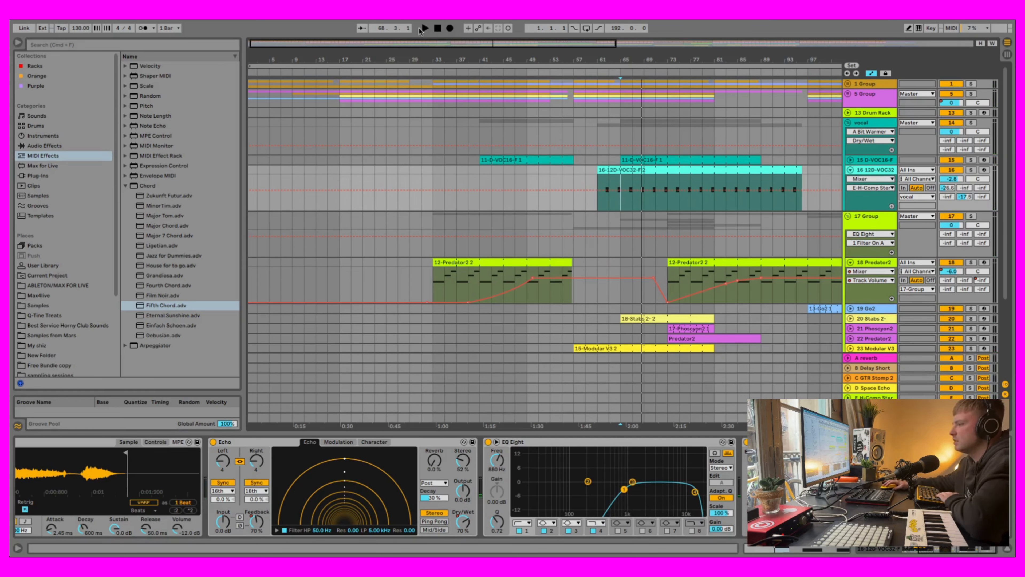
- Replay the passage from bar 65 while examining the Echo device's Modulation and Character settings on 16 12D-VOC32
left_click(424, 28)
left_click(338, 442)
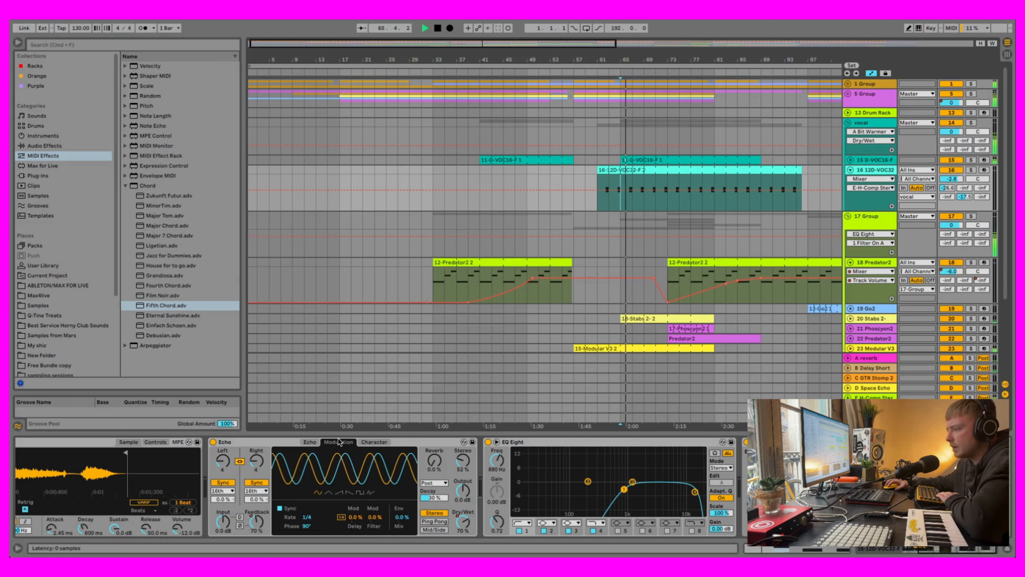
left_click(365, 442)
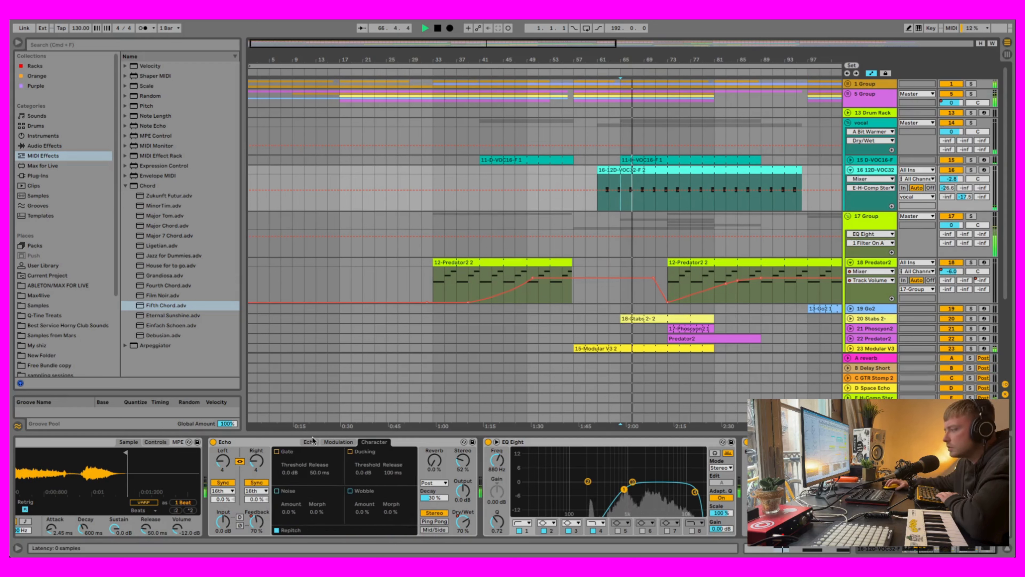
left_click(330, 442)
left_click(304, 442)
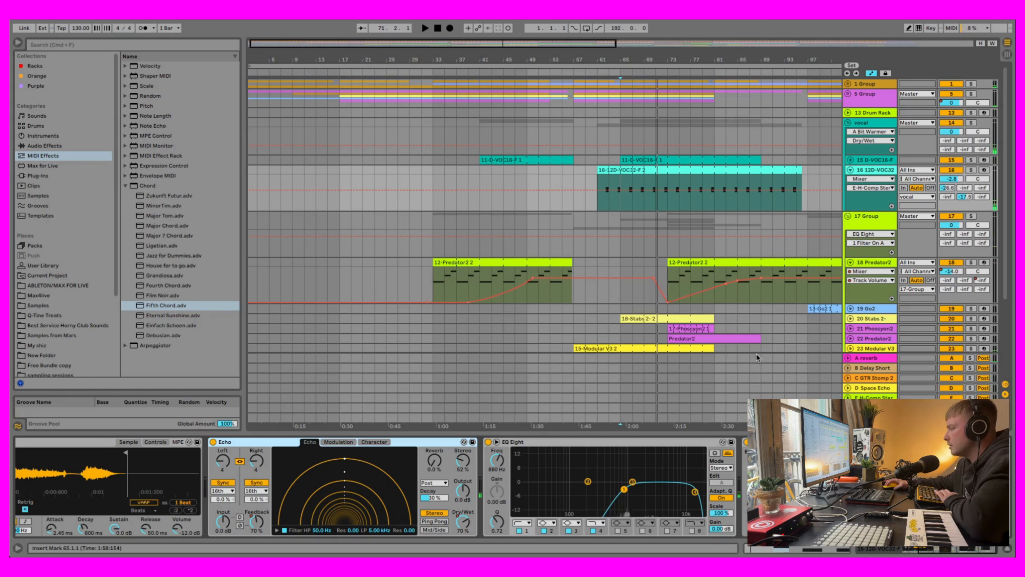
- Play the arrangement from bar 65 into bar 73 and fold the 16 12D-VOC32 track
left_click(621, 206)
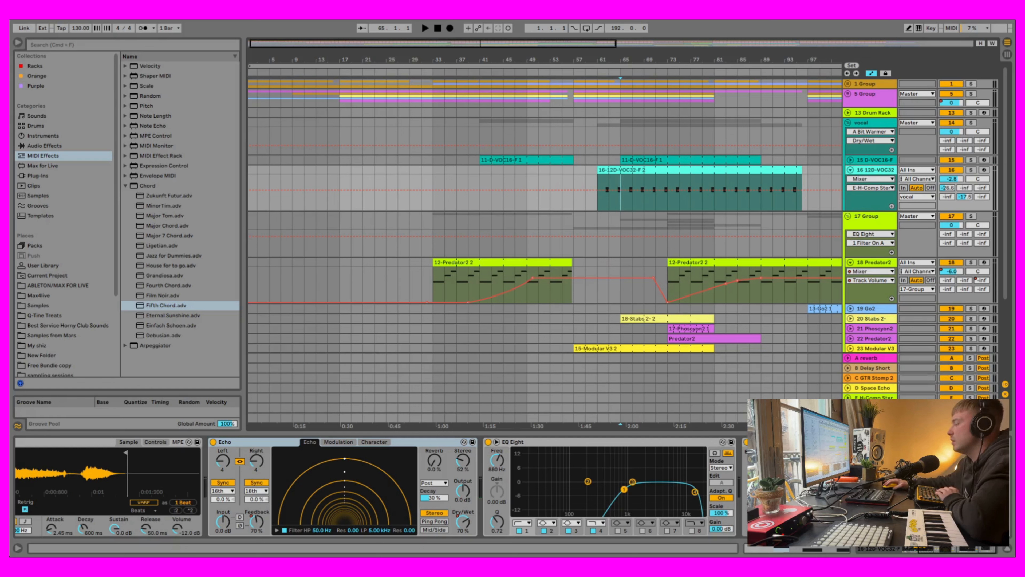
key("space")
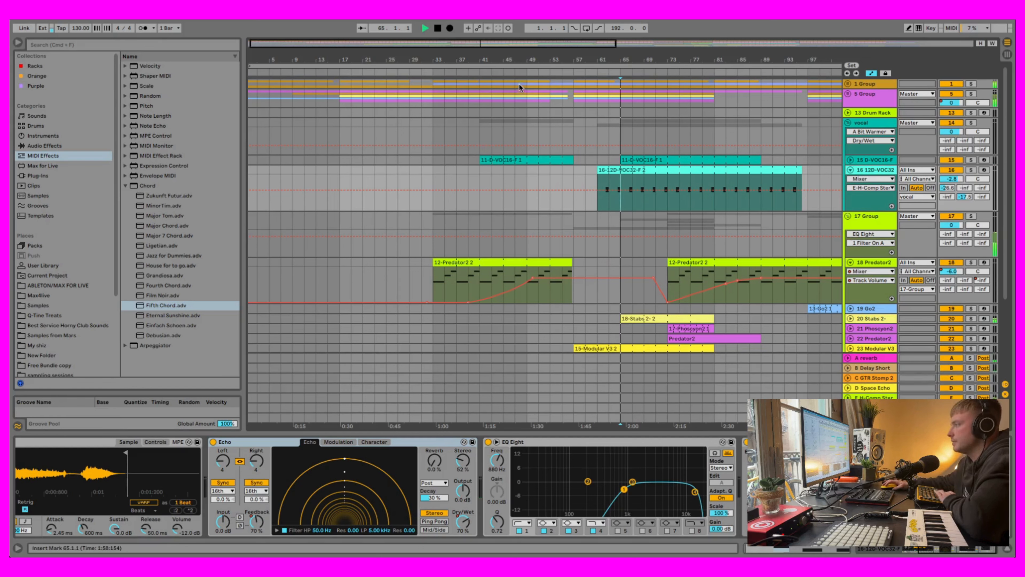
left_click(849, 178)
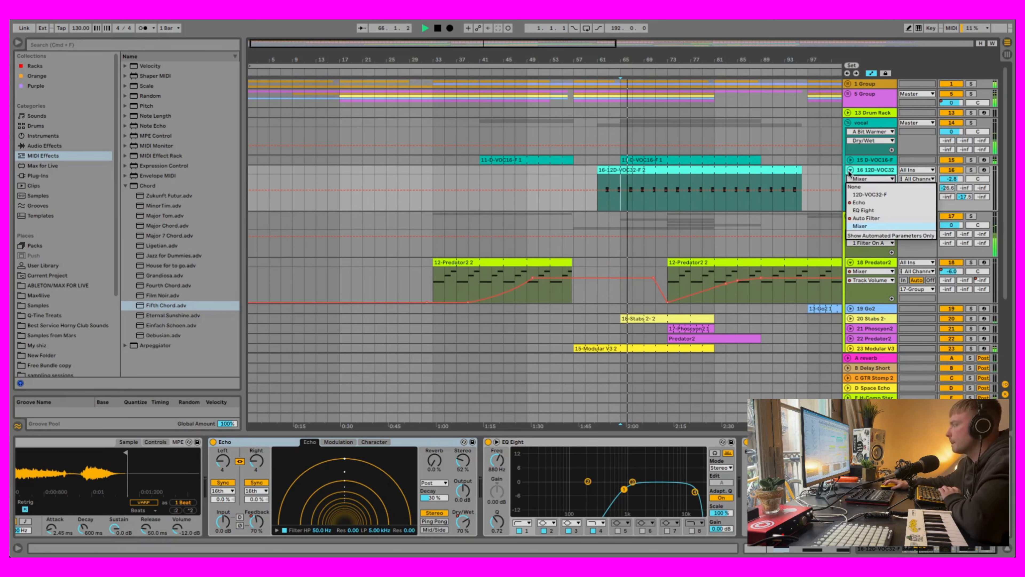
left_click(850, 171)
left_click(850, 170)
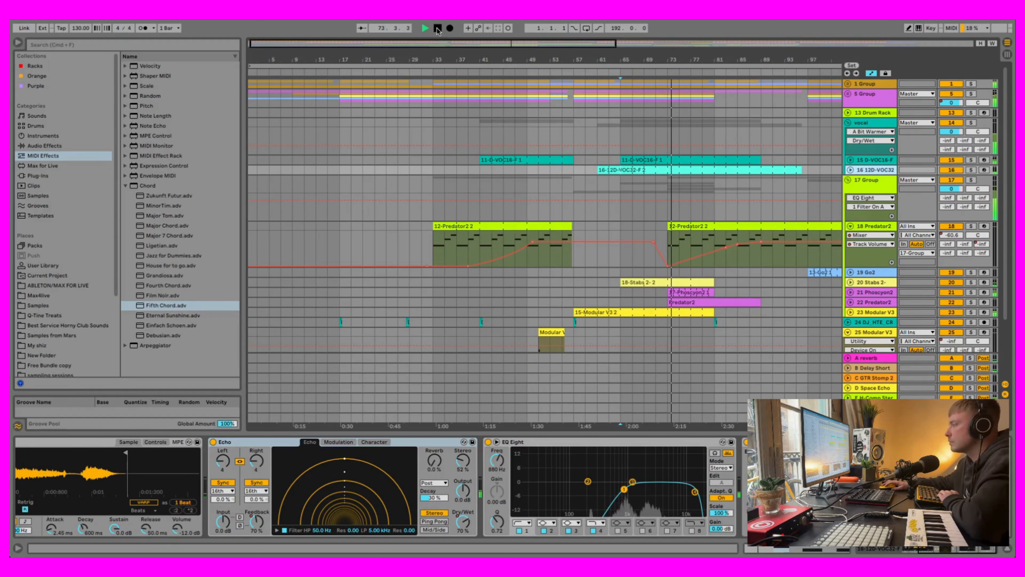
left_click(437, 28)
- Open the 18-Stabs 2- 2 clip in a reduced clip view and find Stabs 2-.wav in the Spaced Out Samples' Classic Stabs folder
double_click(639, 286)
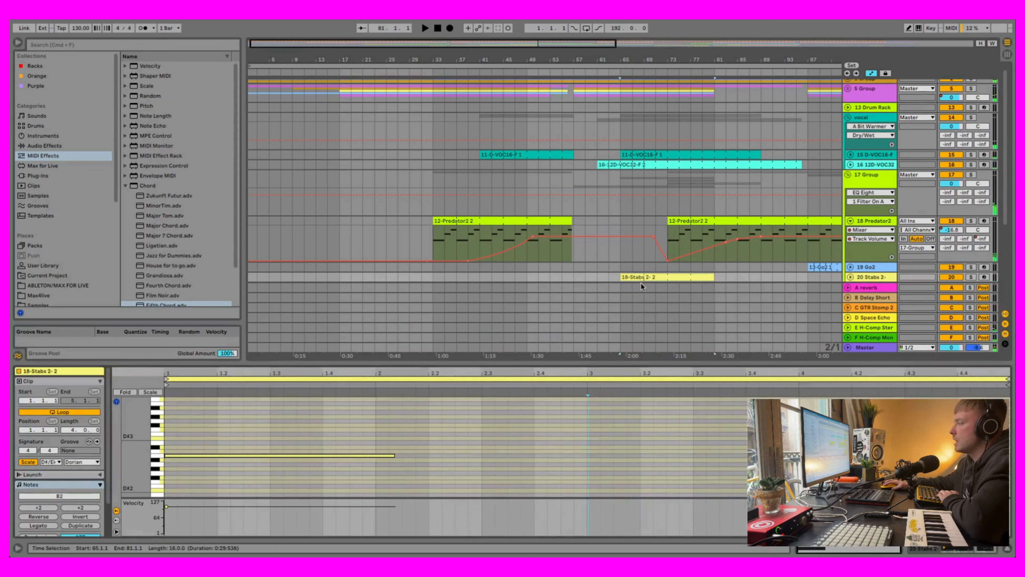
left_click_drag(573, 364, 574, 432)
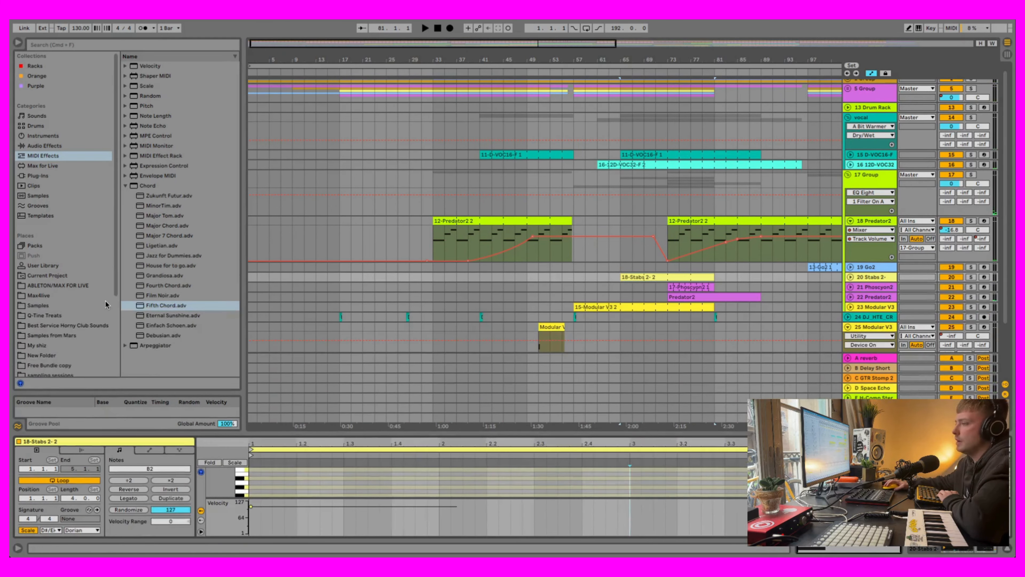
scroll(97, 295, "down", 5)
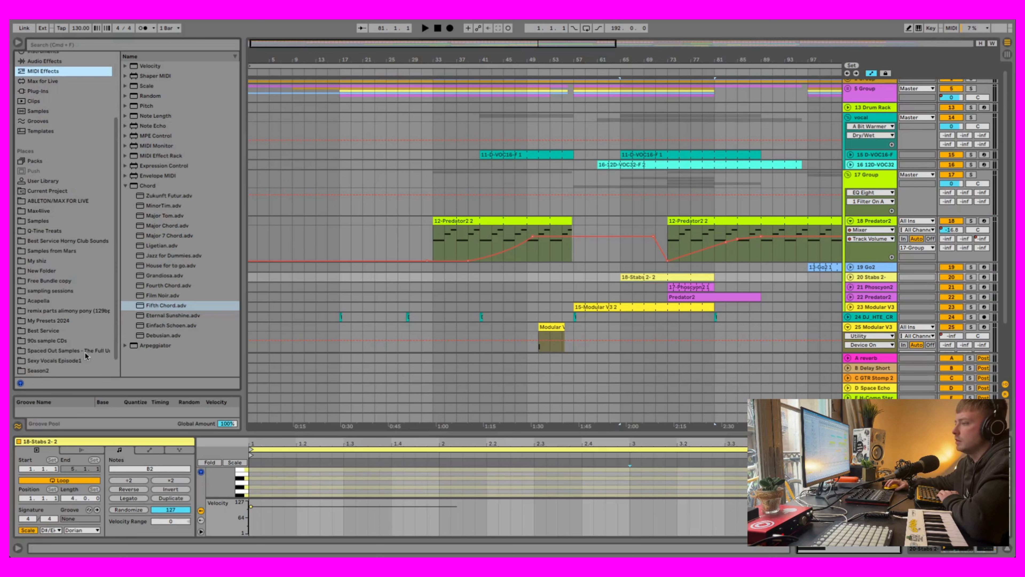
left_click(86, 351)
left_click(137, 96)
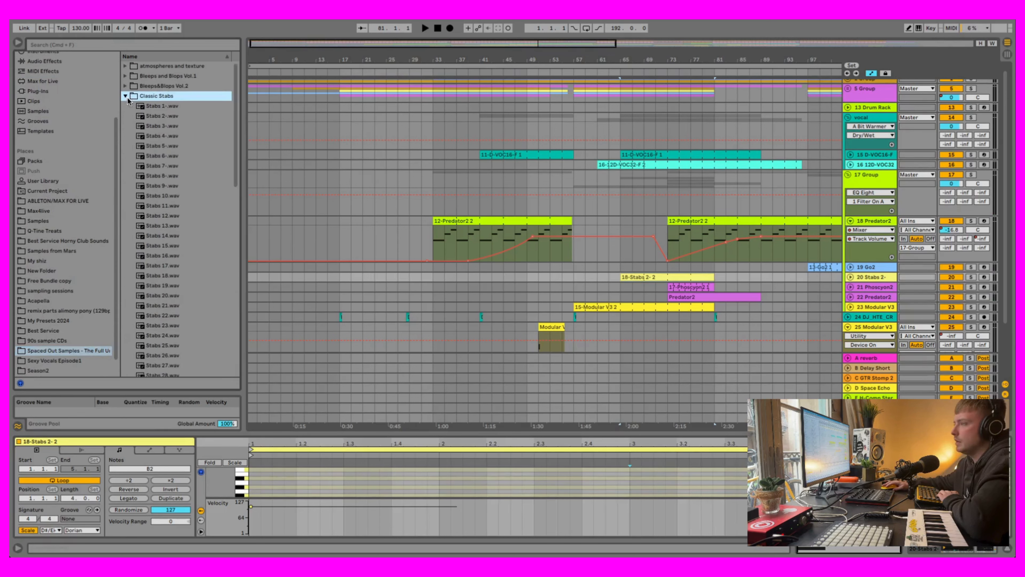
scroll(239, 187, "down", 8)
scroll(239, 187, "up", 8)
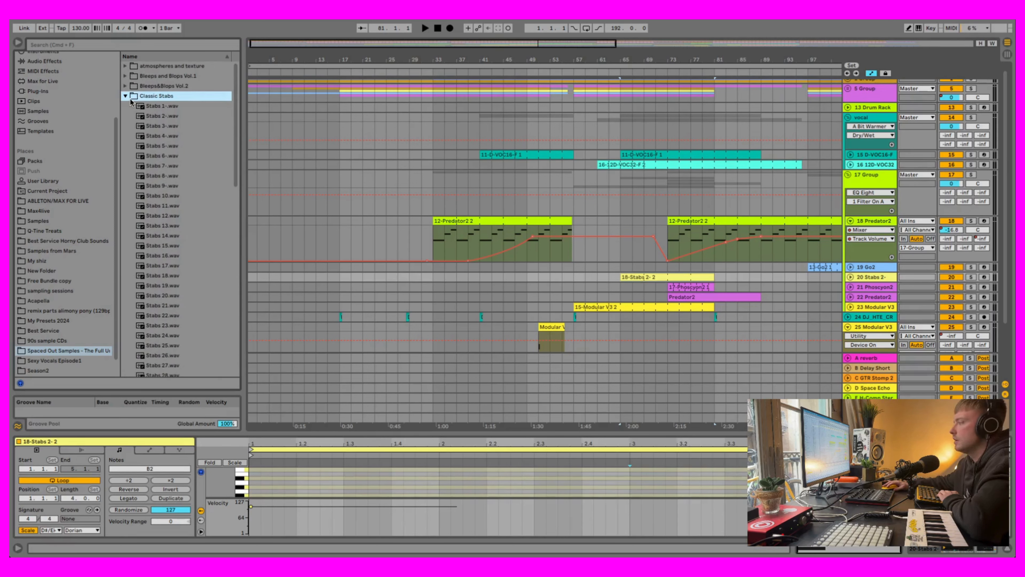
left_click(165, 117)
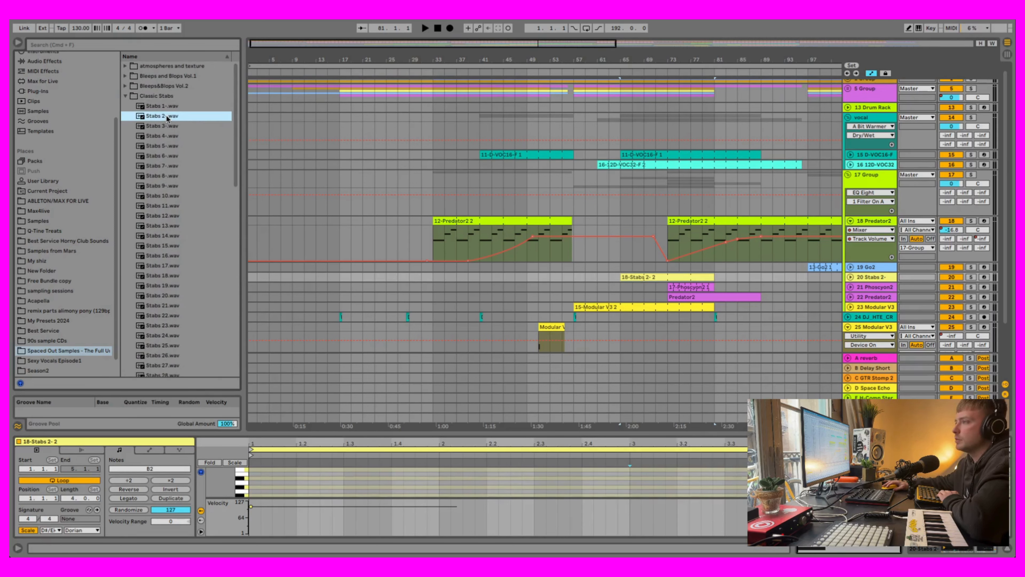
- Collapse the Classic Stabs folder and inspect the Phoscyon2 plug-in window on track 21, closing it when done
left_click(136, 97)
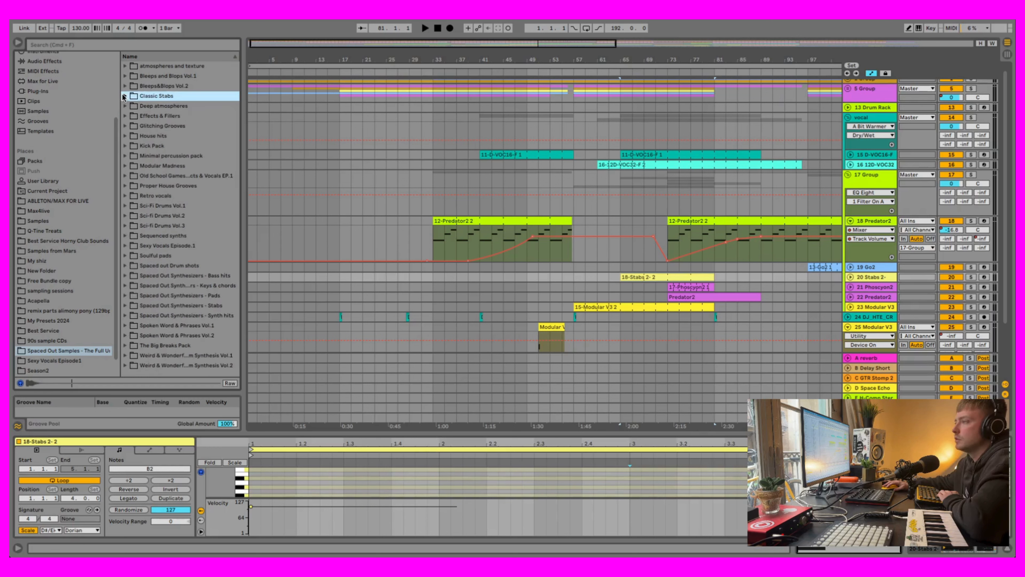
left_click(666, 289)
left_click(879, 288)
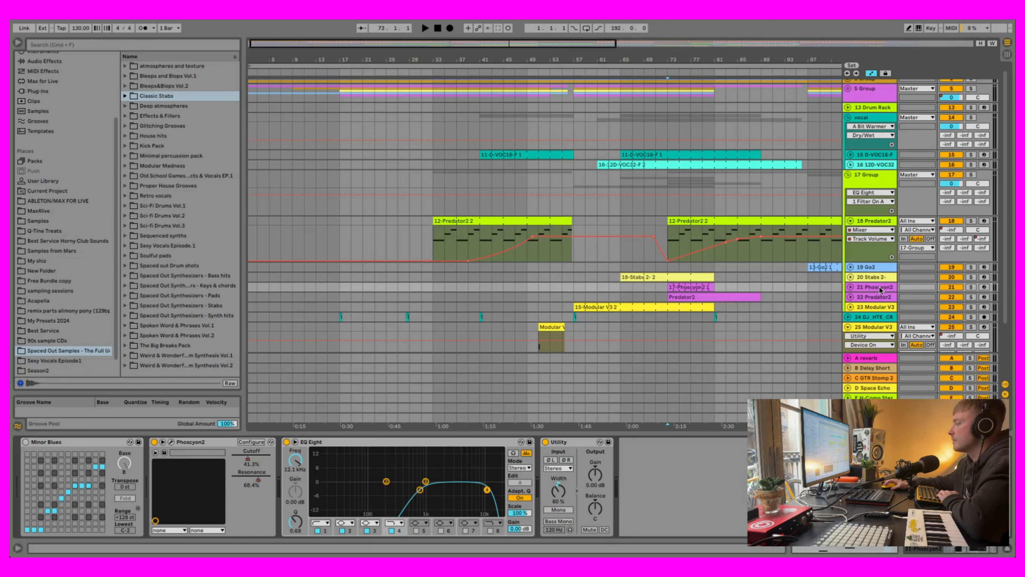
left_click(171, 442)
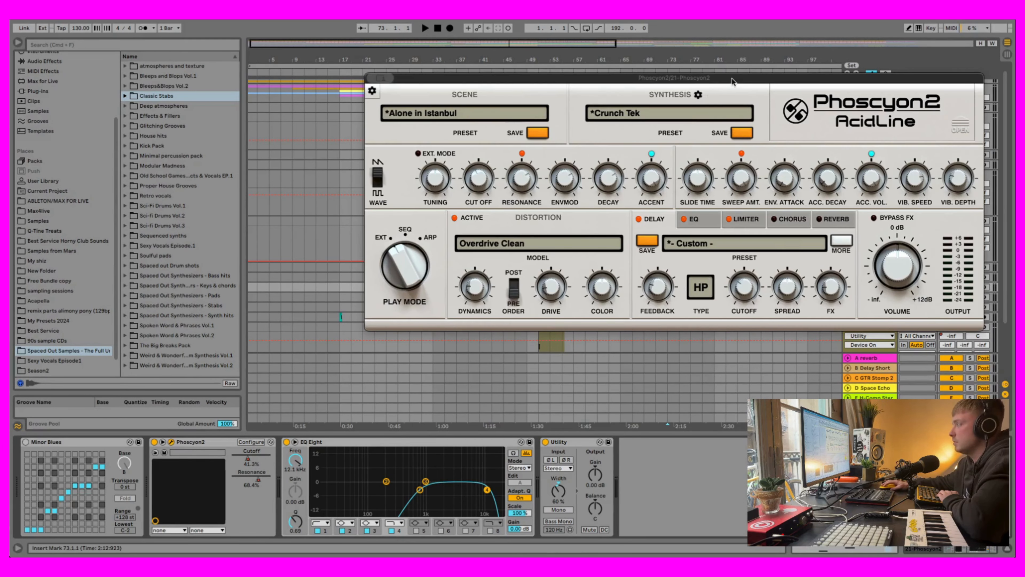
left_click_drag(732, 82, 754, 106)
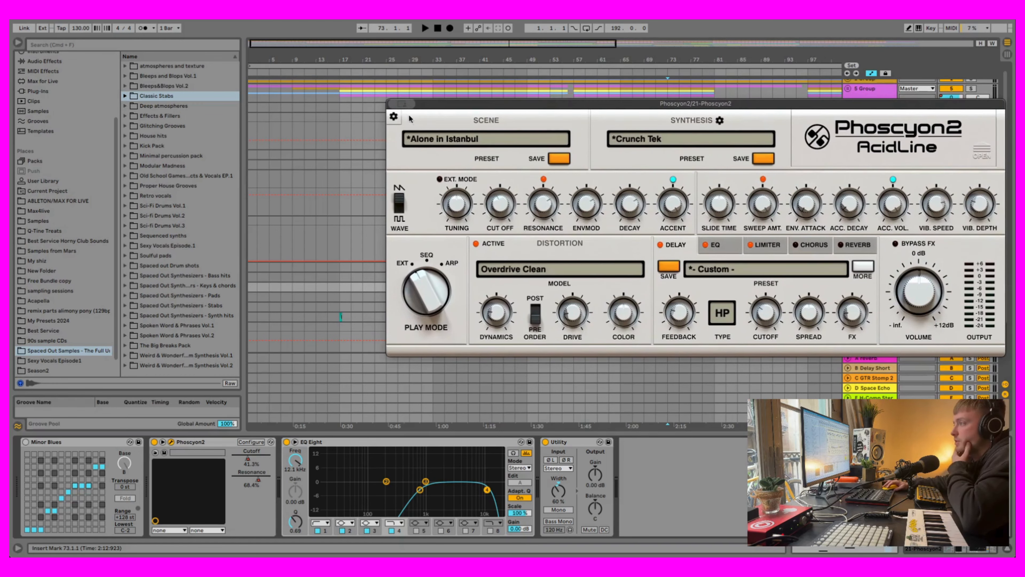
left_click(393, 104)
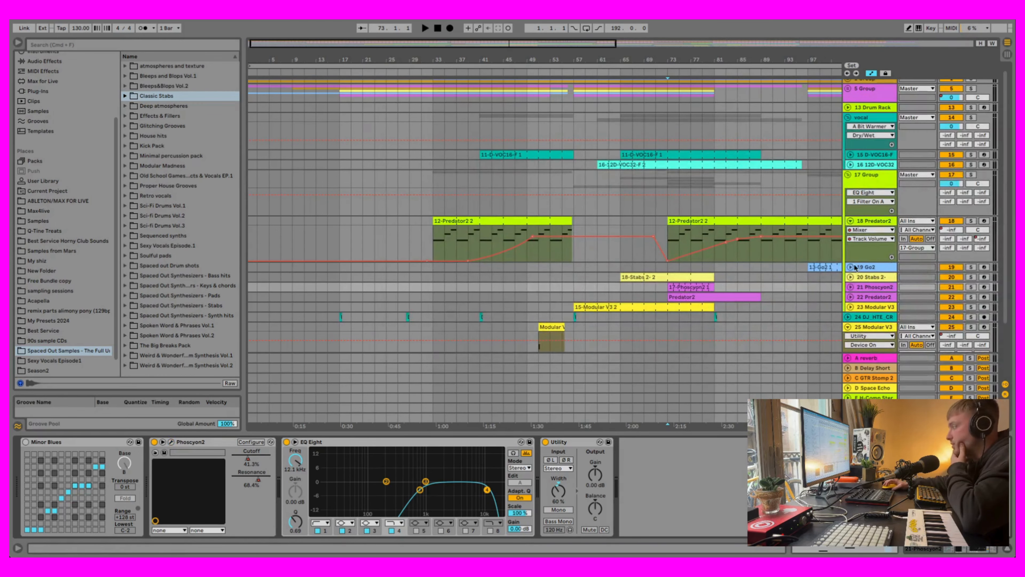
- Fold the 18 Predator2 track and the vocal group, keep 17 Group unfolded, and hide the device view
left_click(851, 221)
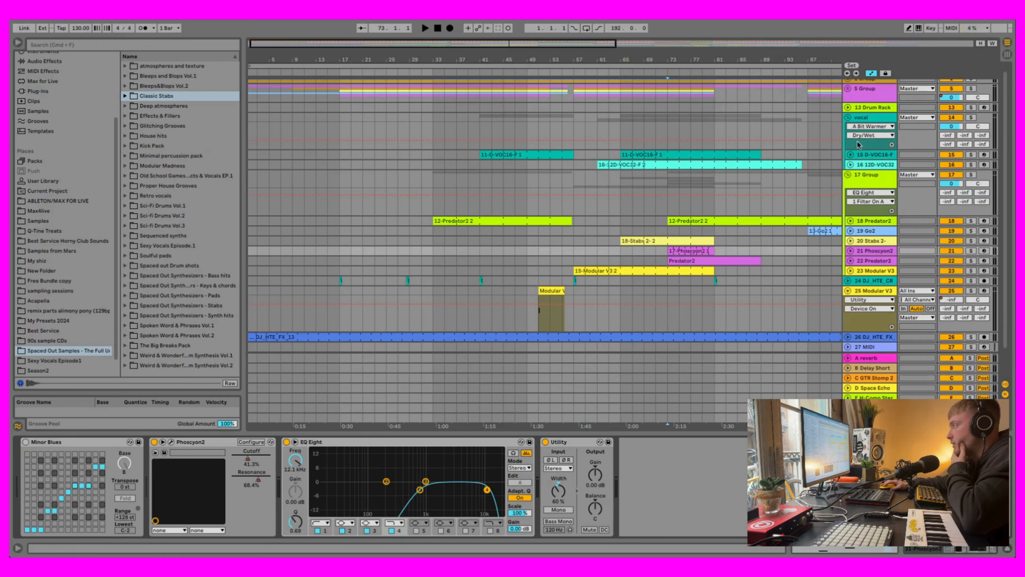
left_click(848, 118)
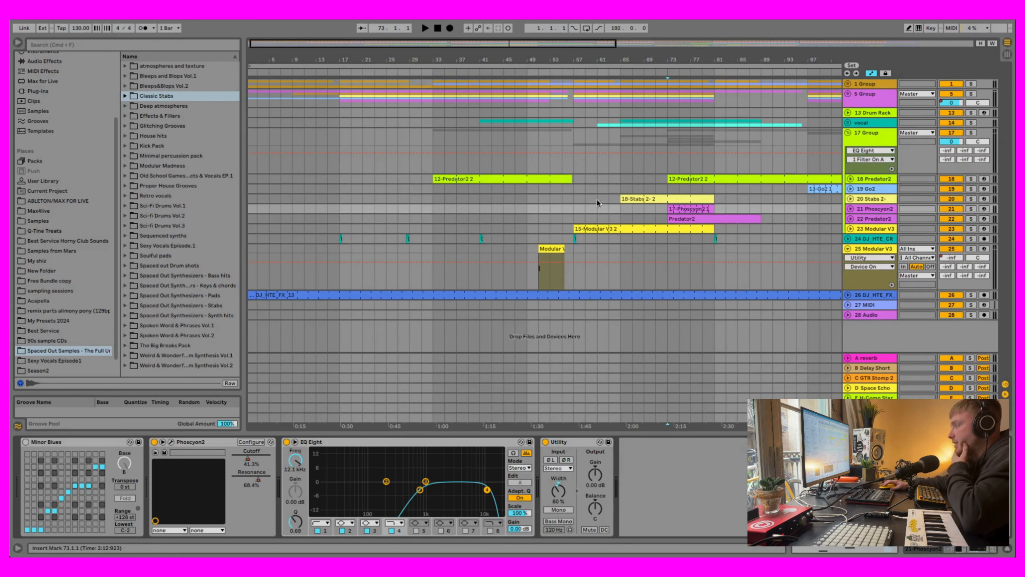
left_click(846, 135)
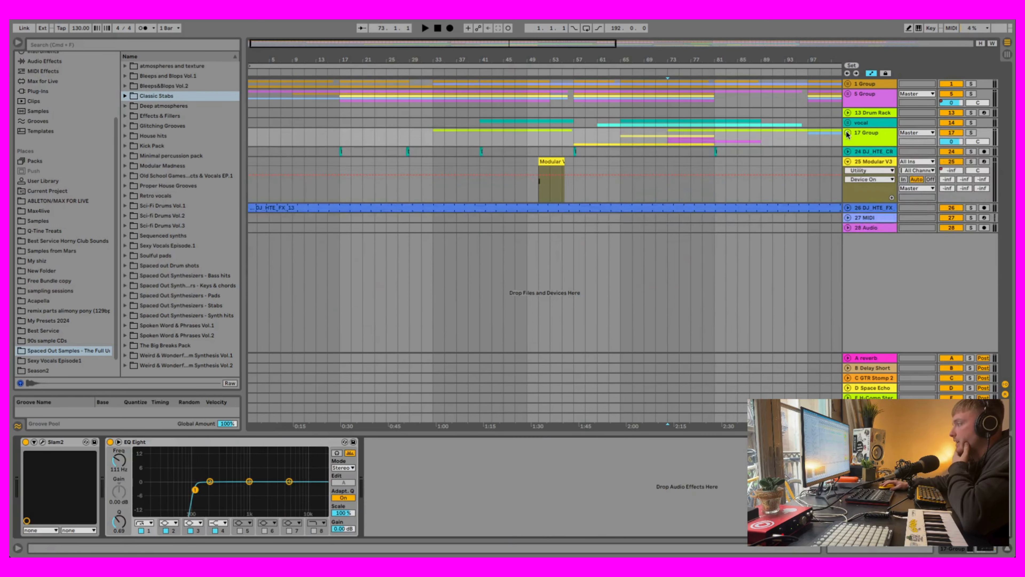
left_click(693, 160)
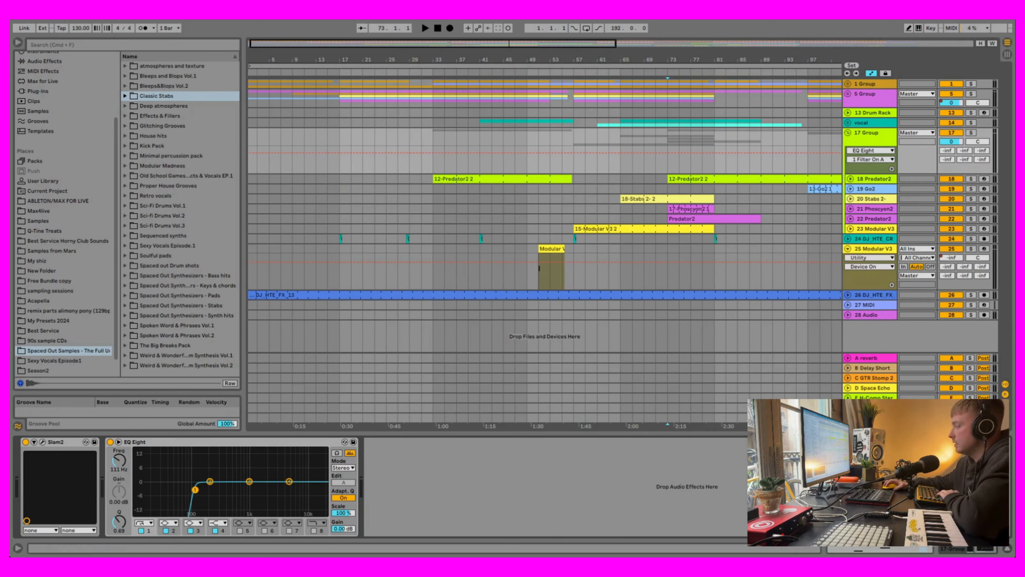
key("super+alt+l")
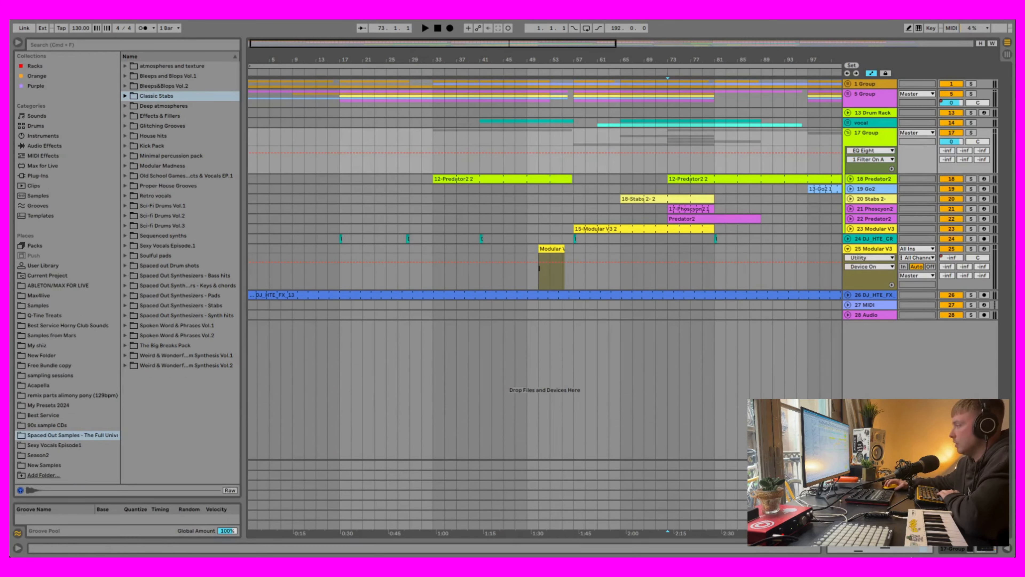
- Play the arrangement from about bar 67 with 17 Group unfolded and the whole track's timeline in view
left_click(624, 182)
key("space")
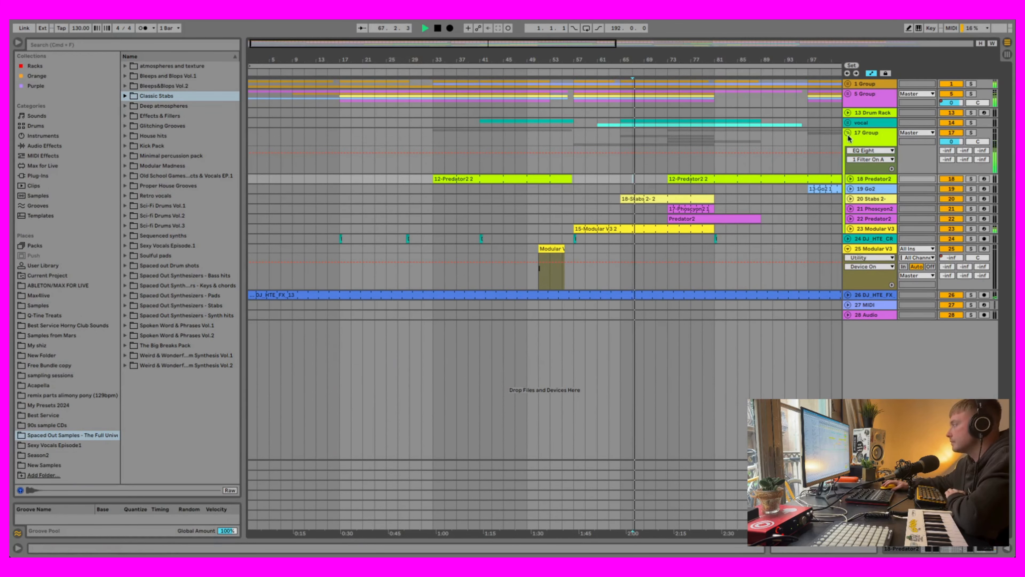
left_click(867, 122)
left_click(848, 133)
left_click(848, 133)
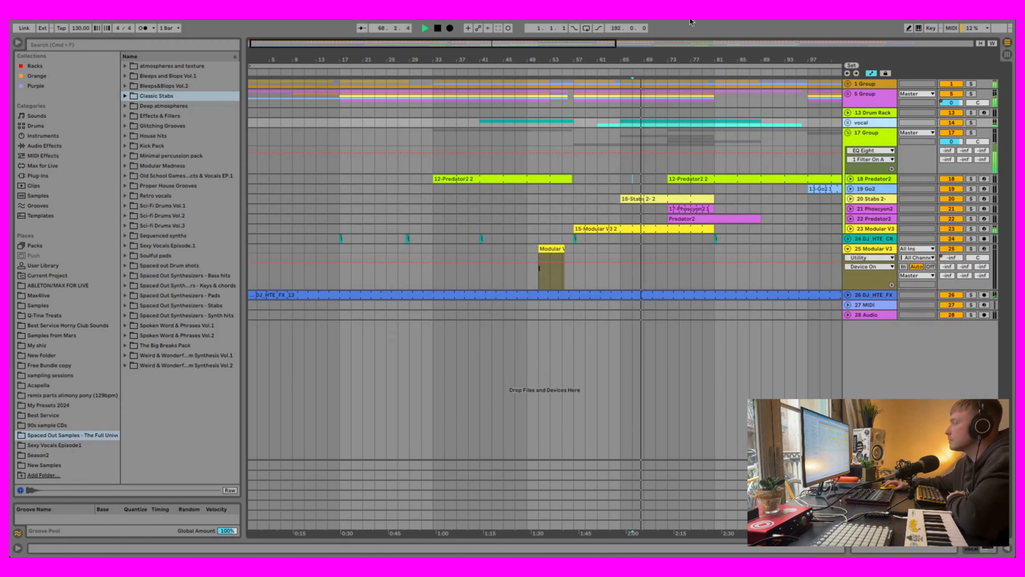
key("minus")
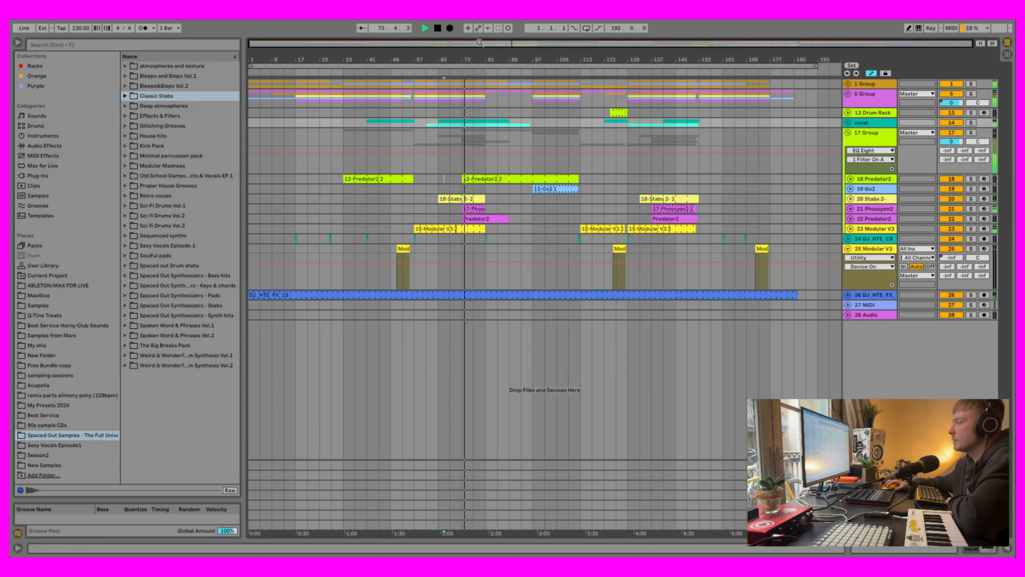
- Show the 21 Phoscyon2 devices during playback and examine the notes of the 17-Phoscyon2 1 clip at bar 73 in an enlarged editor
double_click(884, 210)
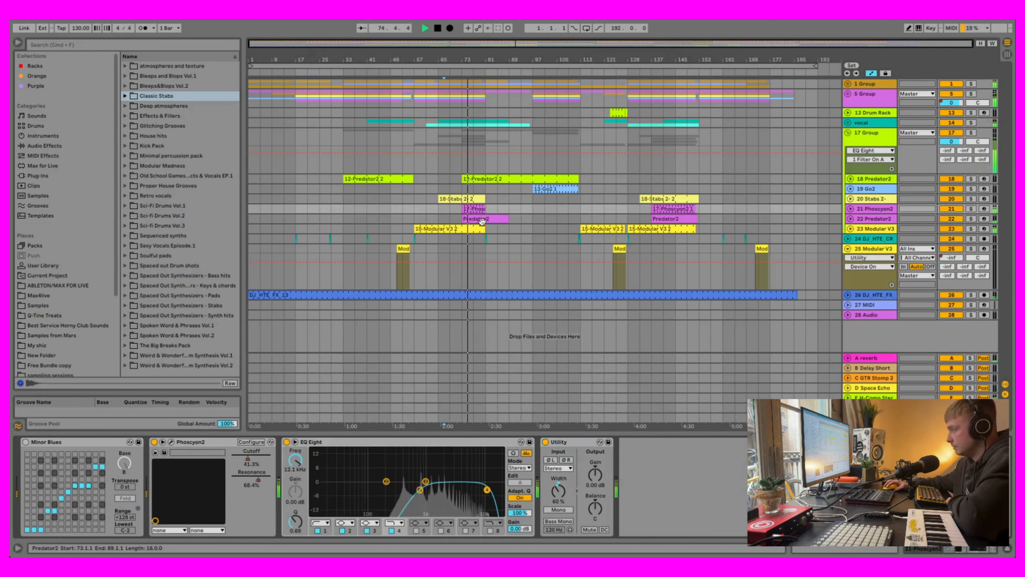
left_click(474, 220)
double_click(473, 209)
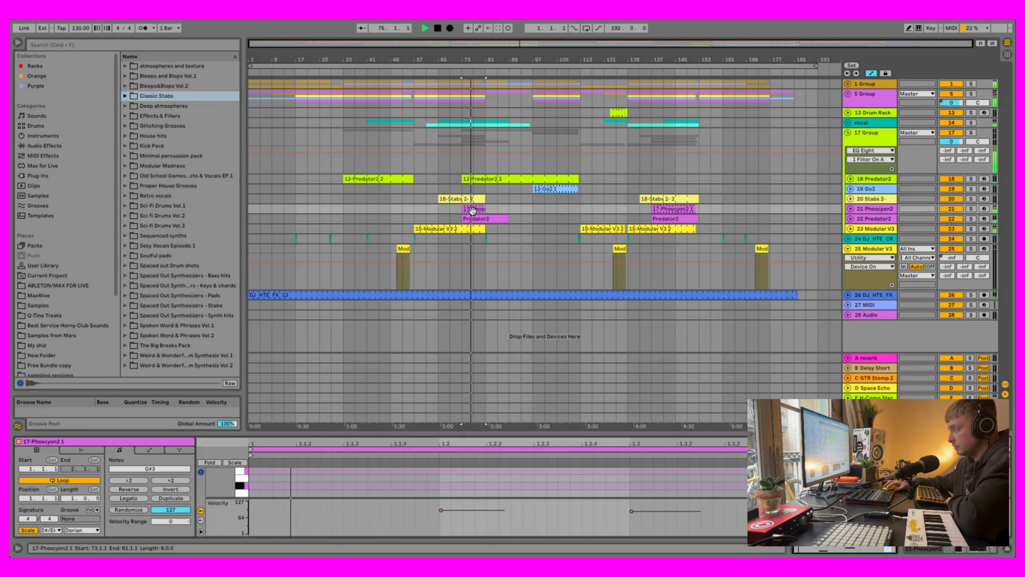
left_click_drag(597, 433, 640, 220)
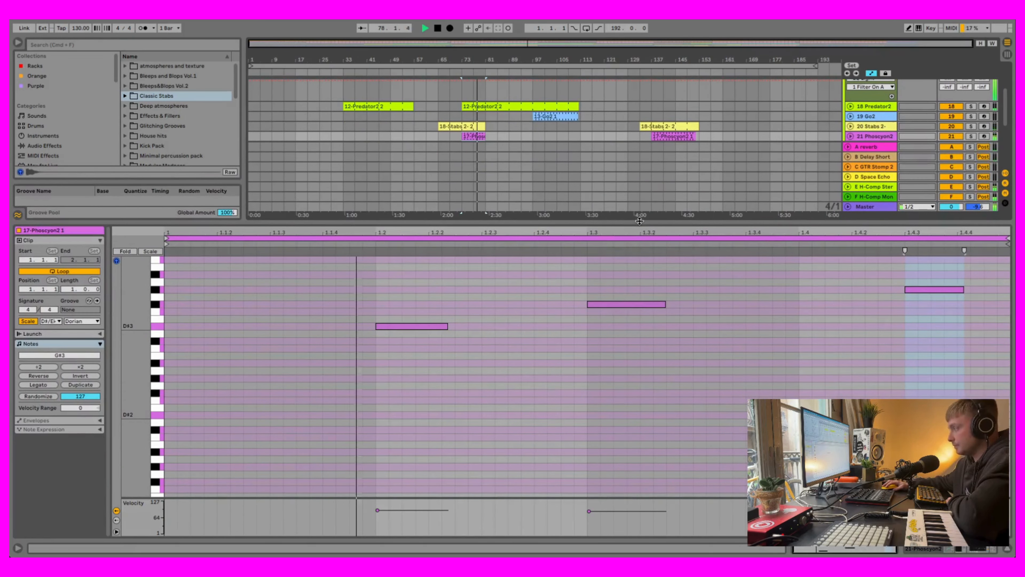
left_click_drag(639, 220, 651, 334)
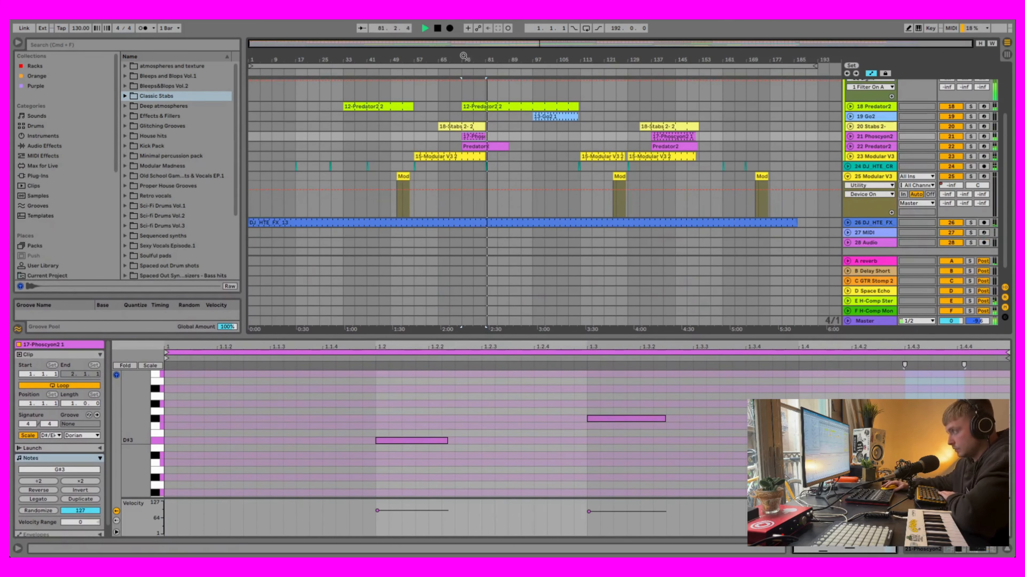
- Stop playback and examine the 17 Group's devices and clip overview, leaving the group unfolded
left_click(437, 30)
left_click(850, 147)
left_click(850, 147)
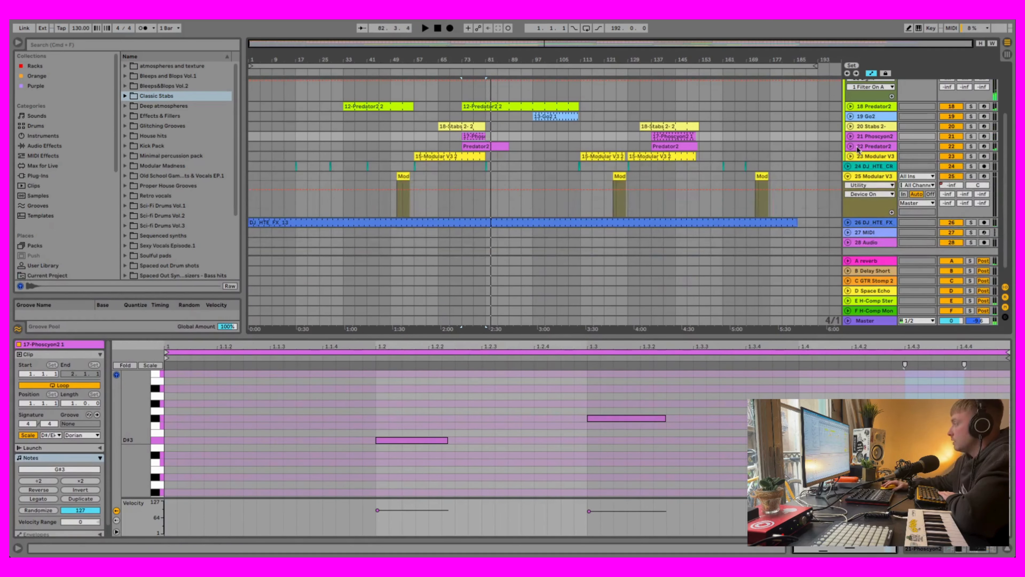
double_click(858, 147)
left_click(855, 150)
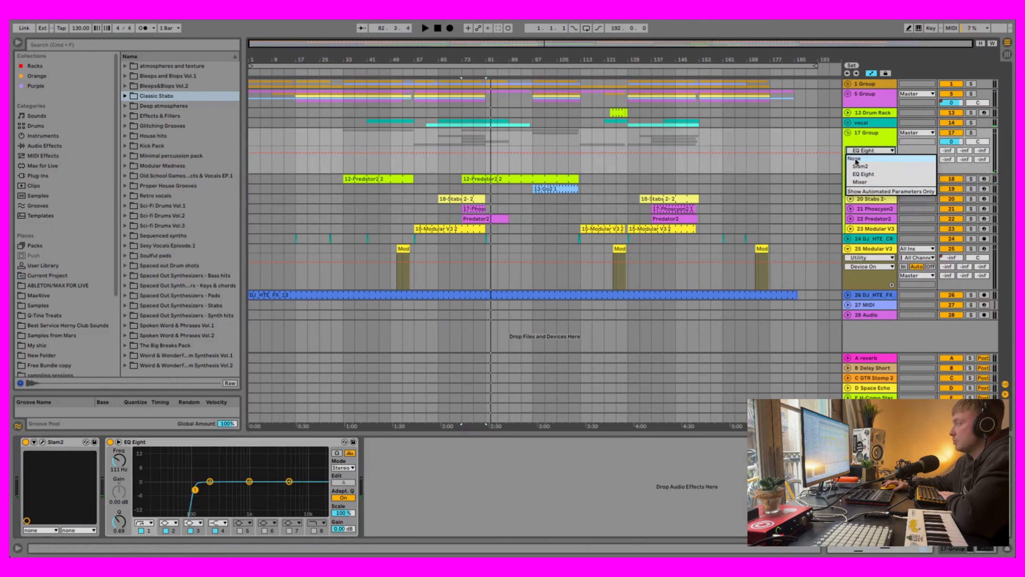
left_click(848, 137)
left_click(848, 133)
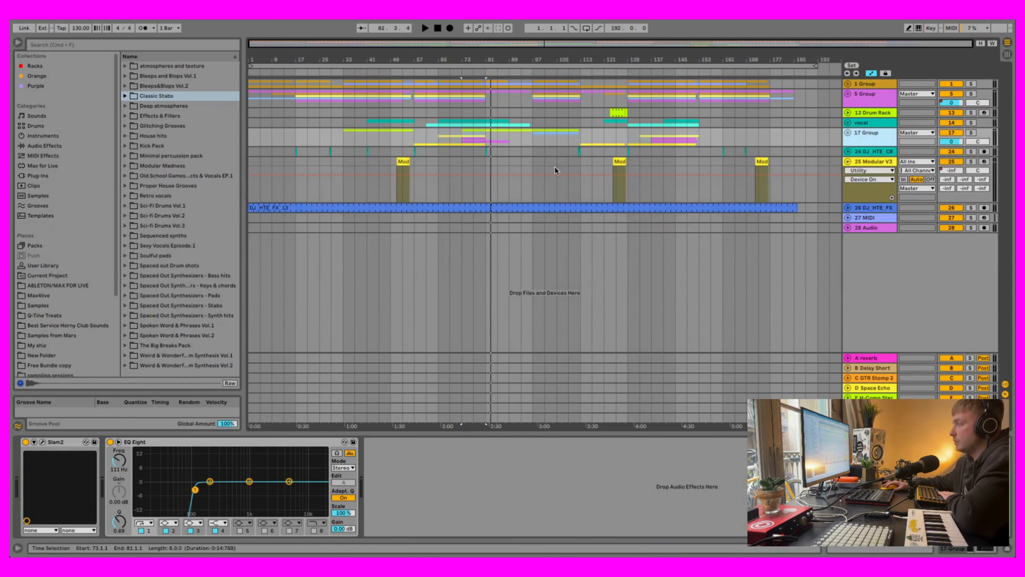
left_click(847, 133)
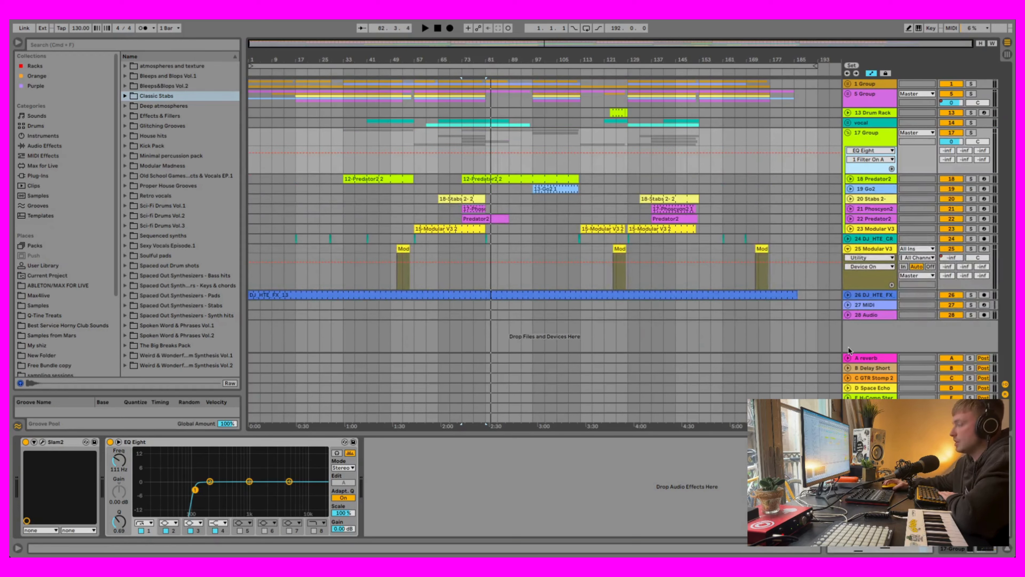
- Show the 19 Go2 track's devices and briefly play the arrangement from bar 81
left_click(491, 191)
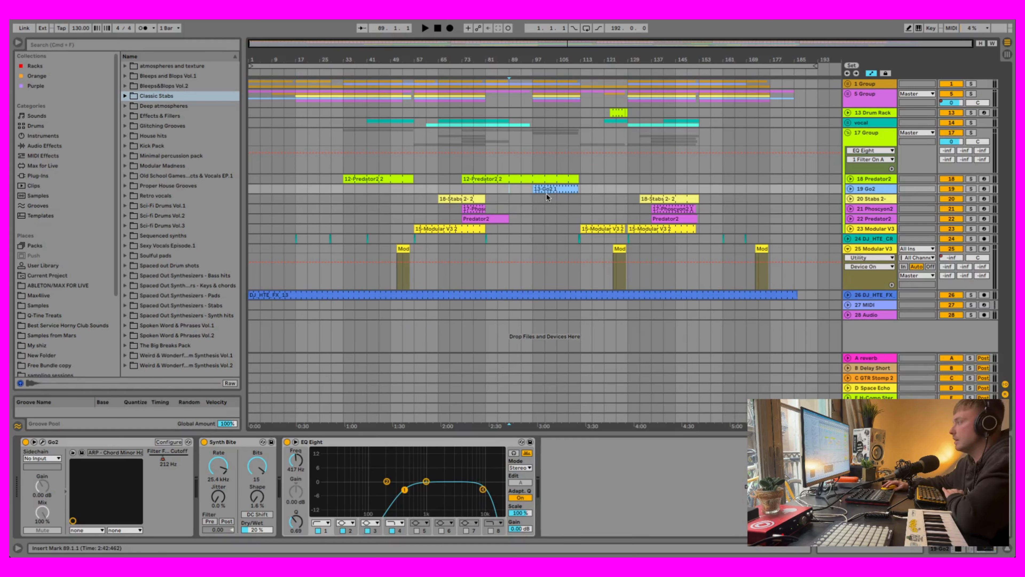
left_click(488, 186)
left_click(424, 27)
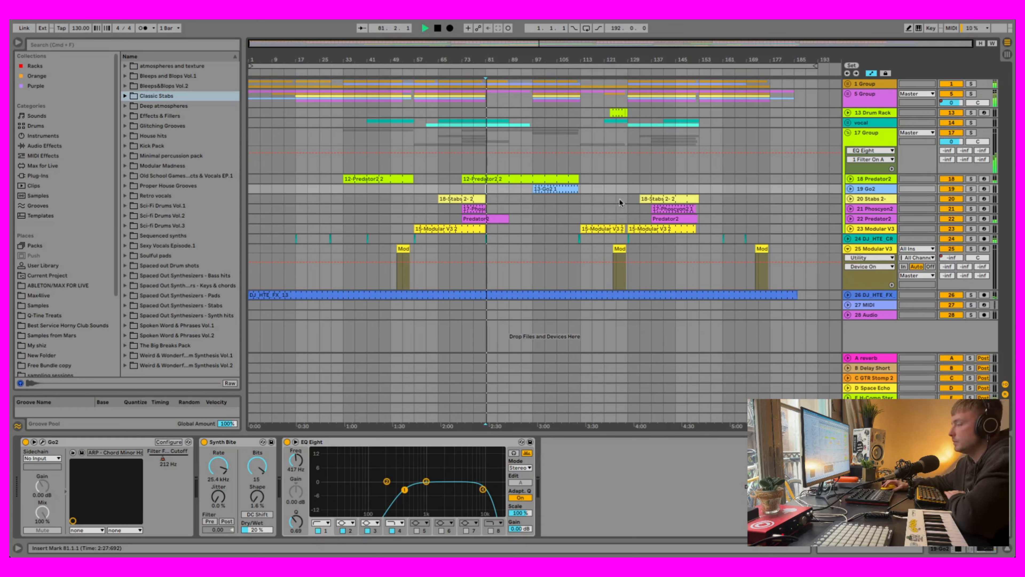
left_click(437, 28)
- Unfold 1 Group to examine the kick notes of the 2 Drum Rack clip at bar 81, and fold the group again
left_click(847, 84)
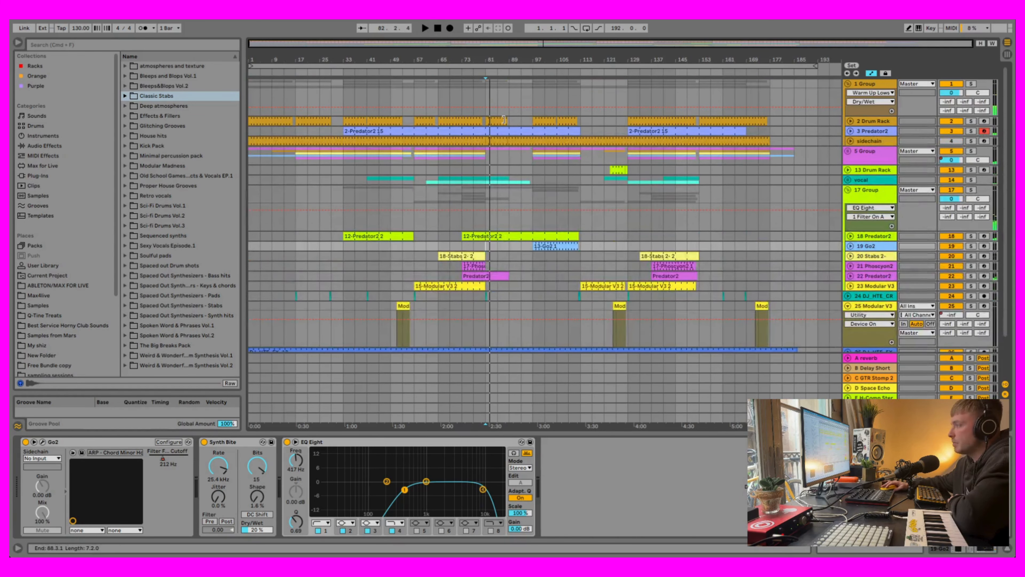
double_click(497, 122)
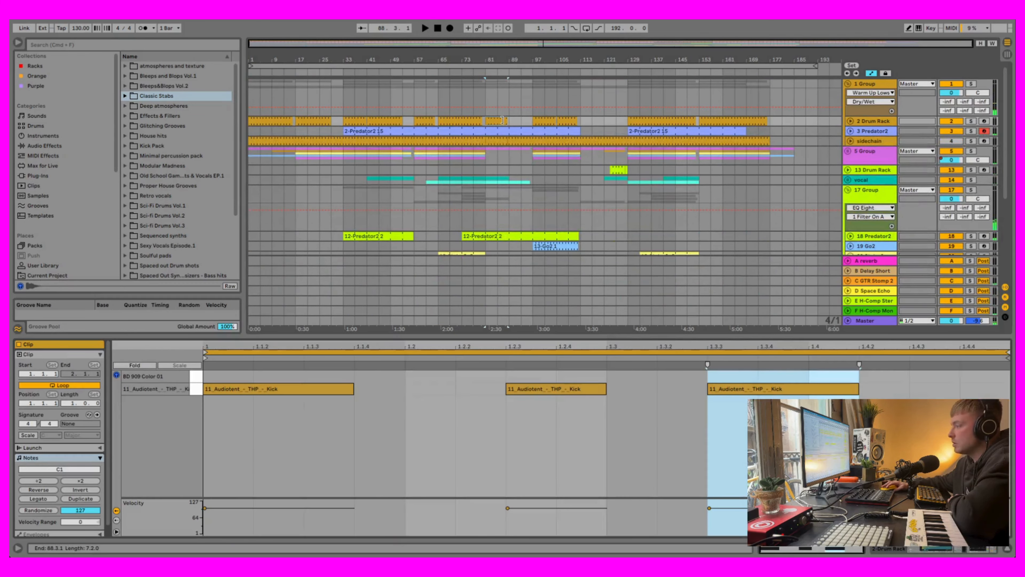
left_click_drag(658, 335, 670, 290)
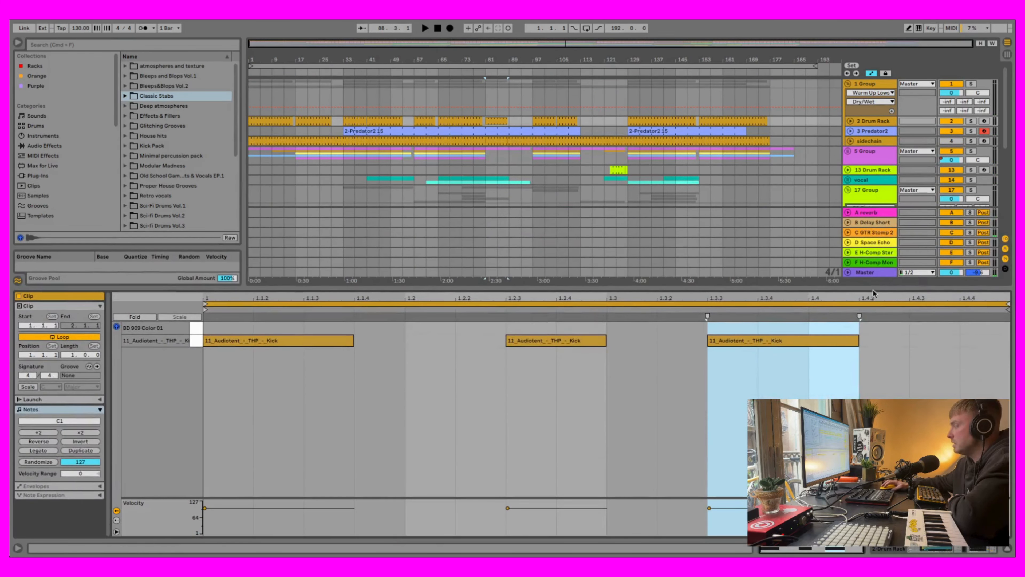
left_click_drag(874, 290, 874, 385)
left_click(847, 84)
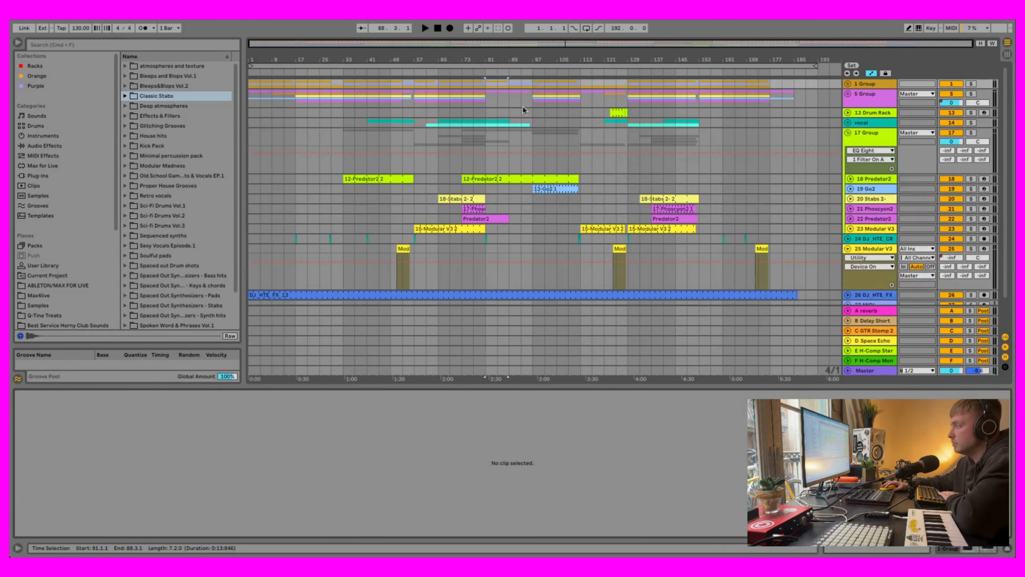
- Play the arrangement from bar 81 again, leaving 5 Group folded
left_click(488, 97)
key("space")
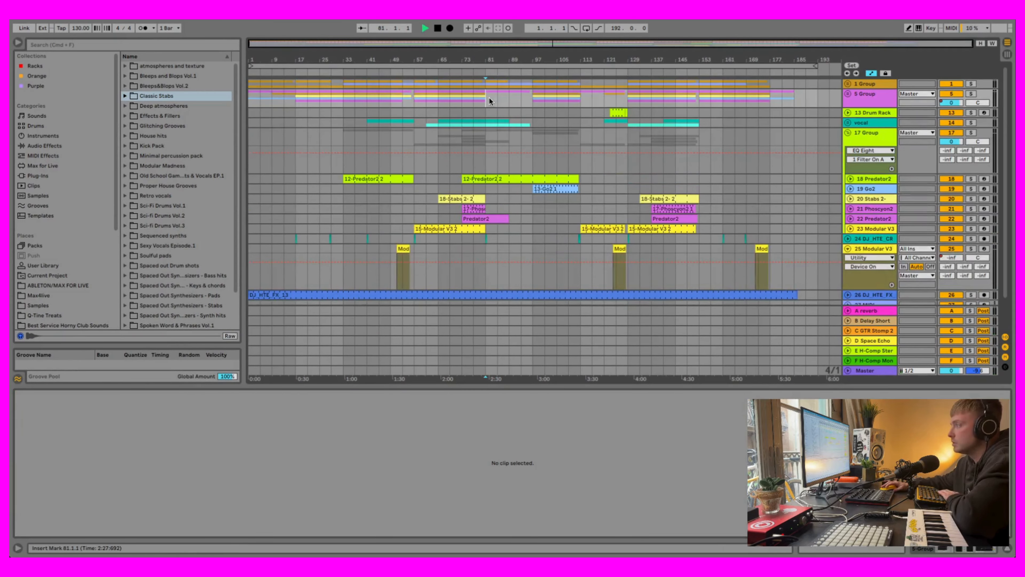
left_click(847, 94)
left_click(847, 94)
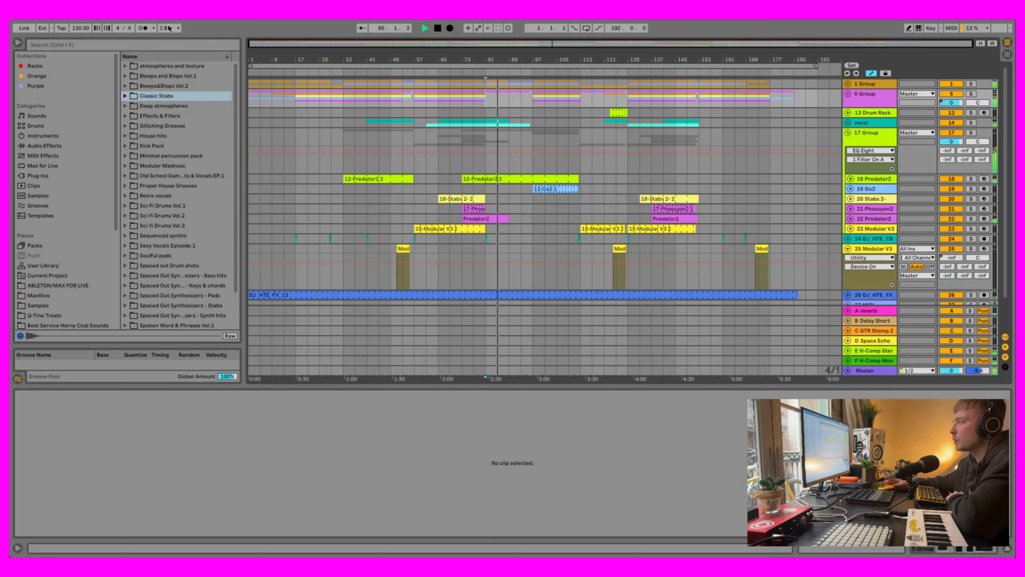
- Examine the C-GTR Stomp 2 send automation on 22 Predator2 during playback, and fold that track and 17 Group
left_click(850, 219)
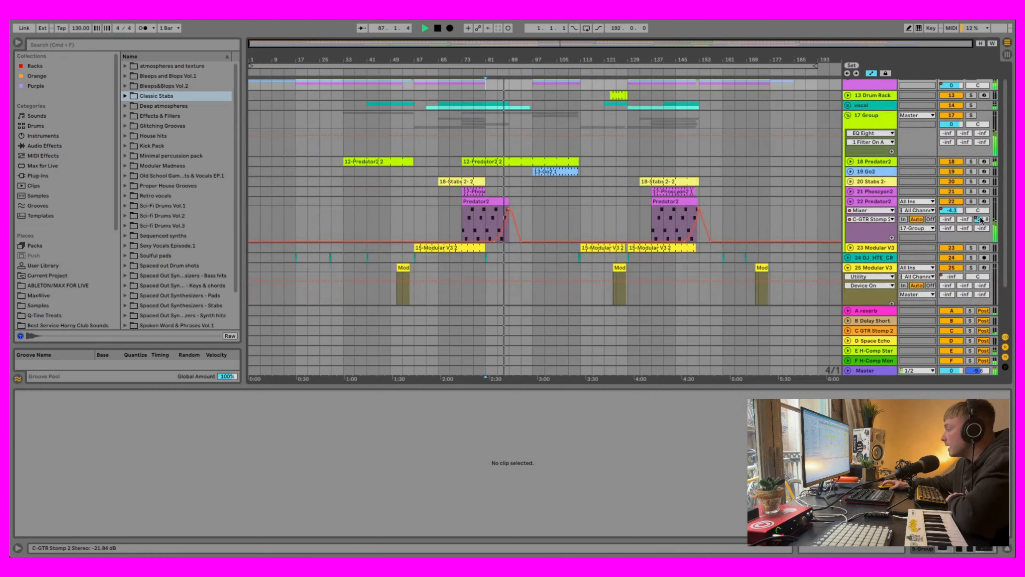
left_click_drag(515, 47, 565, 118)
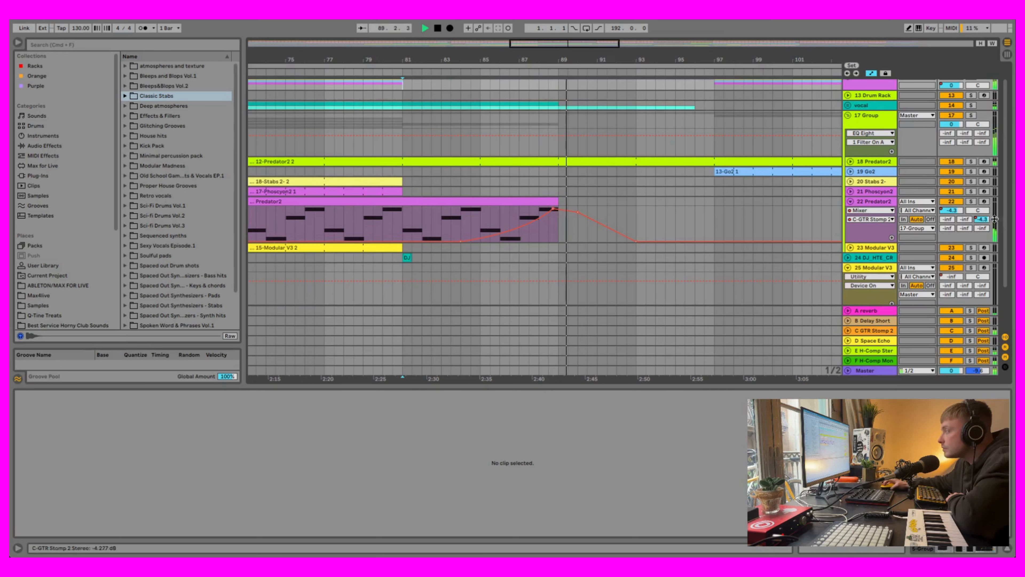
left_click(850, 201)
left_click(848, 115)
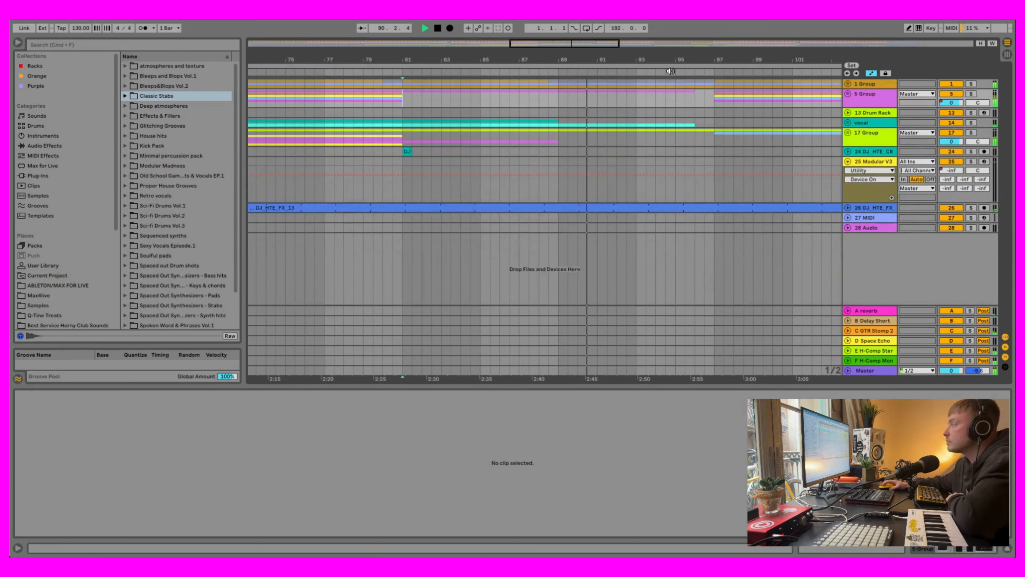
- Unfold 17 Group and open the 13-Go2 1 clip at bar 97 while the arrangement plays
left_click_drag(580, 44, 580, 17)
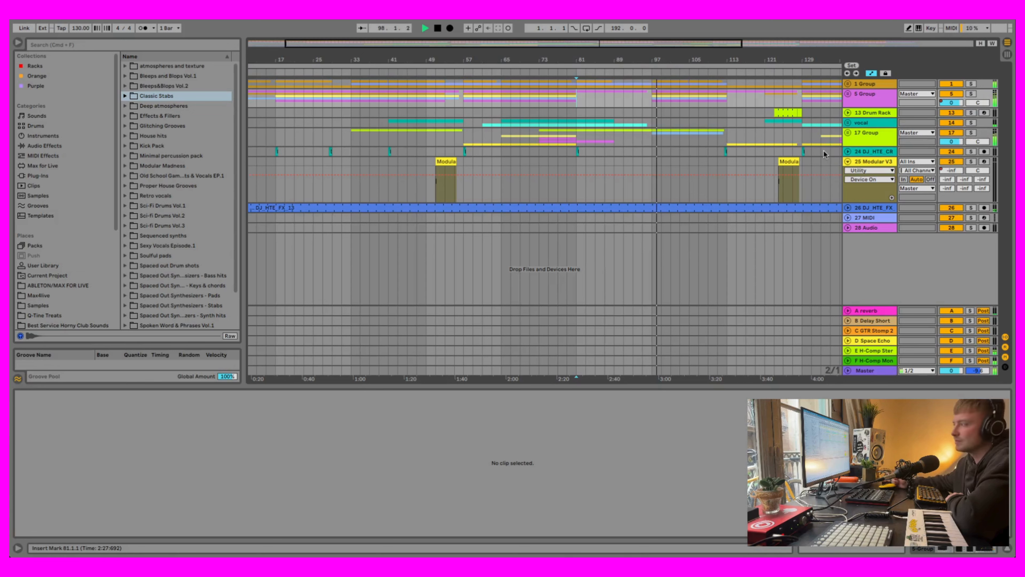
left_click(847, 133)
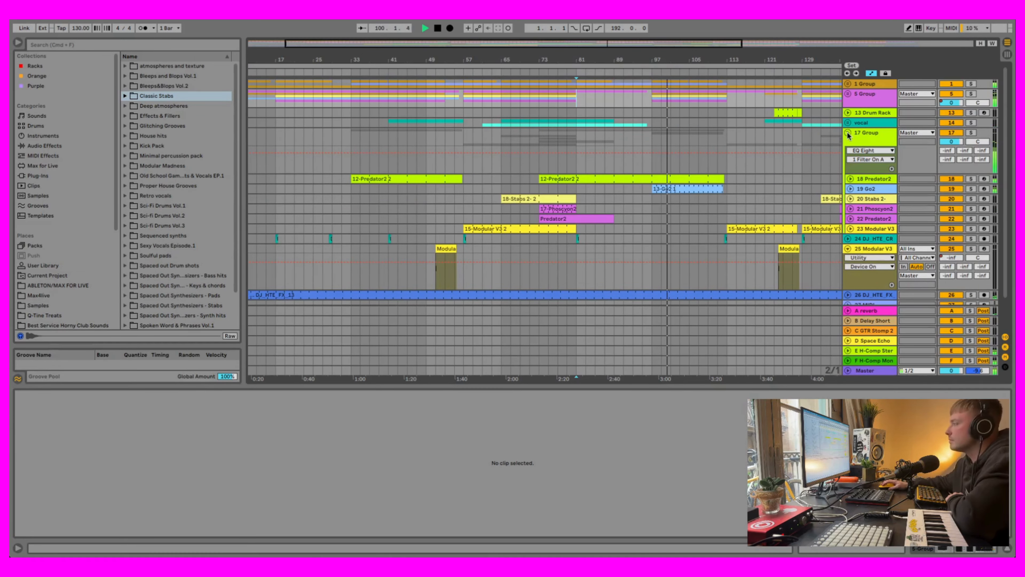
left_click(692, 189)
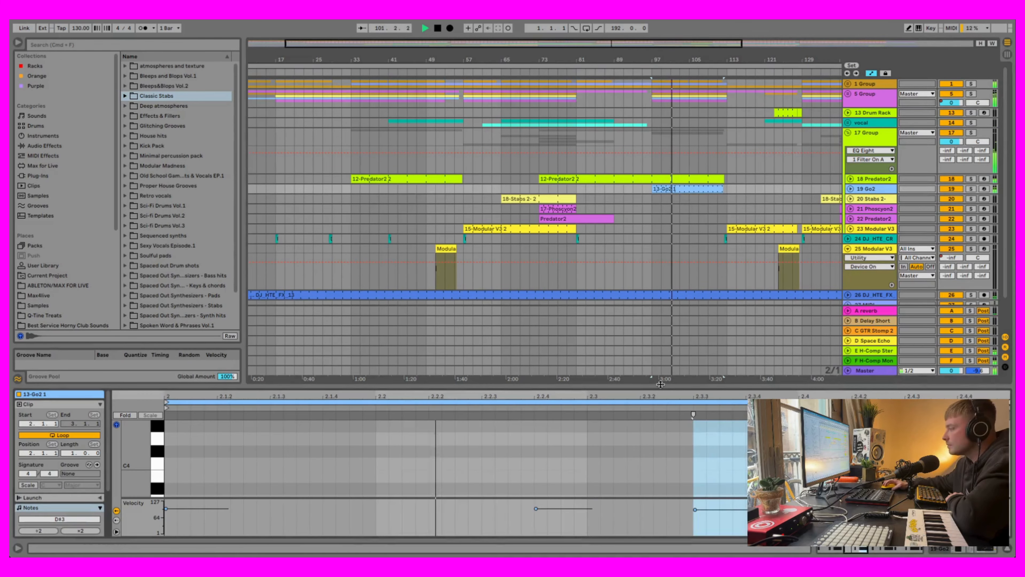
- Enlarge the note editor to examine the notes of the 13-Go2 1 clip, and stop playback
left_click_drag(691, 386, 691, 235)
key("space")
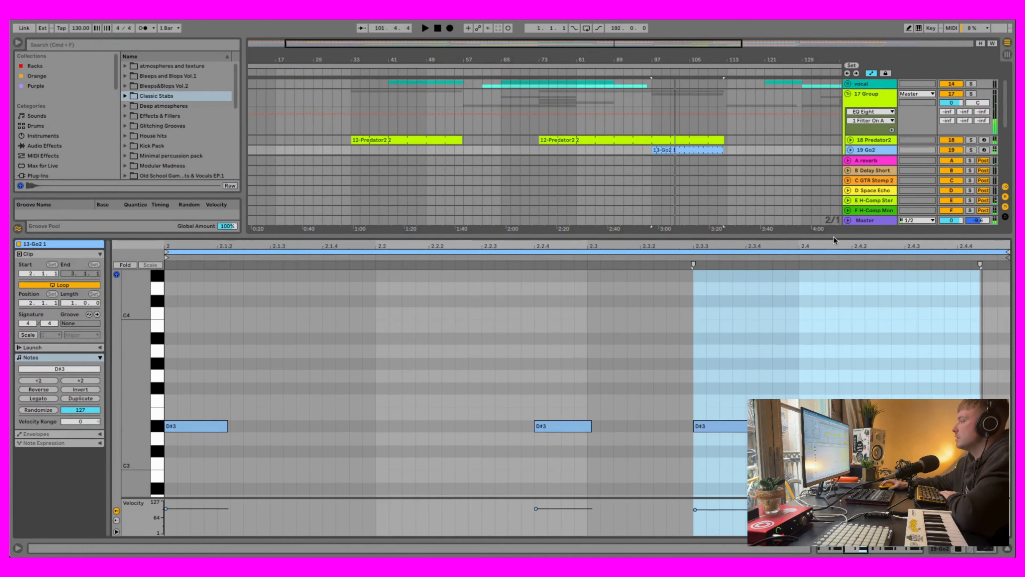
left_click_drag(835, 236, 839, 299)
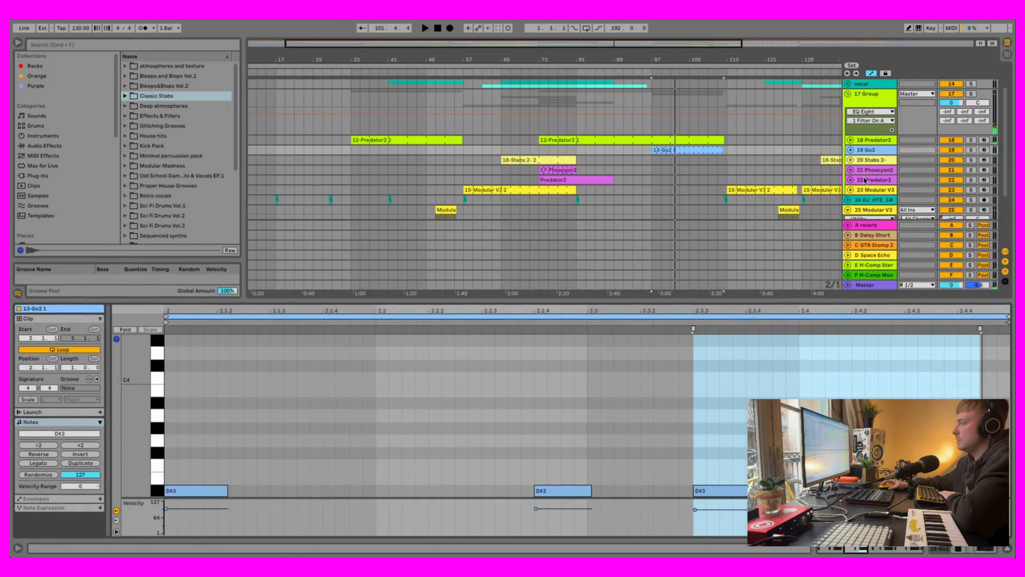
- Open the Go2 synth window from the device chain of 19 Go2 and place it clear of the arrangement clips
left_click(862, 150)
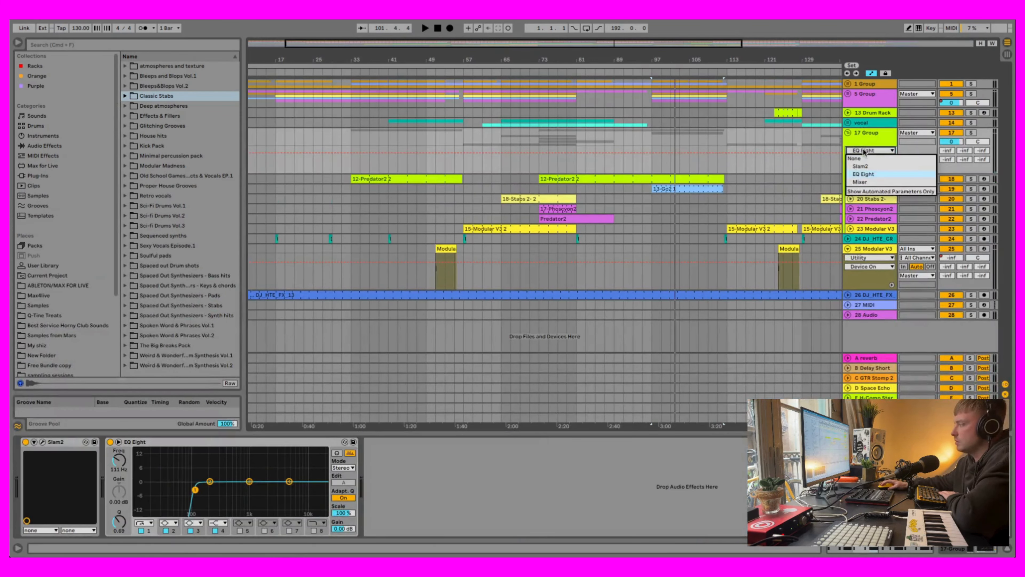
left_click(848, 133)
left_click(847, 133)
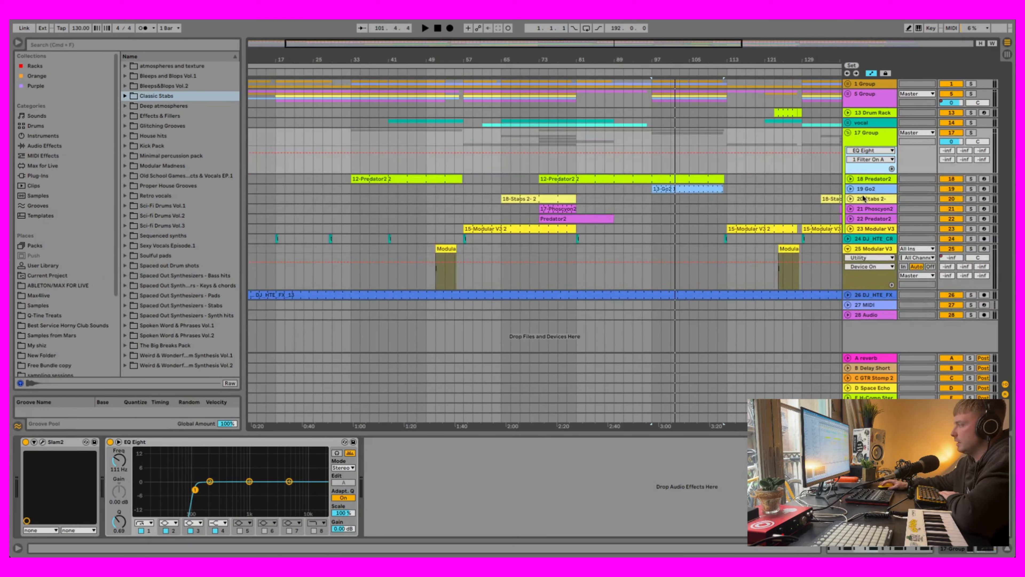
left_click(868, 188)
left_click(43, 442)
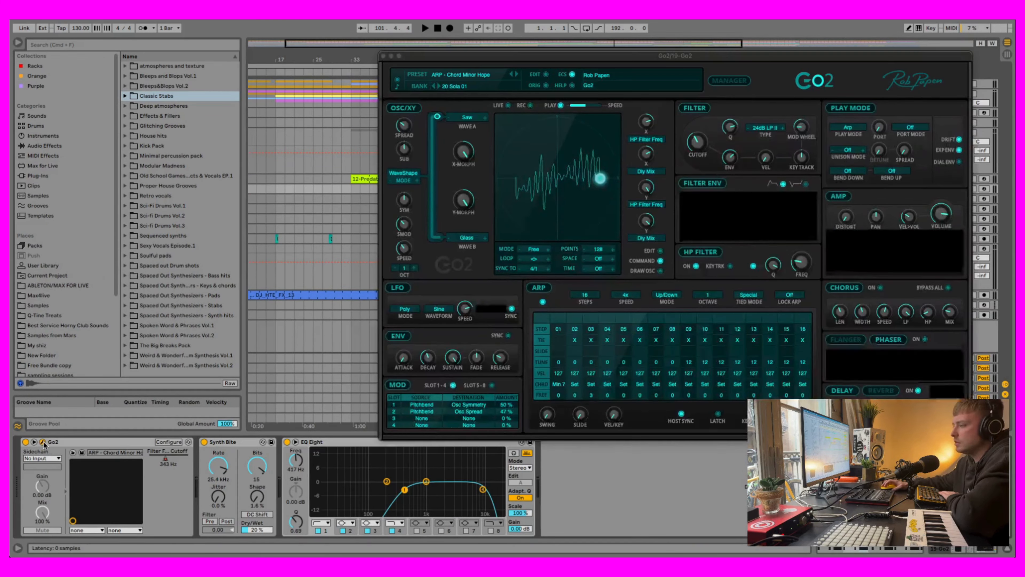
left_click_drag(589, 55, 692, 255)
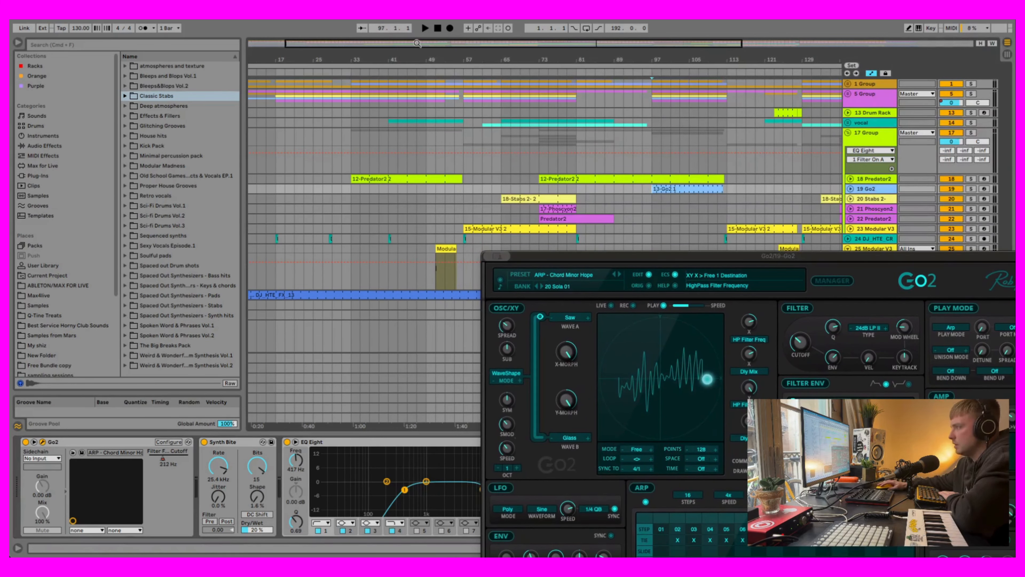
- Play the 13-Go2 1 clip from bar 97 while examining the Go2 arpeggiator, and close the synth window
double_click(697, 191)
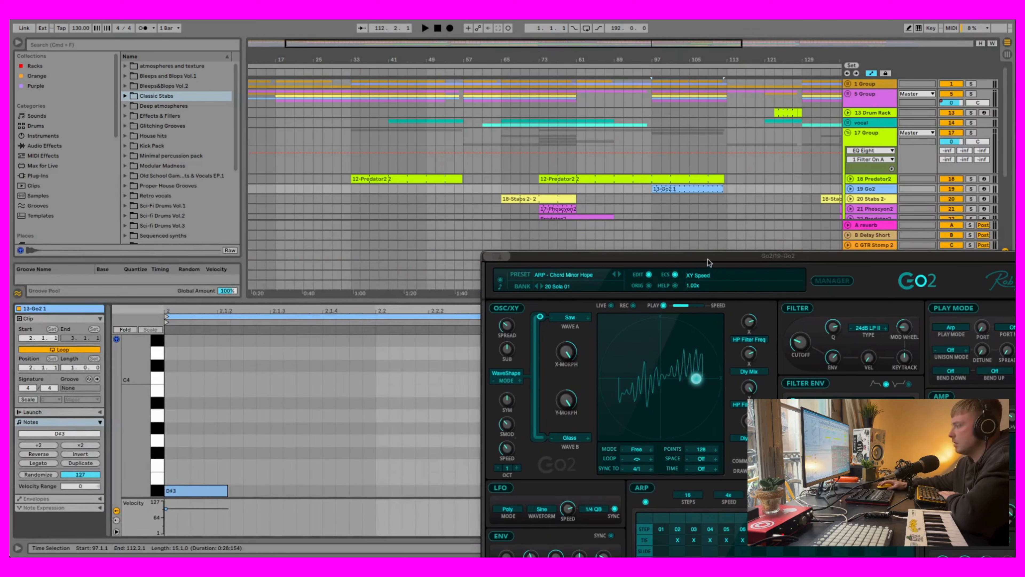
left_click_drag(709, 259, 527, 207)
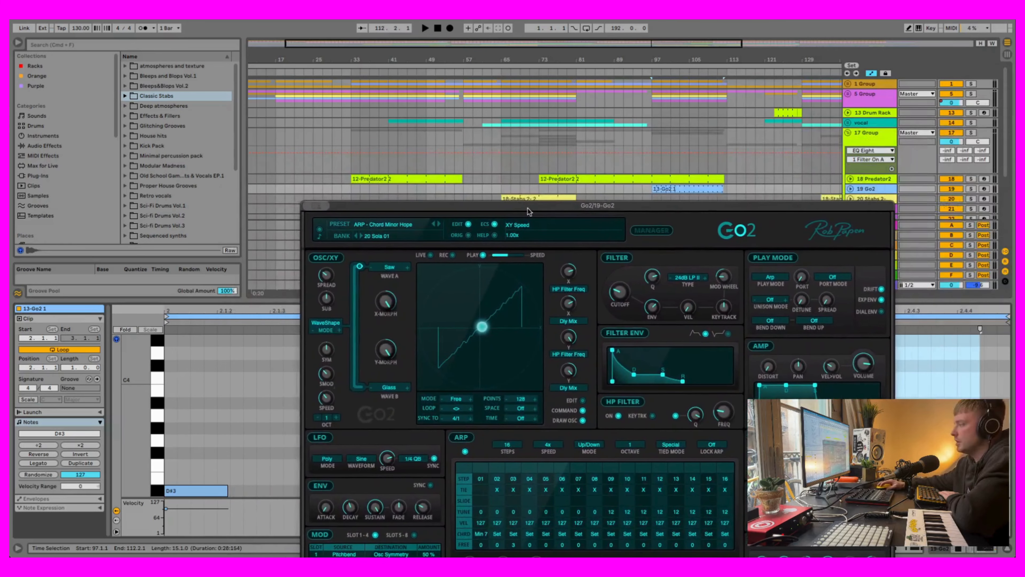
left_click(427, 29)
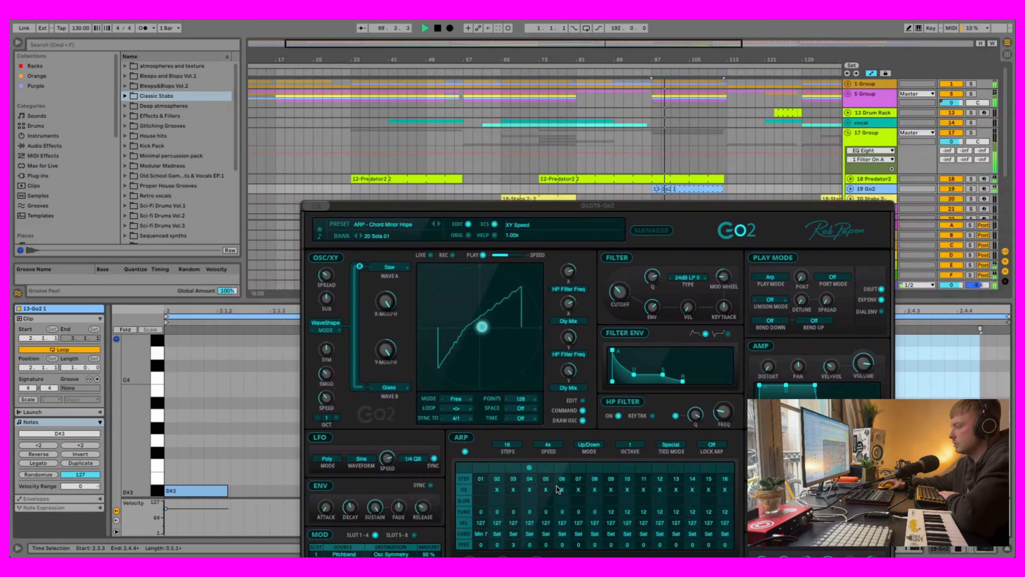
left_click(310, 205)
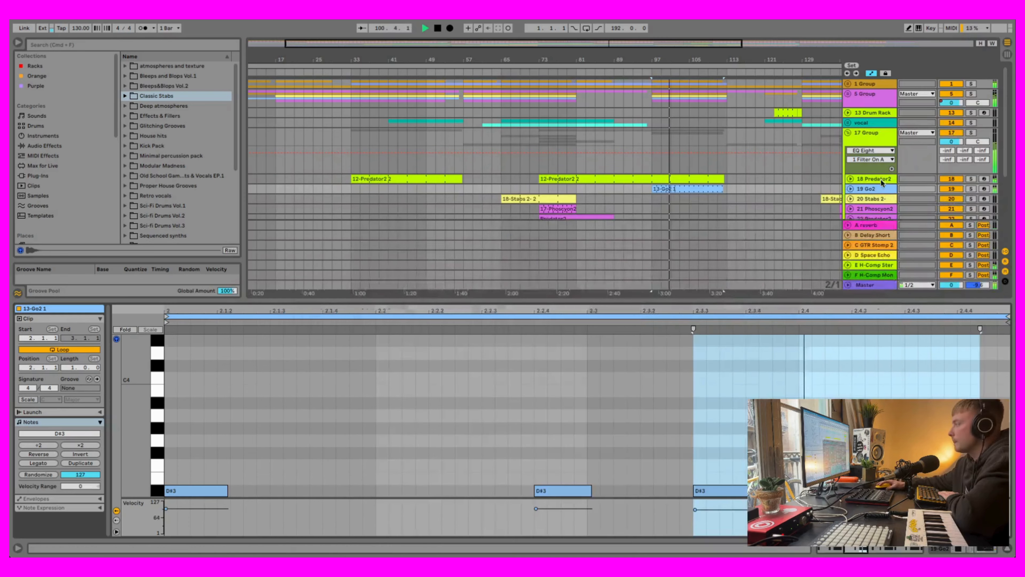
- Stop playback and examine the Synth Bite and EQ Eight effects on 19 Go2
double_click(881, 188)
left_click(879, 179)
left_click(917, 189)
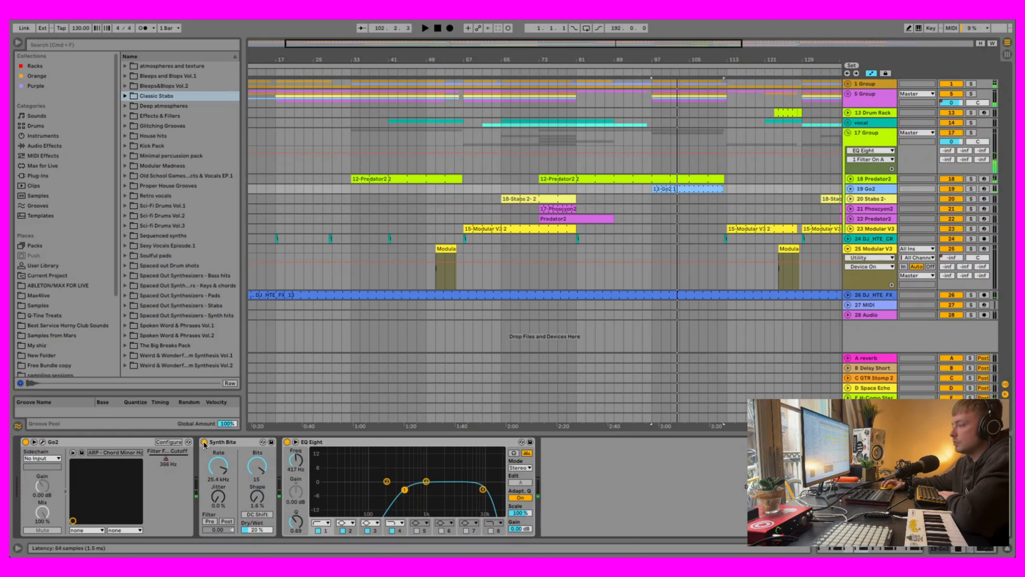
- Widen the browser and show its Plug-Ins category
left_click_drag(243, 335, 268, 336)
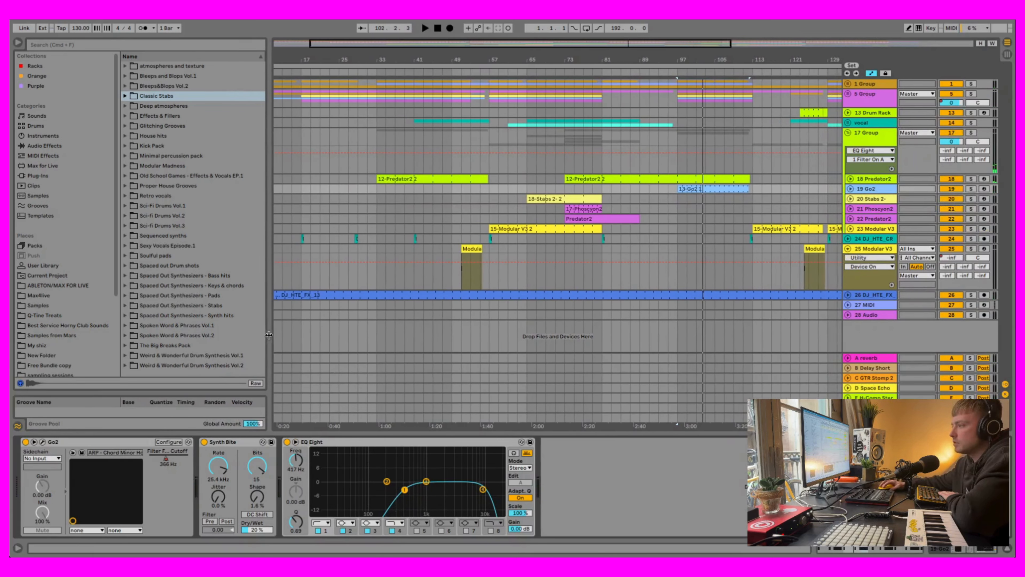
left_click(121, 215)
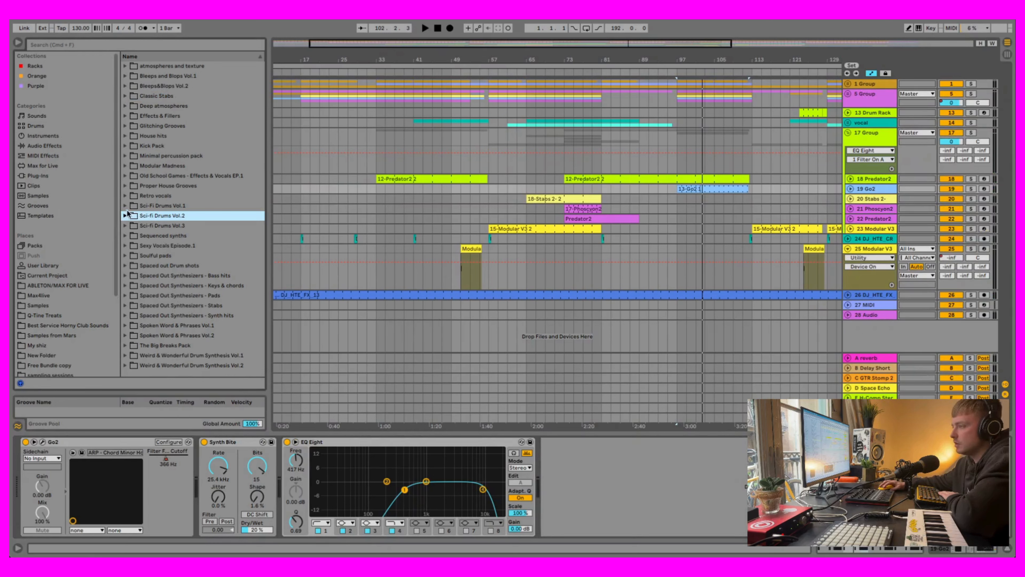
left_click(60, 176)
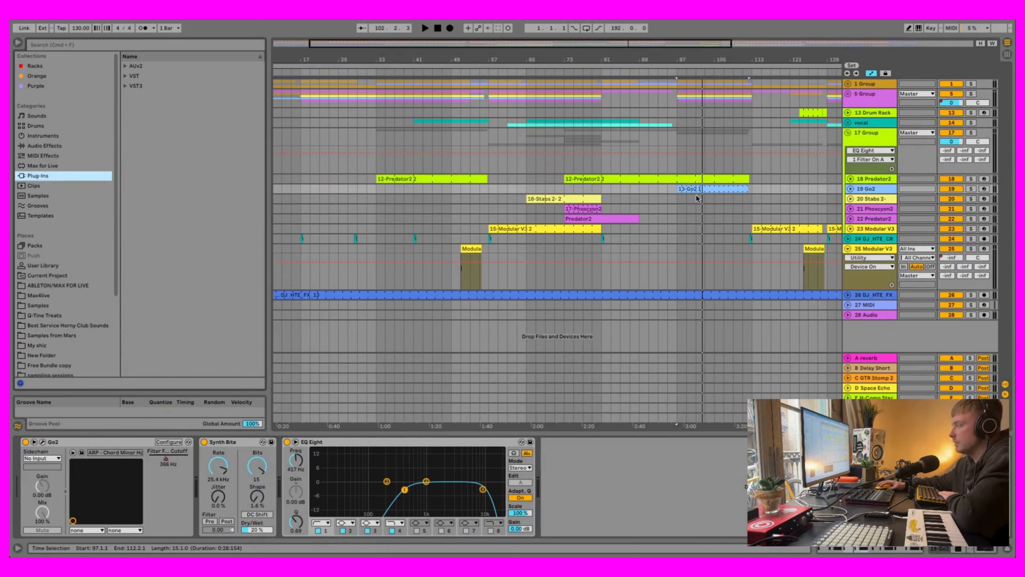
- Play the arrangement from bar 103 and unfold 19 Go2 to show its C-GTR Stomp 2 send automation
left_click(680, 189)
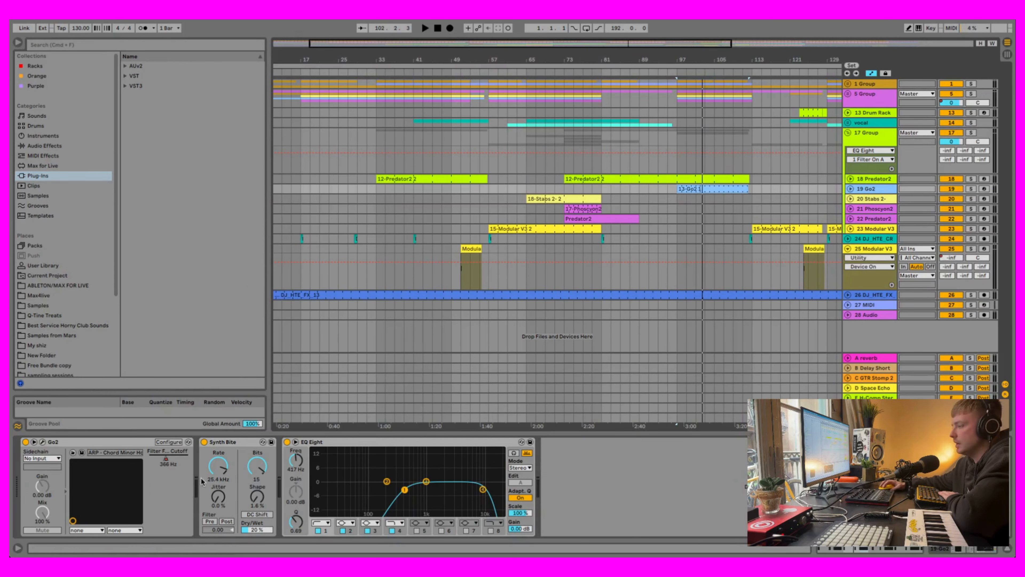
left_click(705, 199)
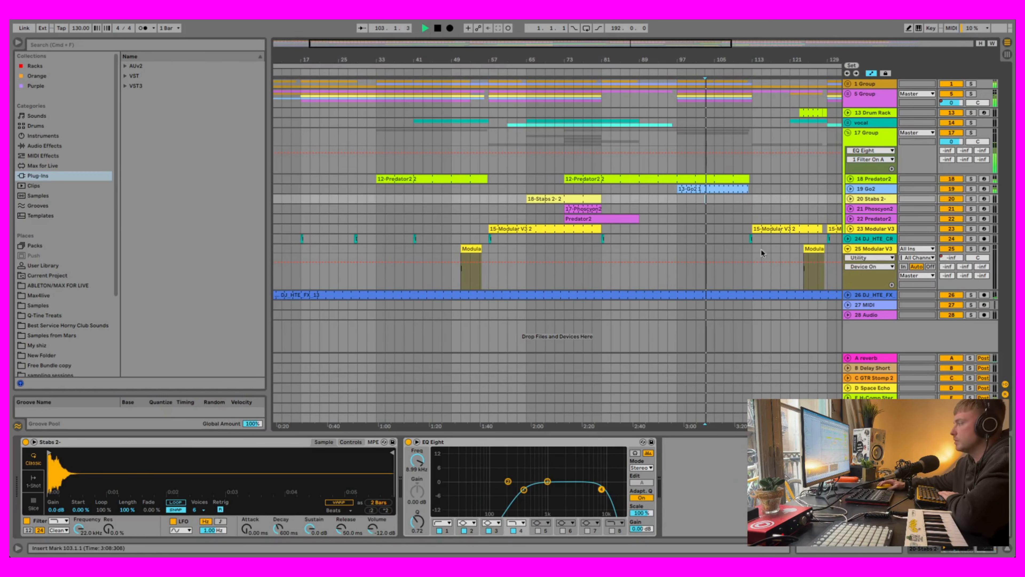
left_click(850, 189)
left_click(847, 134)
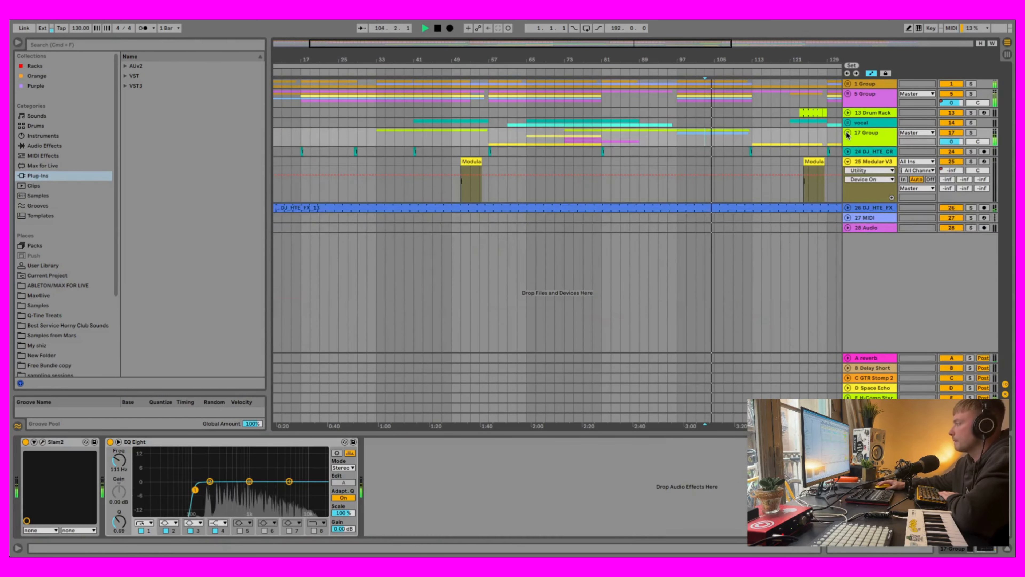
left_click(848, 133)
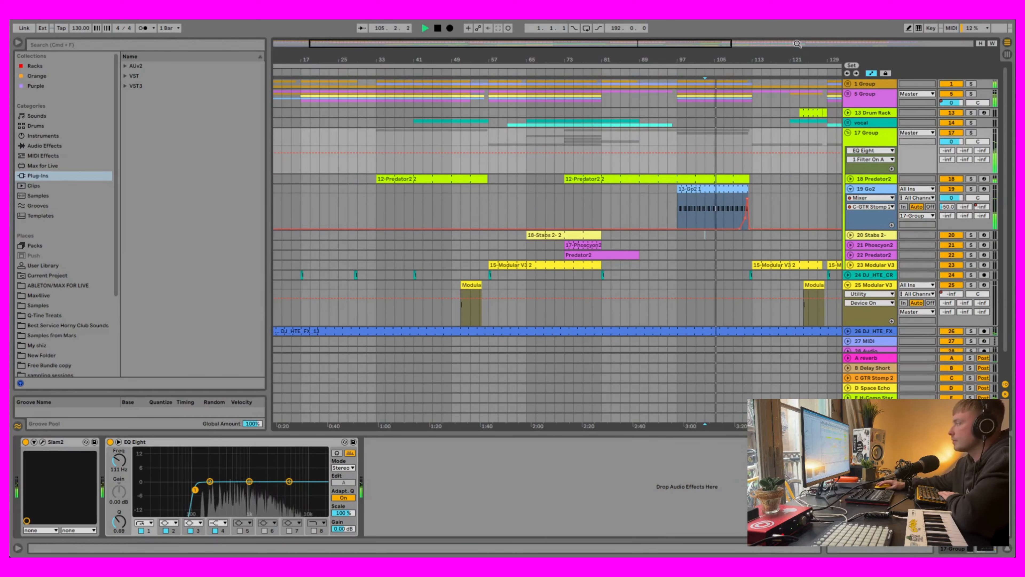
- Examine the C-GTR Stomp 2 send automation at the end of the 13-Go2 1 clip near bar 112, and stop playback
left_click_drag(797, 43, 715, 64)
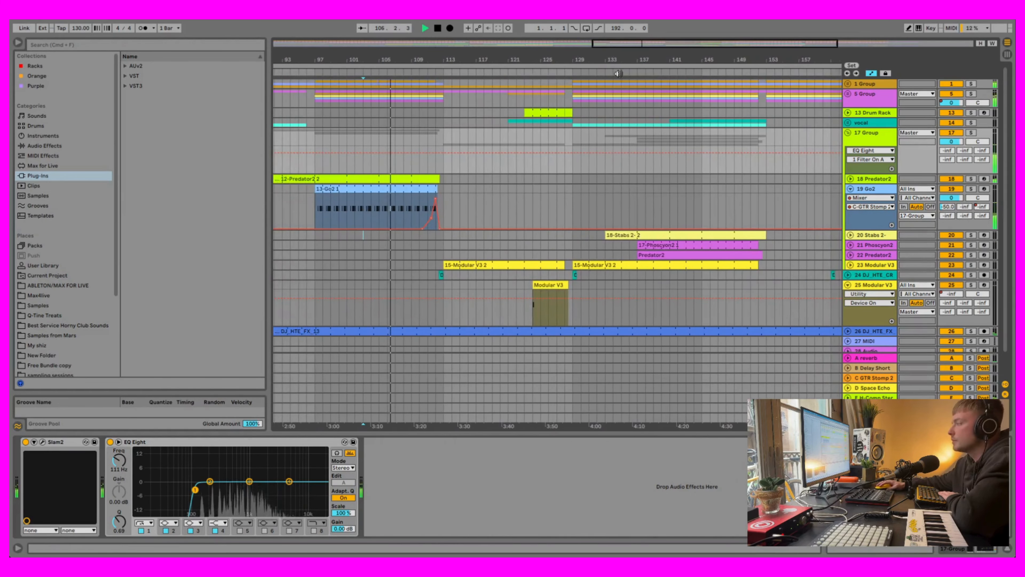
left_click_drag(618, 61, 607, 53)
left_click(981, 207)
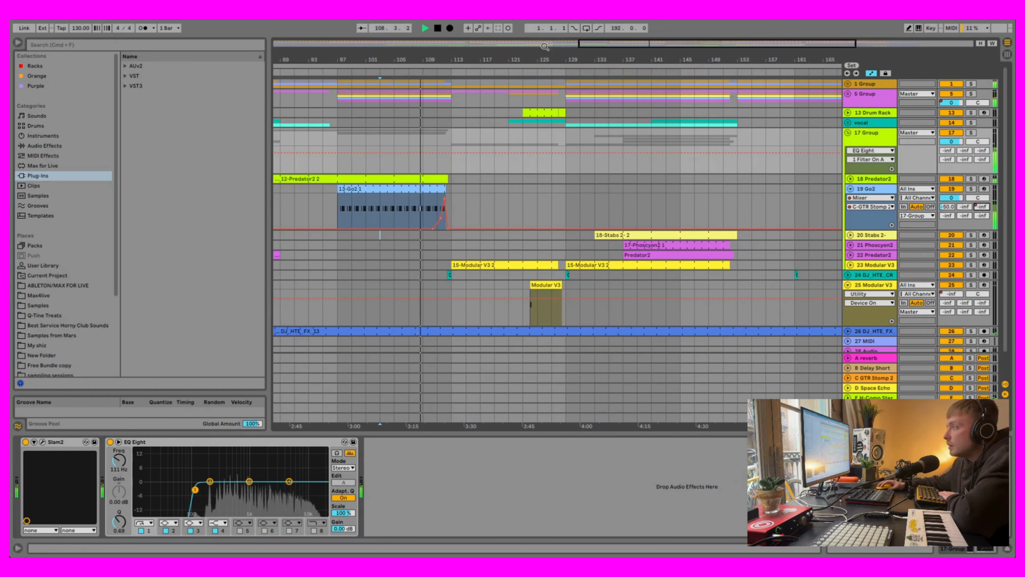
left_click_drag(545, 47, 612, 189)
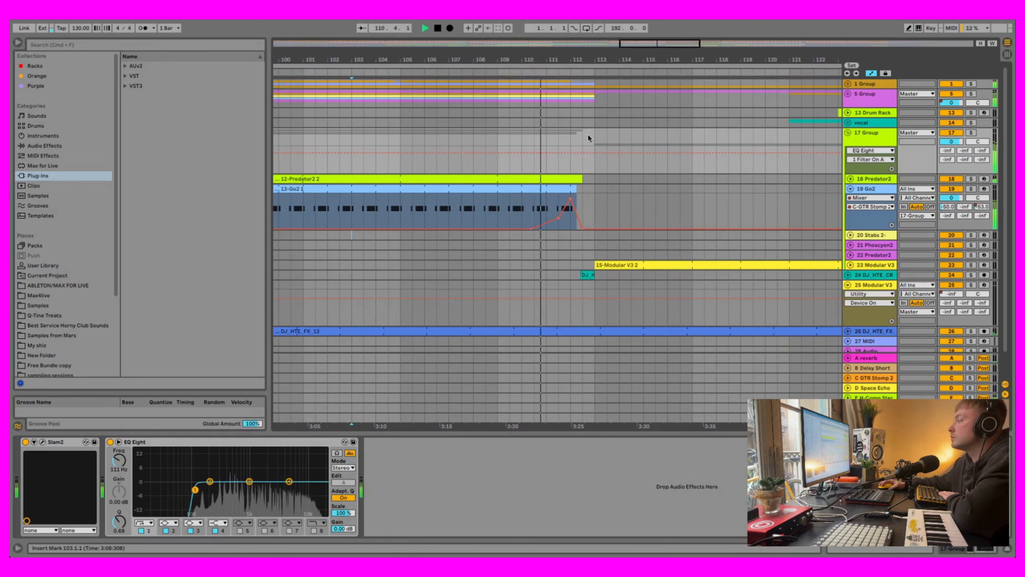
left_click_drag(658, 44, 658, 214)
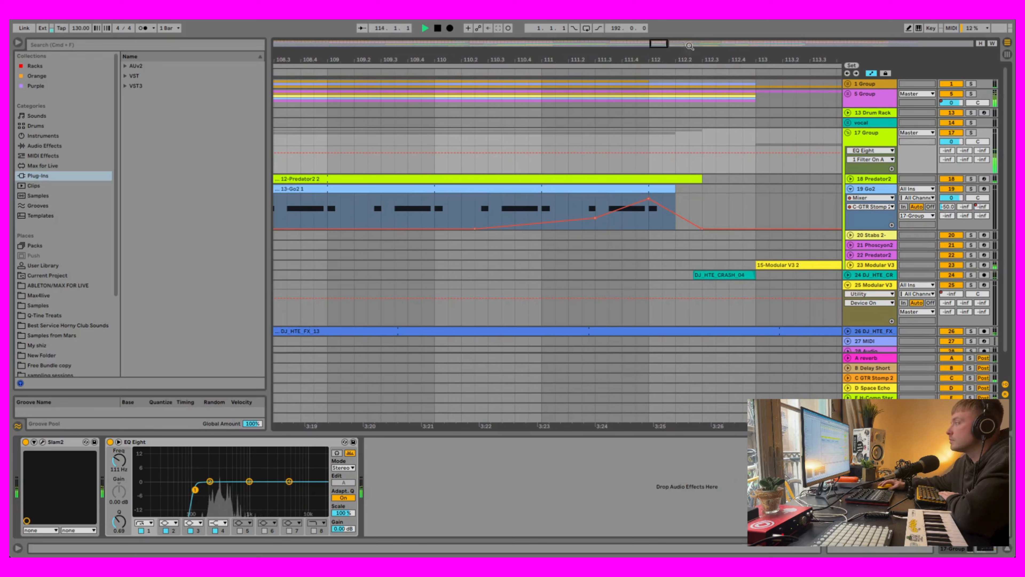
left_click_drag(660, 43, 659, 3)
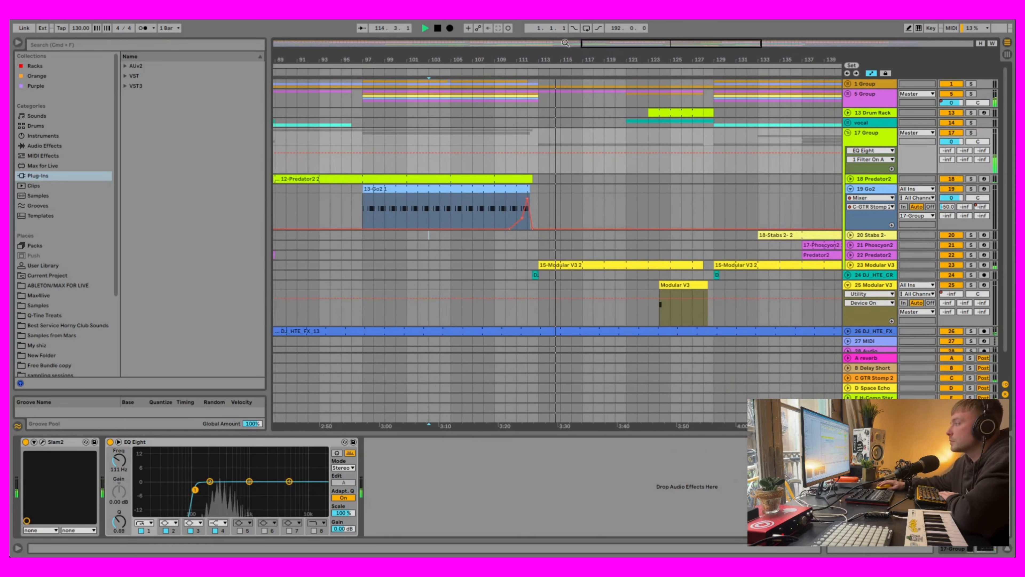
left_click(437, 28)
left_click_drag(663, 43, 641, 145)
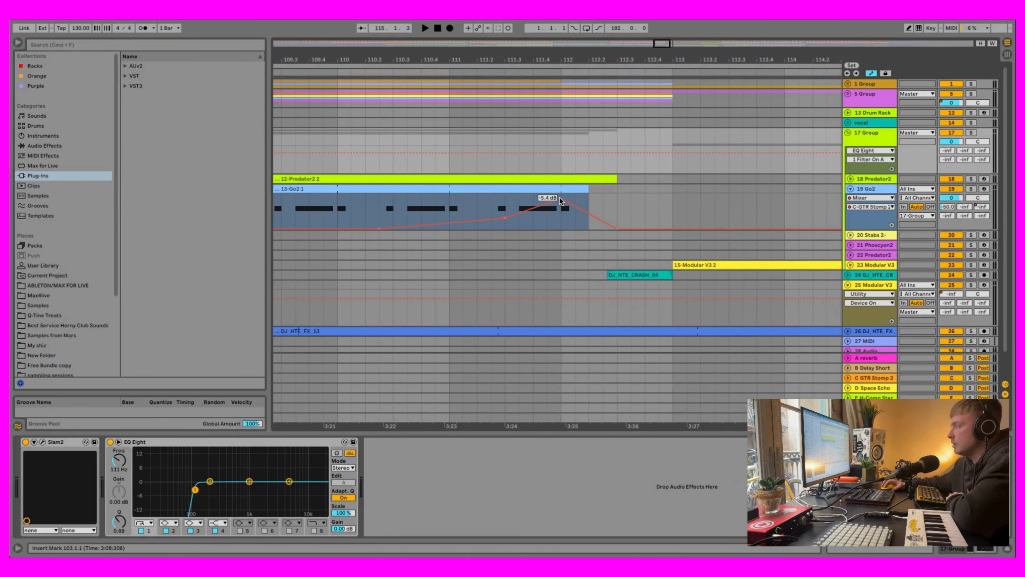
left_click_drag(664, 44, 664, 4)
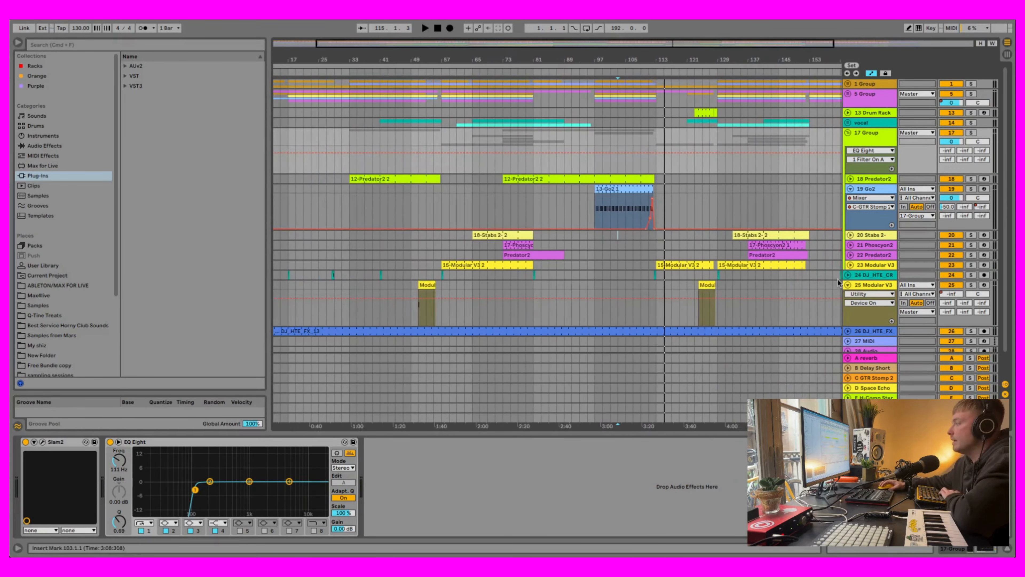
- Fold 19 Go2 and show the device chain of 23 Modular V3
left_click(872, 265)
left_click(850, 188)
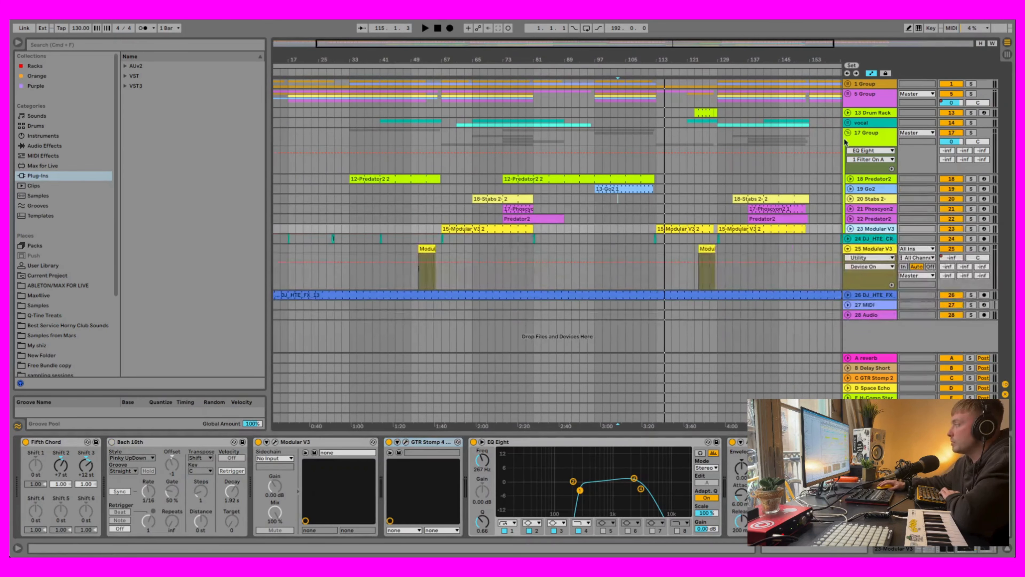
left_click(850, 133)
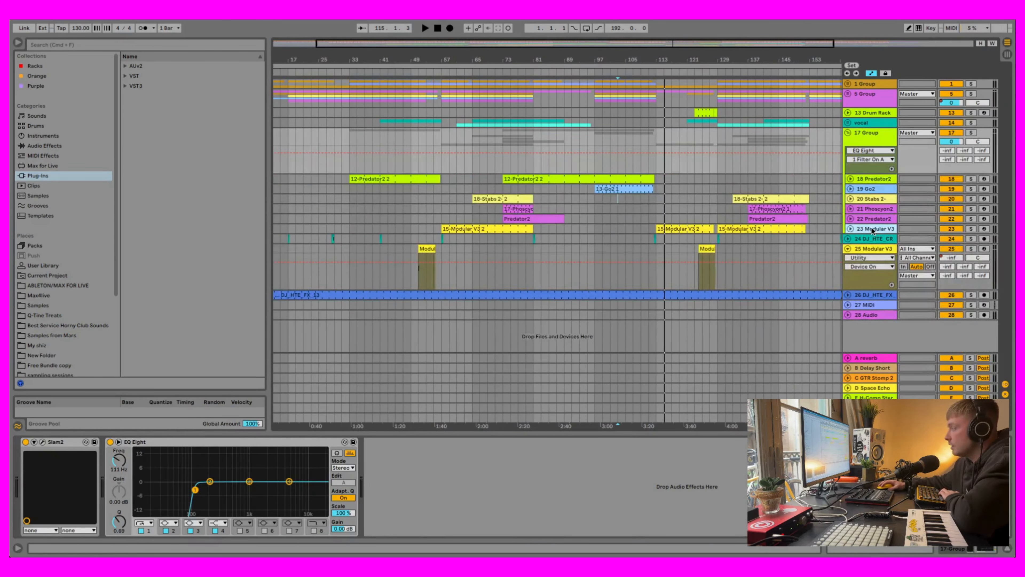
left_click(873, 230)
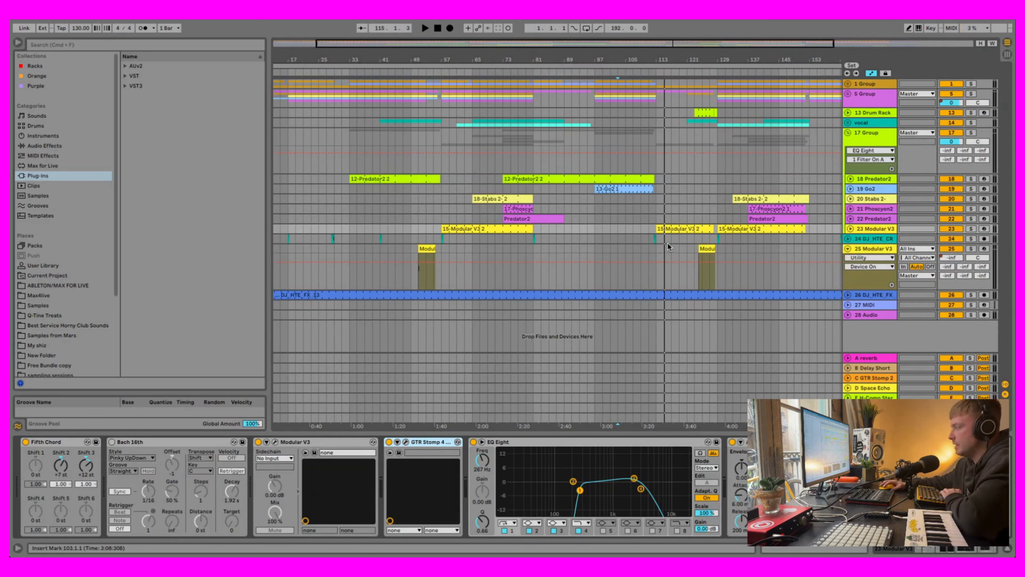
- Play the arrangement from bar 109, leading into the 15-Modular V3 2 clip
left_click(633, 228)
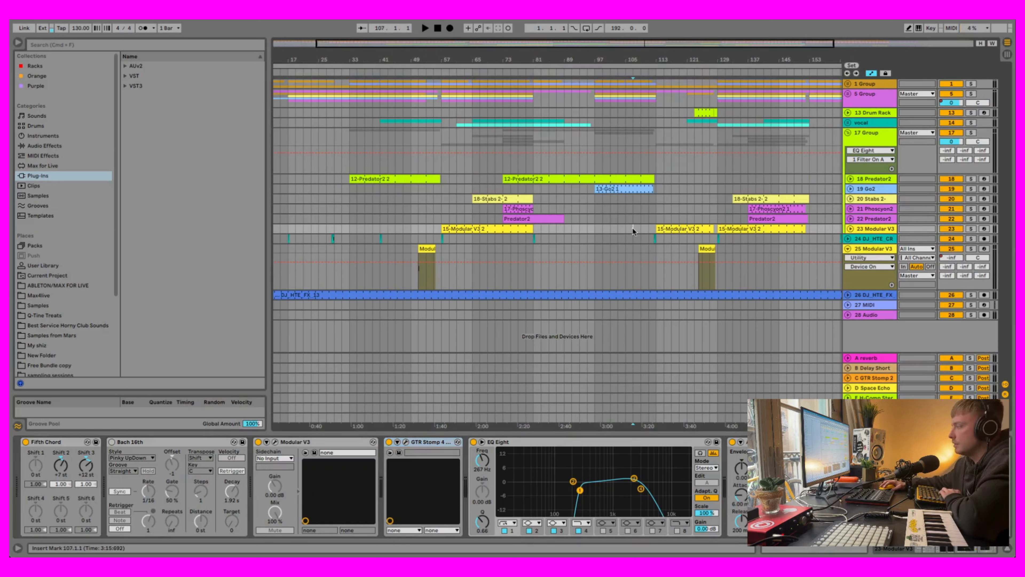
left_click(423, 28)
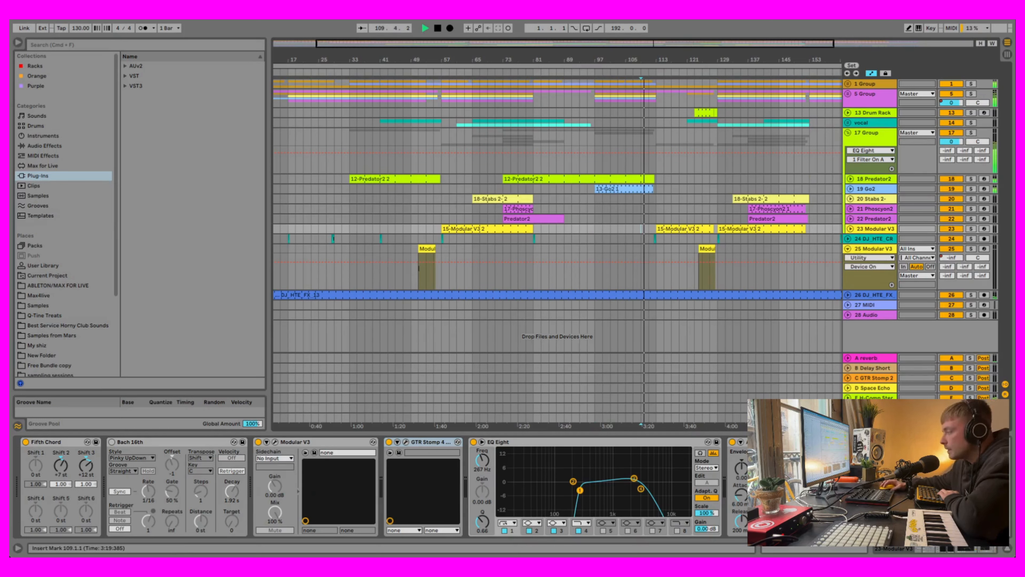
key("space")
key("space")
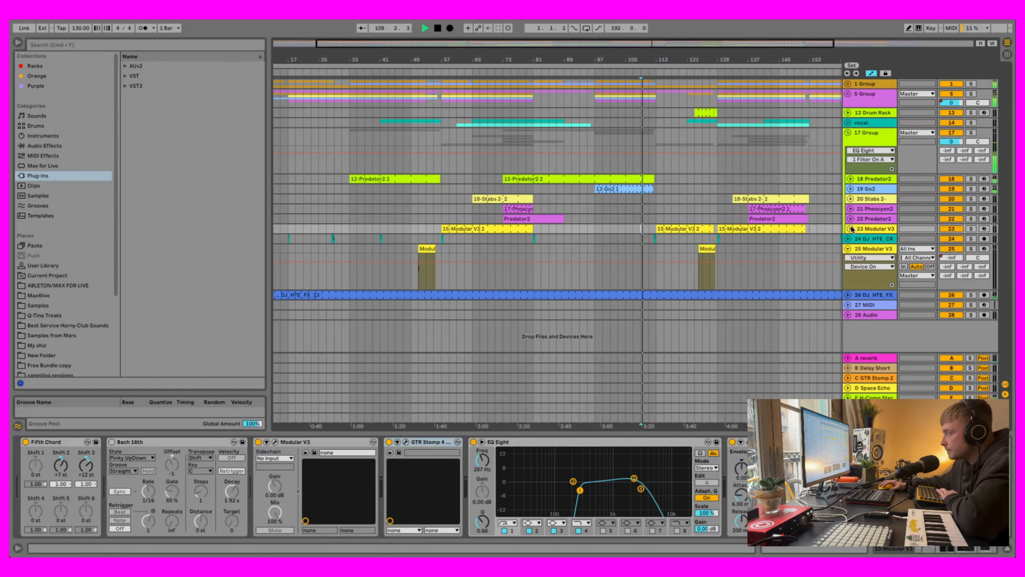
- Unfold 23 Modular V3 and examine its Auto Filter Frequency automation around bars 109 to 129 during playback
left_click(850, 229)
left_click(781, 480)
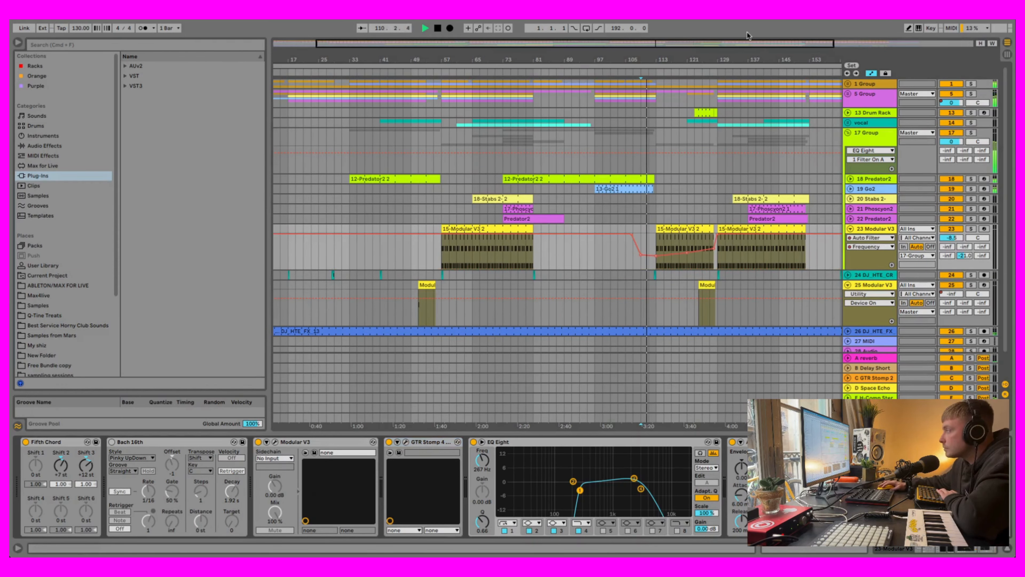
left_click_drag(703, 59, 703, 105)
left_click_drag(725, 45, 722, 46)
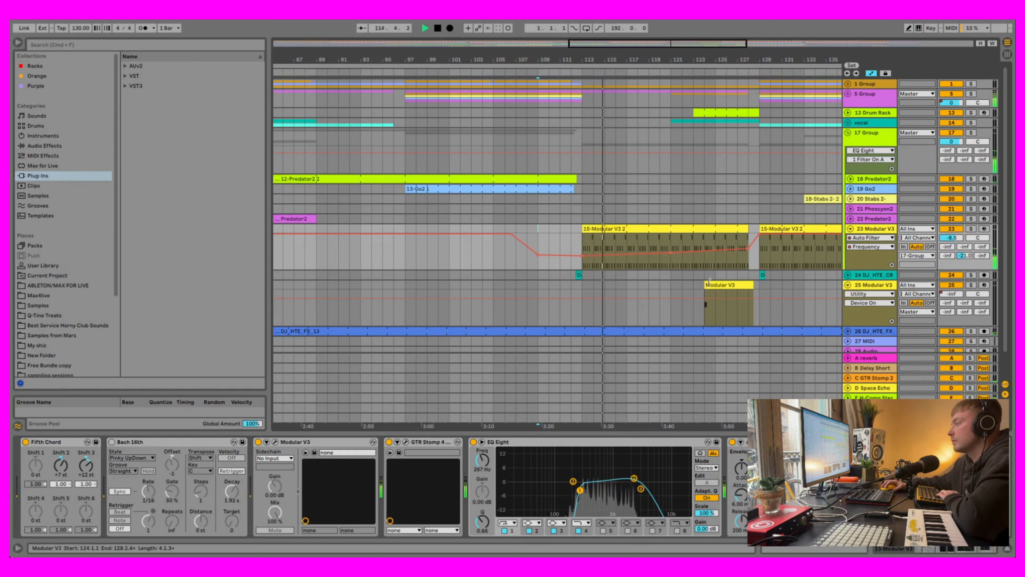
- Select the DJ_HTE_CRASH_04 clip just before bar 113 and unfold its track to examine the waveform and effects
left_click(579, 275)
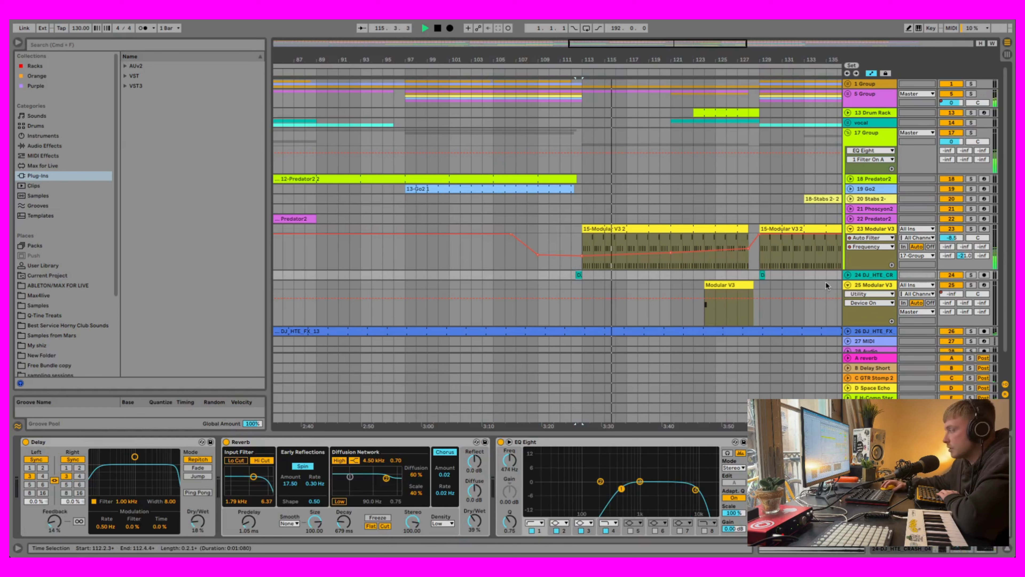
left_click(848, 275)
mouse_move(676, 46)
left_mouse_down()
mouse_move(674, 87)
mouse_move(656, 53)
mouse_move(689, 47)
left_mouse_up()
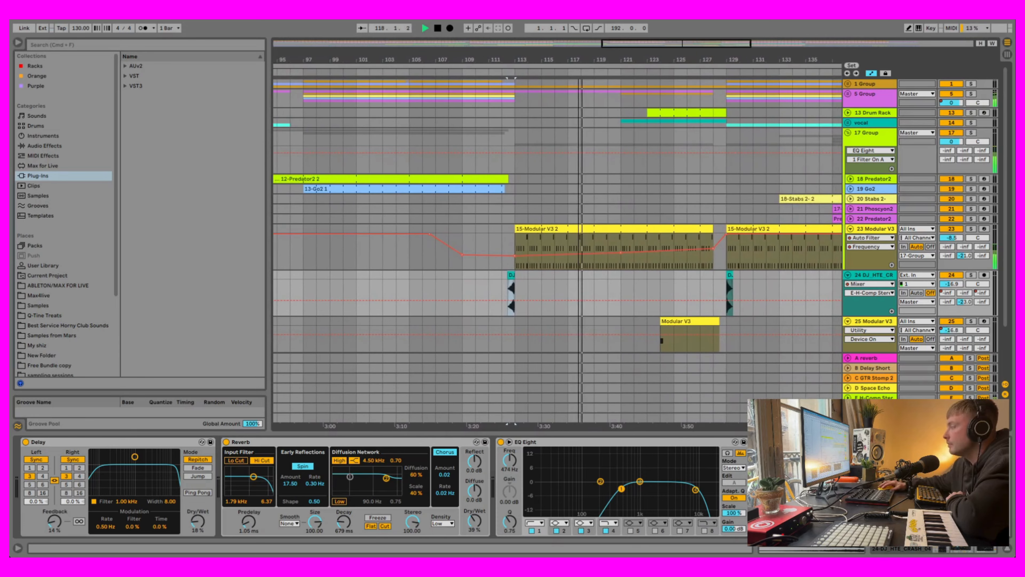
- Unfold 13 Drum Rack and examine its clip, A Bit Warmer and EQ Eight devices, and A-reverb send automation
left_click(848, 113)
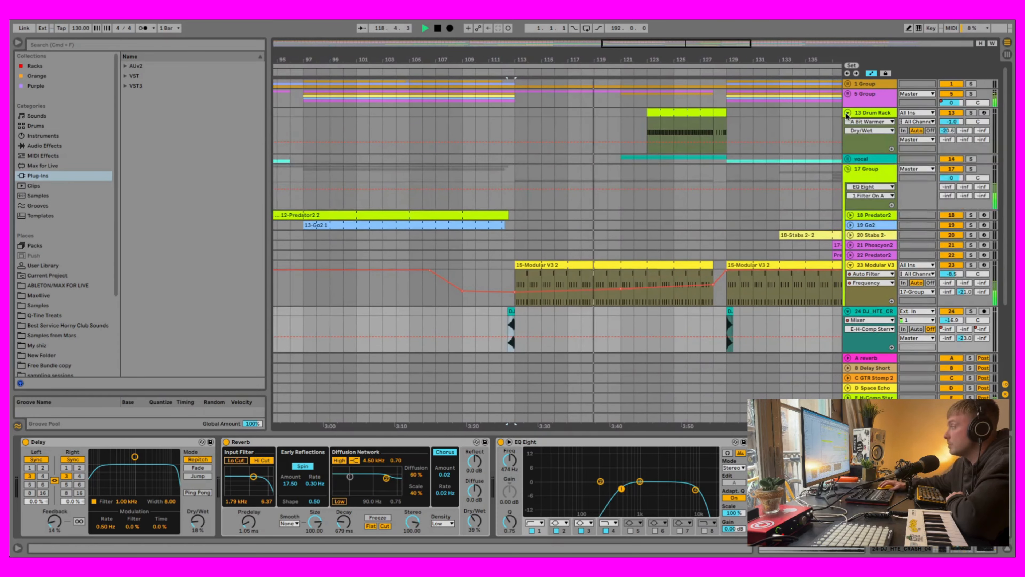
left_click(812, 122)
left_click(868, 149)
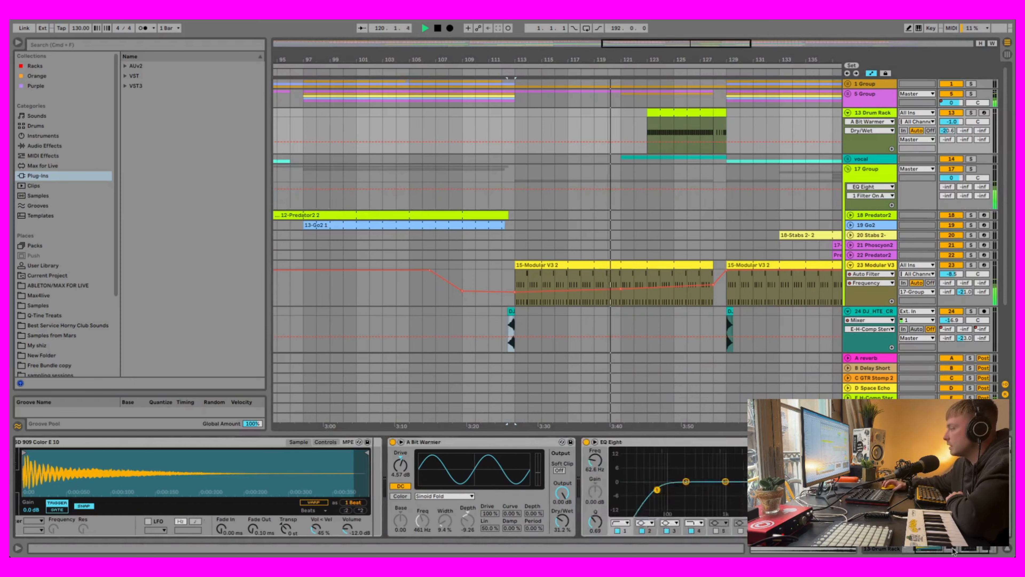
left_click(947, 131)
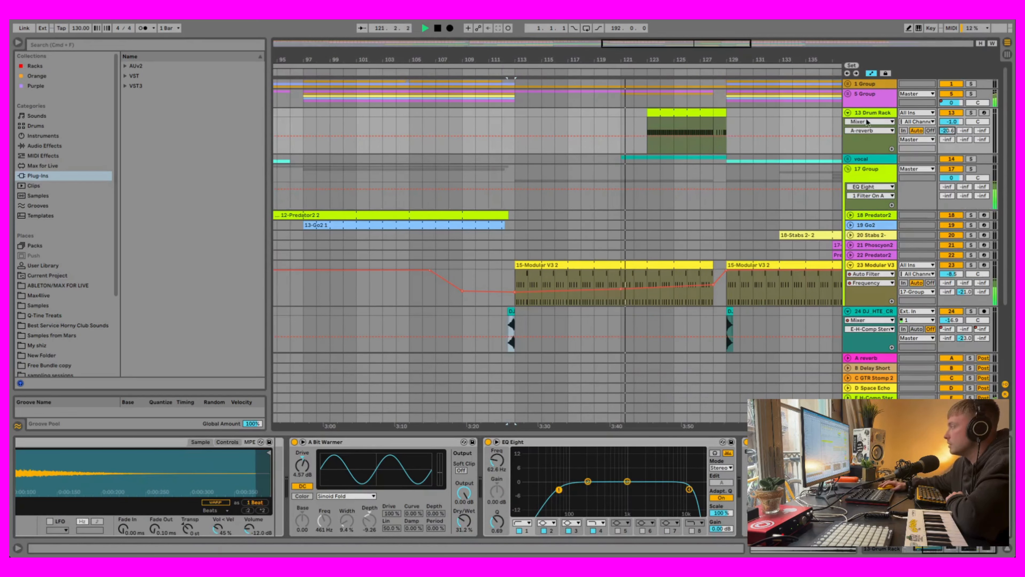
left_click(848, 114)
left_click(848, 114)
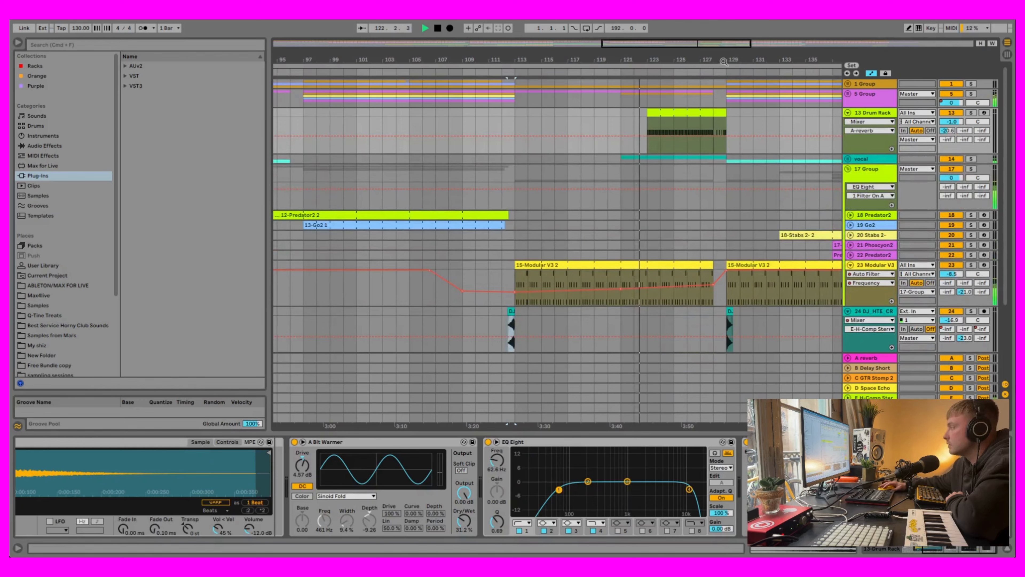
- Unfold 5 Group and show its device chain with the Auto Filter during playback
scroll(743, 121, "down", 2)
left_click(848, 96)
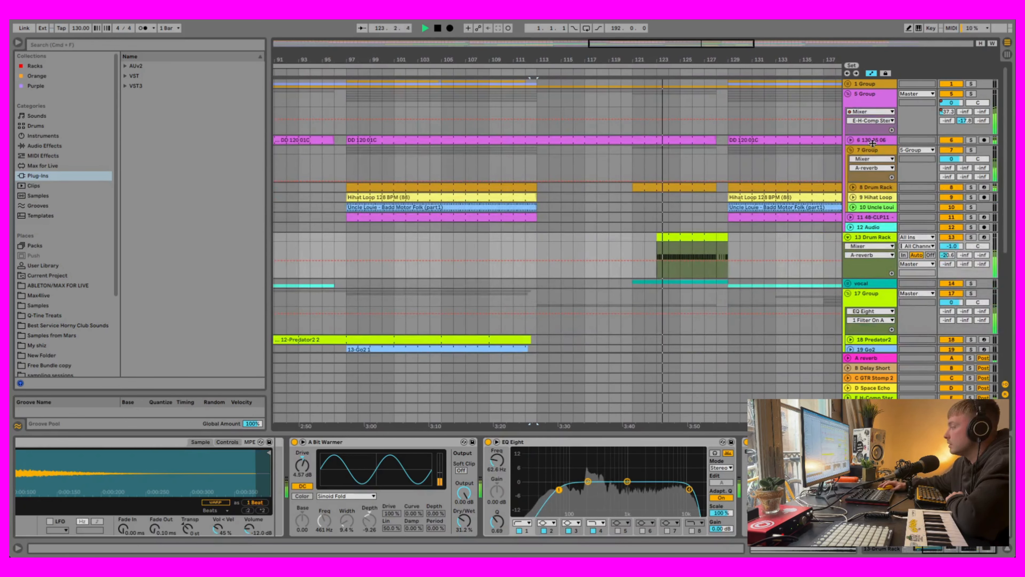
left_click(872, 96)
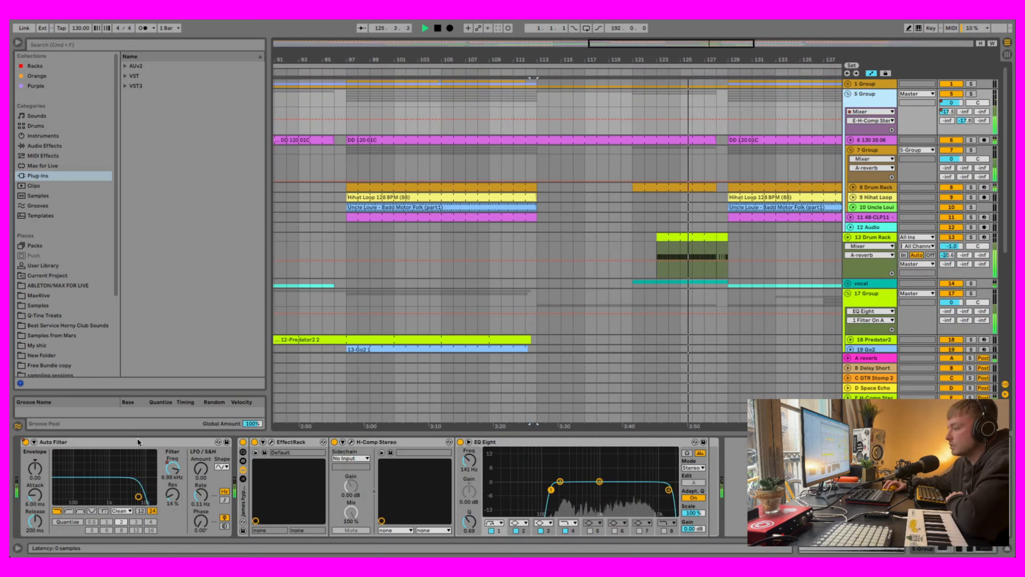
- Fold 13 Drum Rack, 7 Group and 5 Group
left_click(847, 237)
left_click(851, 151)
left_click(848, 94)
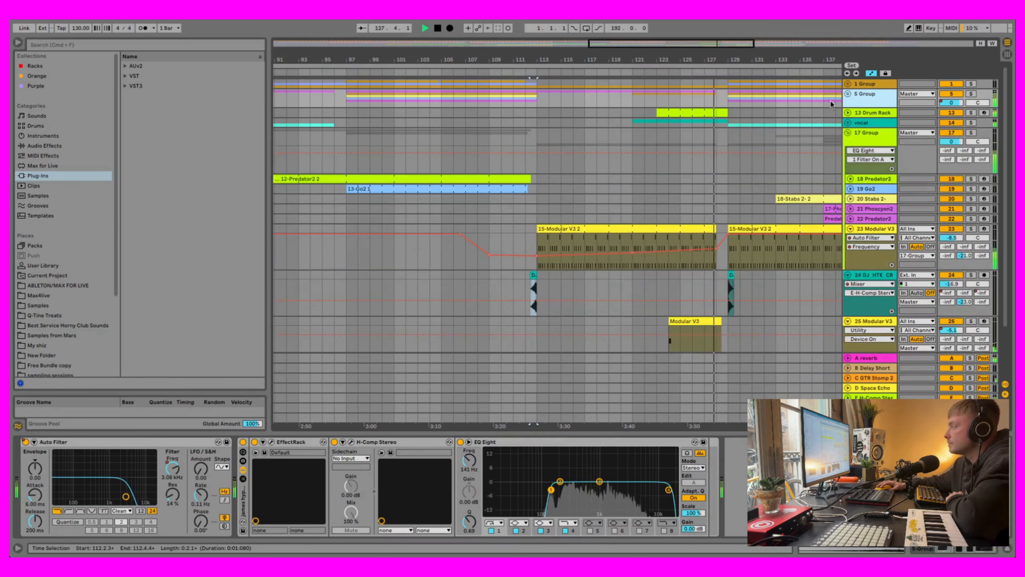
- Fold 23 Modular V3, 17 Group, the 24 DJ_HTE_CR crash track and 25 Modular V3 for a compact overview of the arrangement
left_click_drag(709, 57, 815, 61)
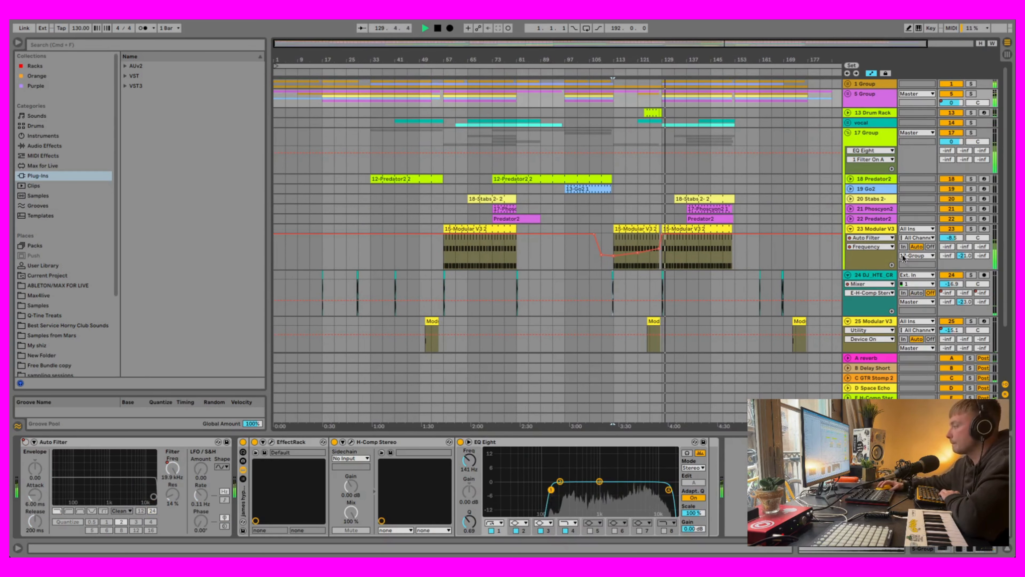
left_click(850, 229)
left_click(848, 133)
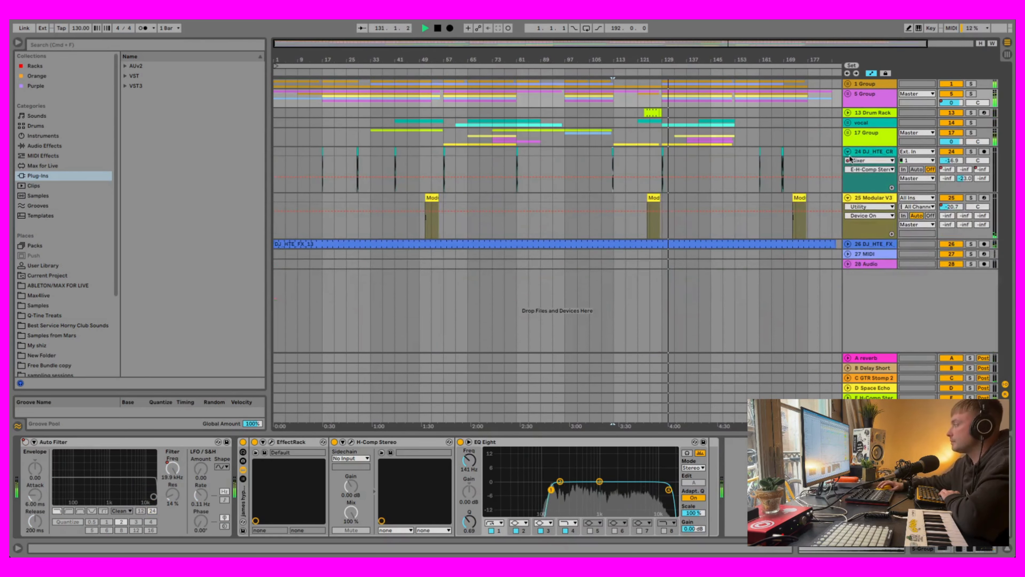
left_click(848, 152)
left_click(848, 161)
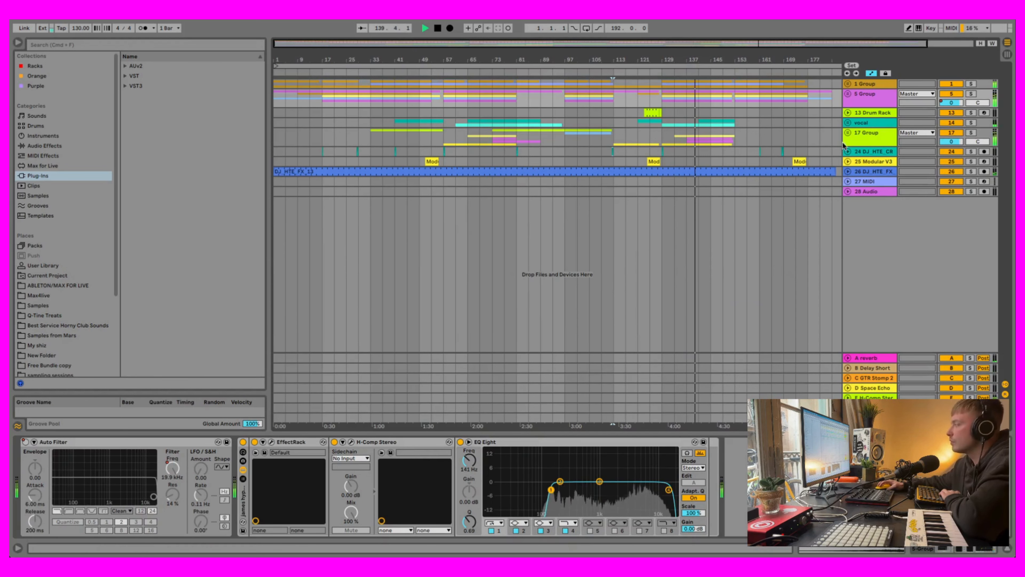
- Unfold 17 Group briefly to view its synth clips during playback, fold it again and stop playback
left_click(848, 133)
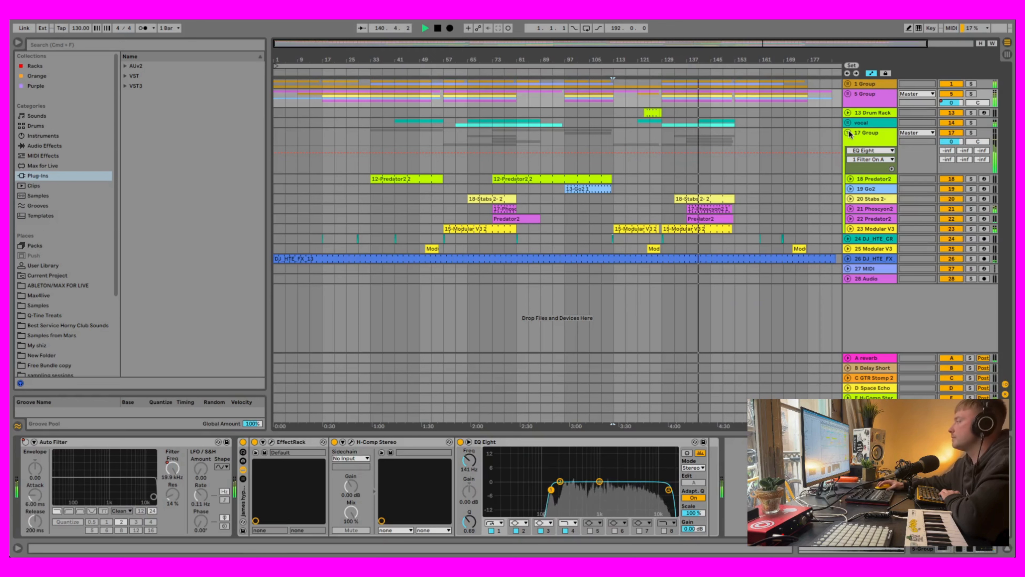
left_click(848, 133)
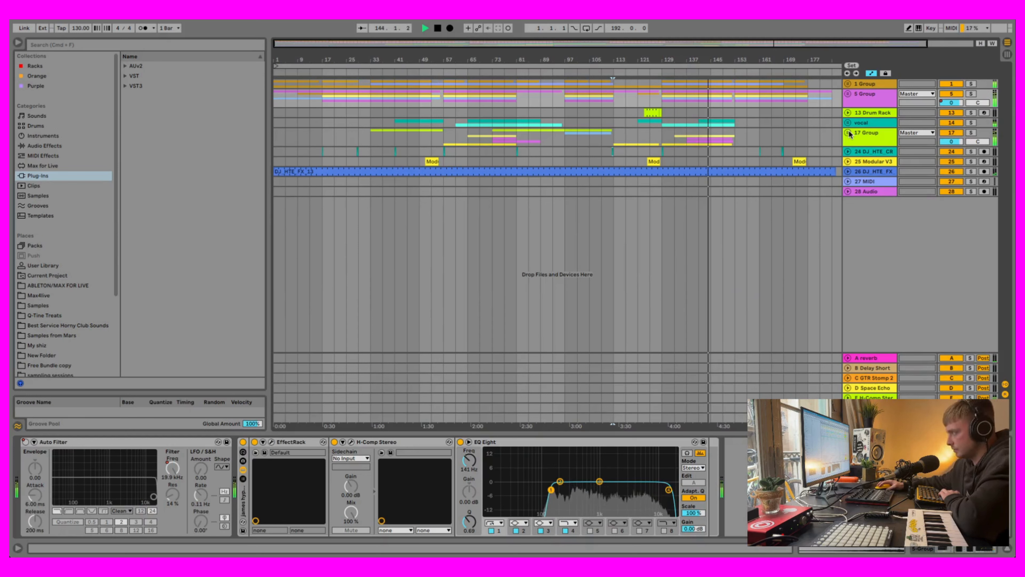
left_click(438, 28)
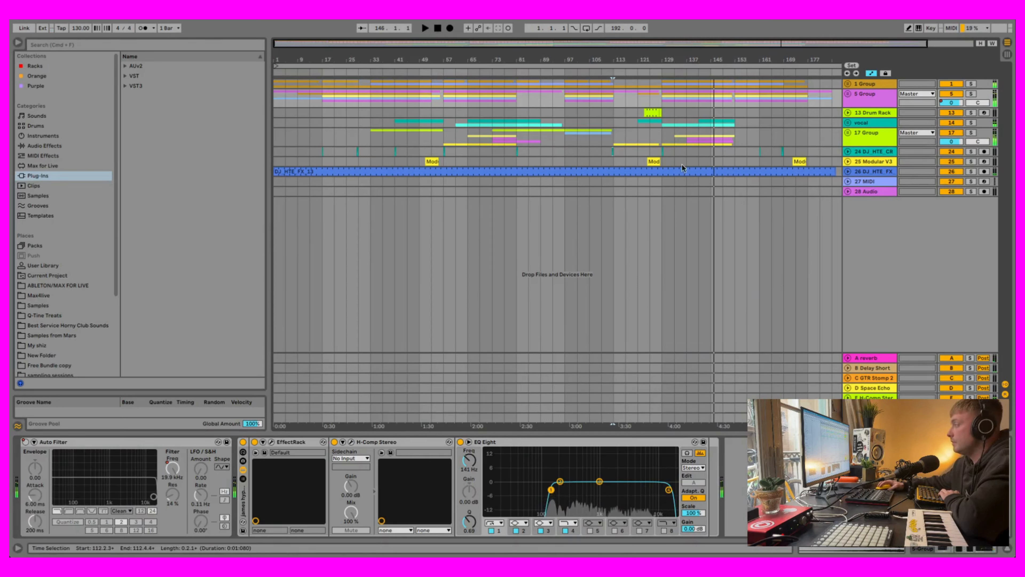
- Highlight bars 129 to 153 across the groups and compare them with the earlier section ending around bar 81
left_click_drag(733, 101, 677, 88)
left_click_drag(672, 126, 673, 137)
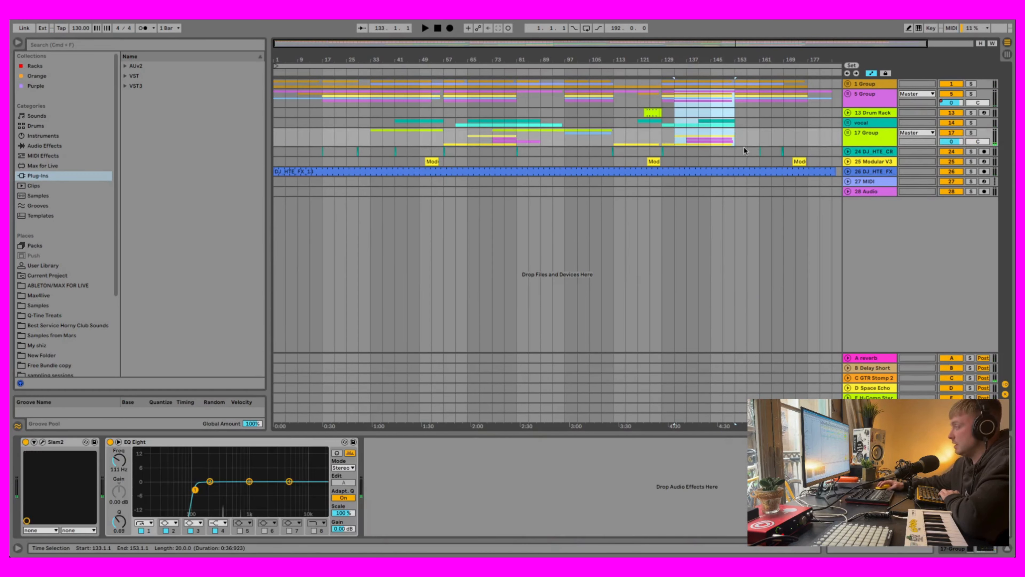
left_click_drag(739, 147, 661, 76)
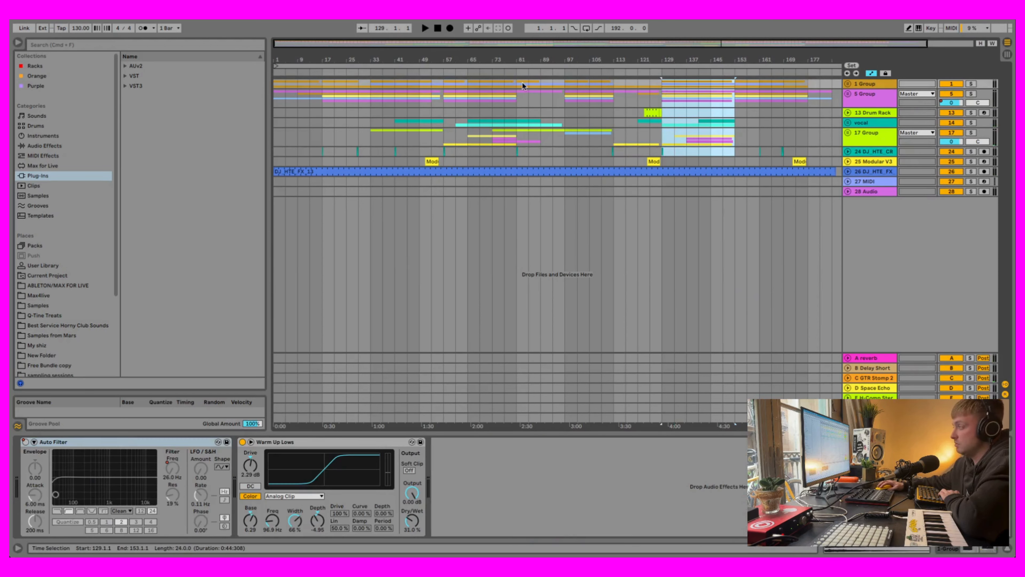
left_click_drag(526, 83, 443, 149)
left_click(592, 104)
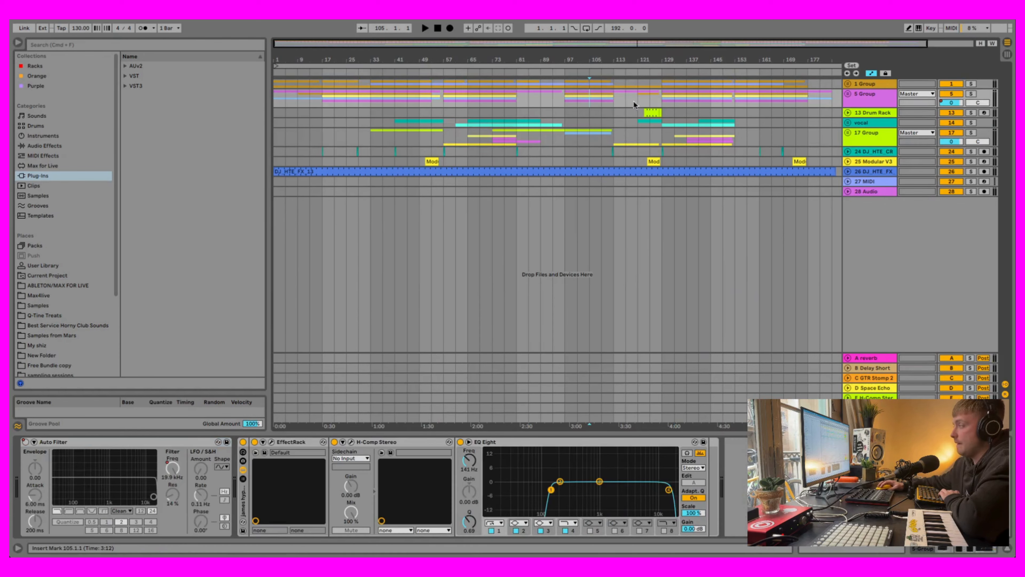
left_click(758, 114)
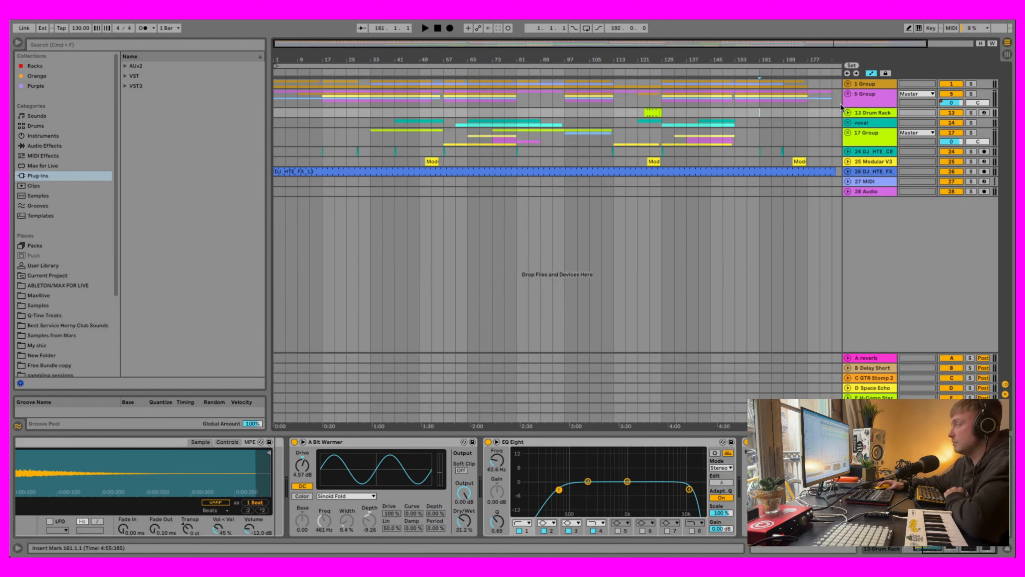
- Look over the mixer in the Session view, widen the browser slightly and return to the Arrangement view
key("Tab")
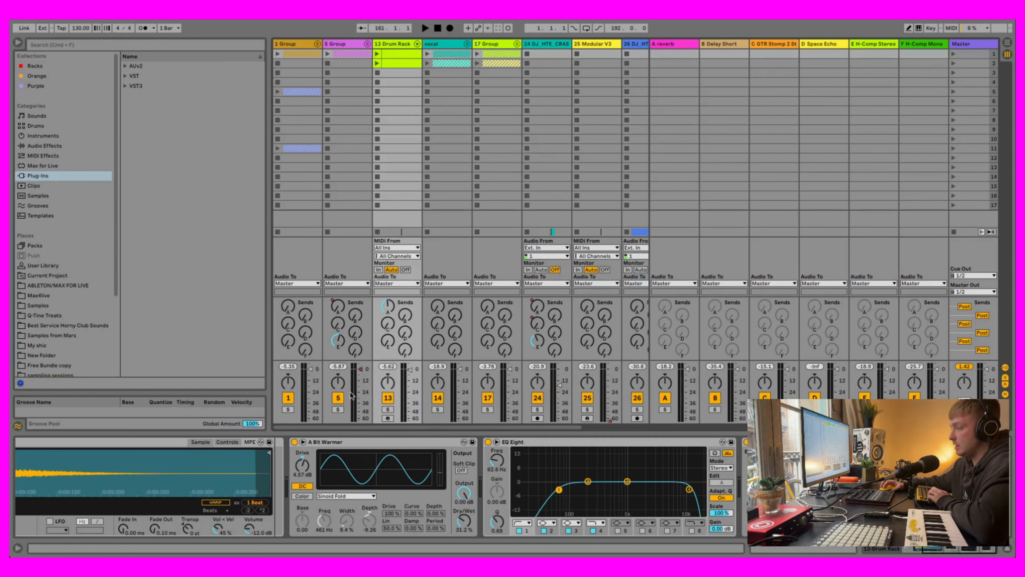
mouse_move(423, 426)
left_mouse_down()
mouse_move(493, 429)
mouse_move(403, 423)
left_mouse_up()
left_click_drag(267, 322, 259, 323)
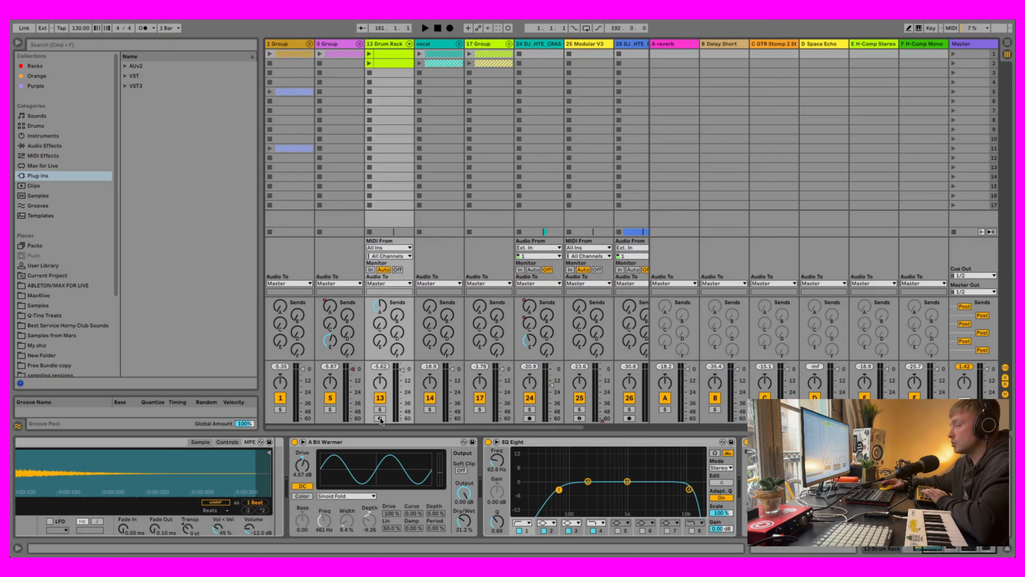
left_click_drag(386, 426, 297, 390)
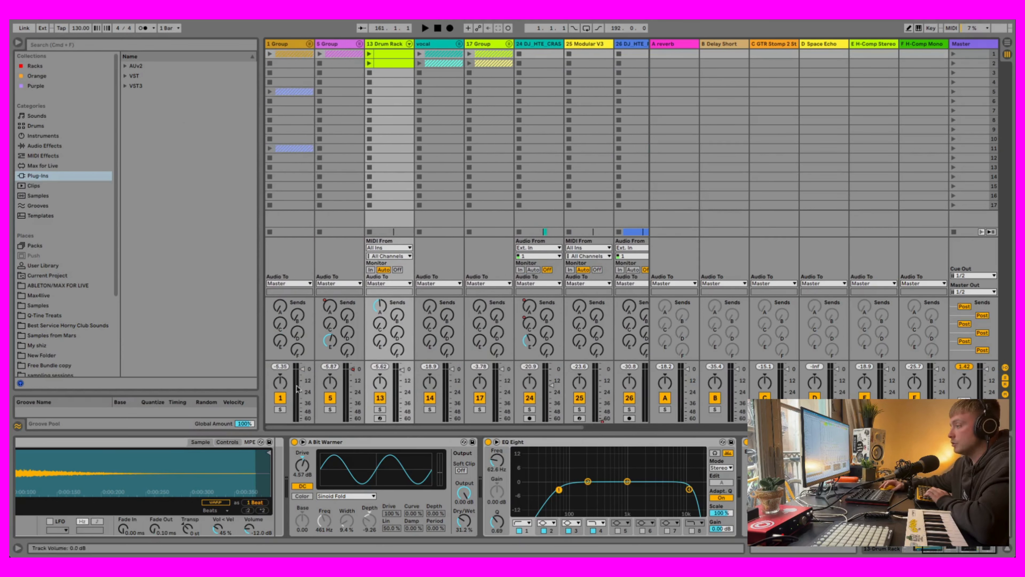
left_click_drag(258, 332, 284, 333)
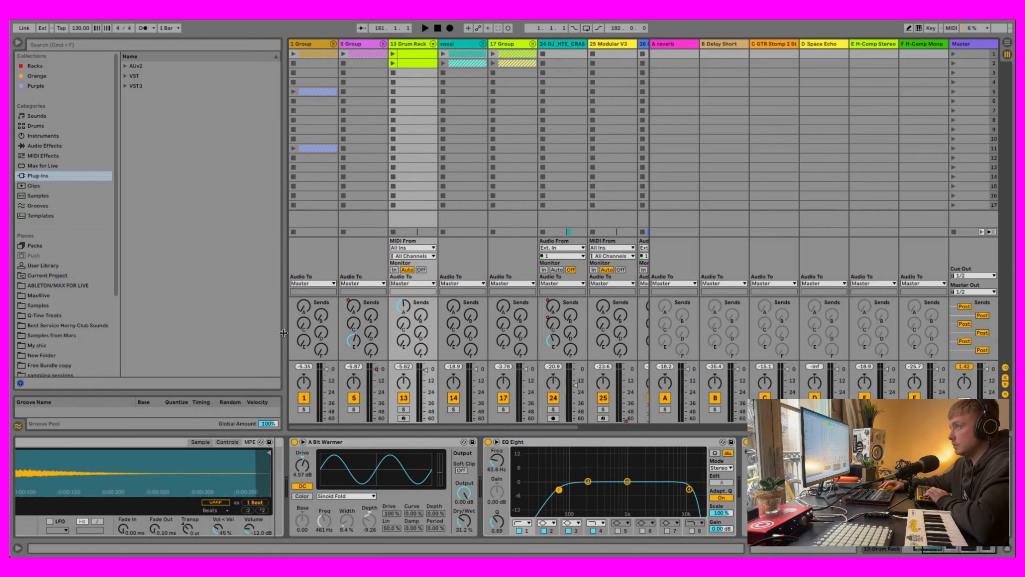
key("Tab")
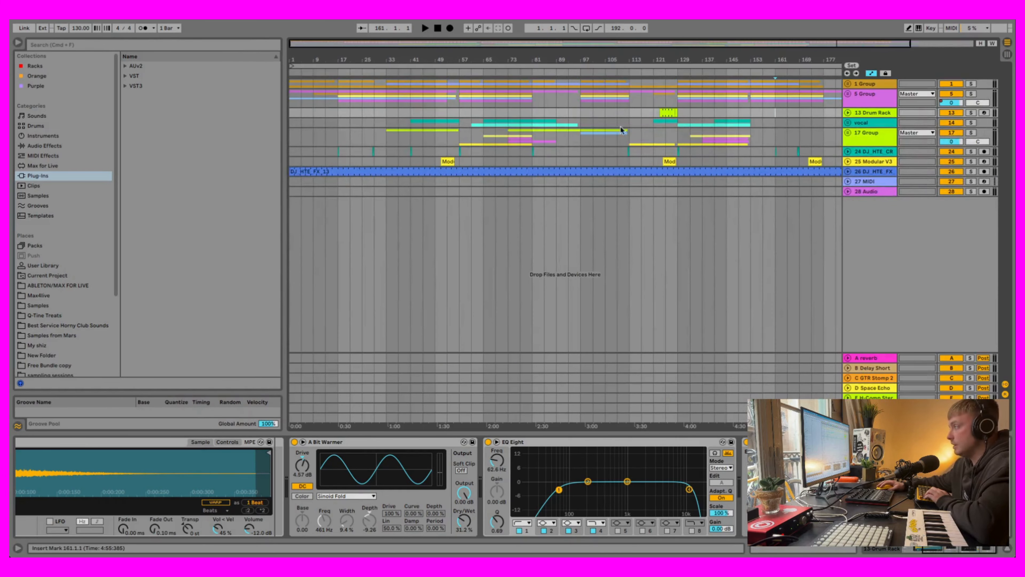
- Examine 17 Group's synth and stab clips across the whole arrangement, leaving the group folded
left_click(642, 135)
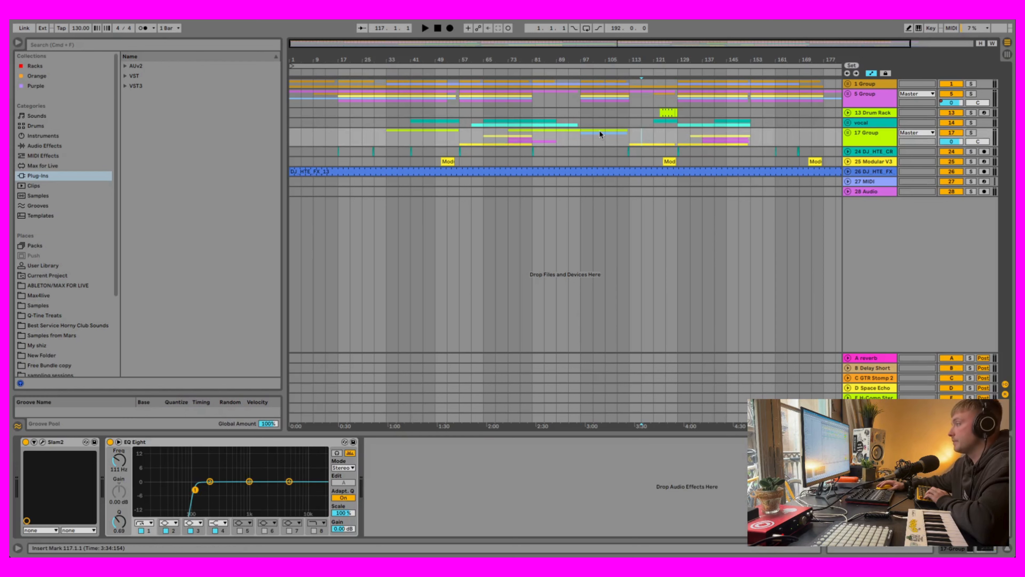
left_click(848, 132)
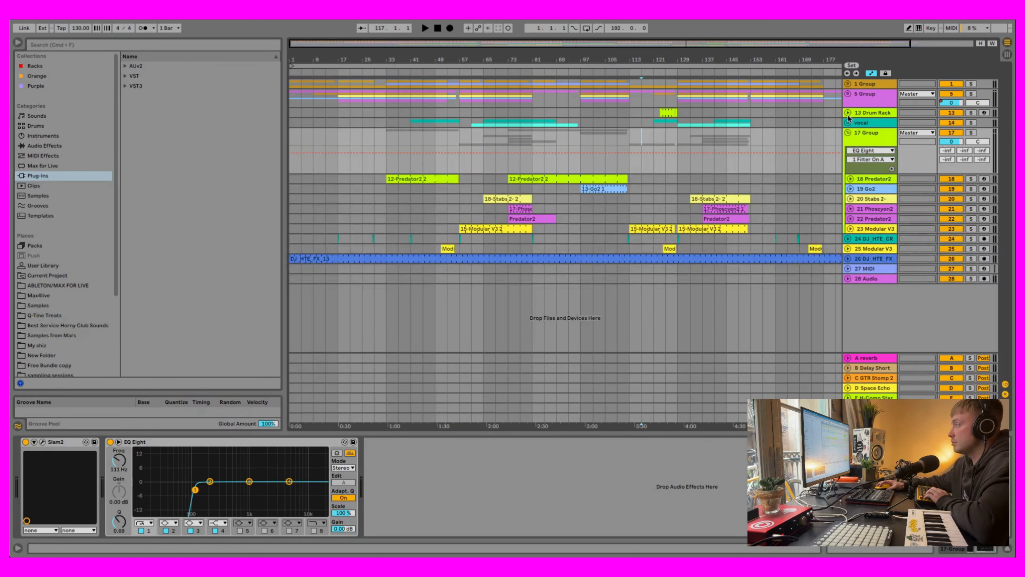
left_click(847, 134)
double_click(800, 43)
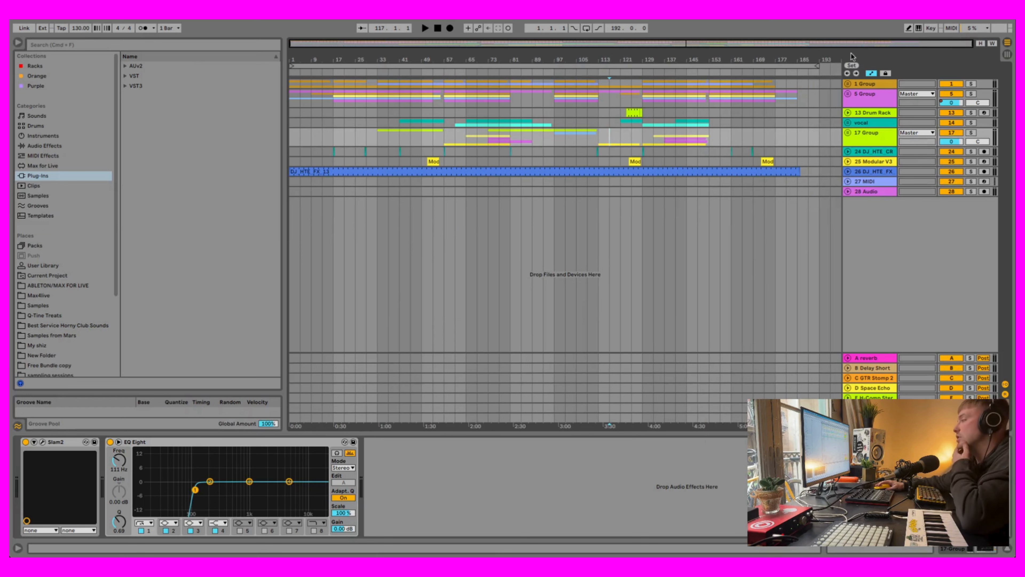
left_click(847, 134)
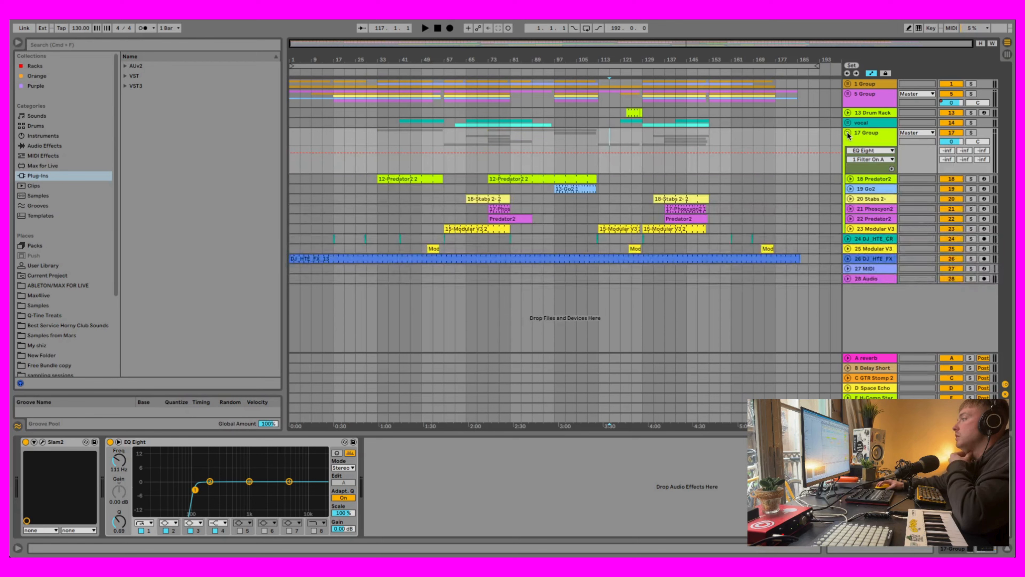
left_click(847, 134)
- Play the arrangement from the vocal entry at bar 121, and set the insert mark at bar 141
left_click(616, 124)
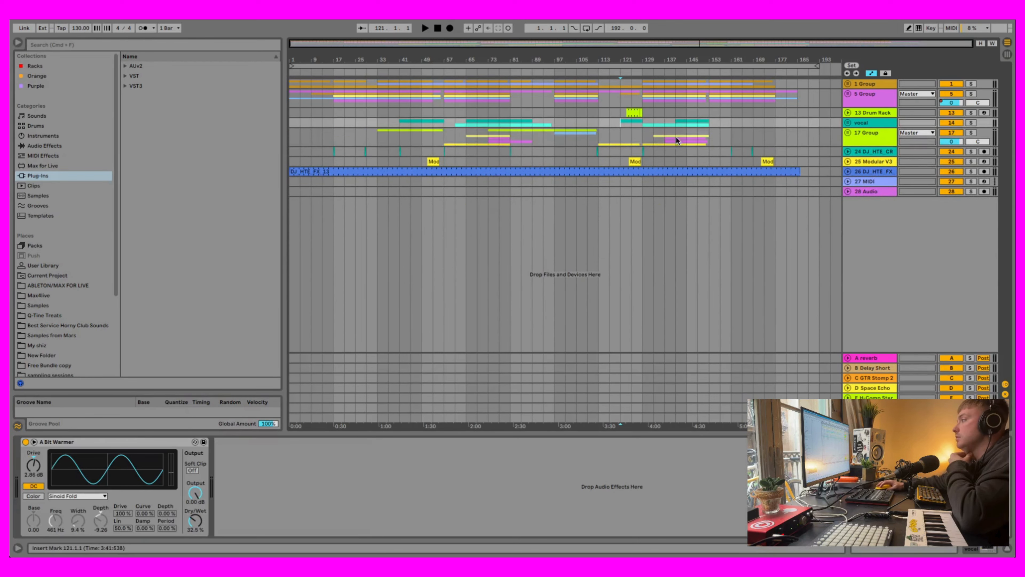
left_click(425, 28)
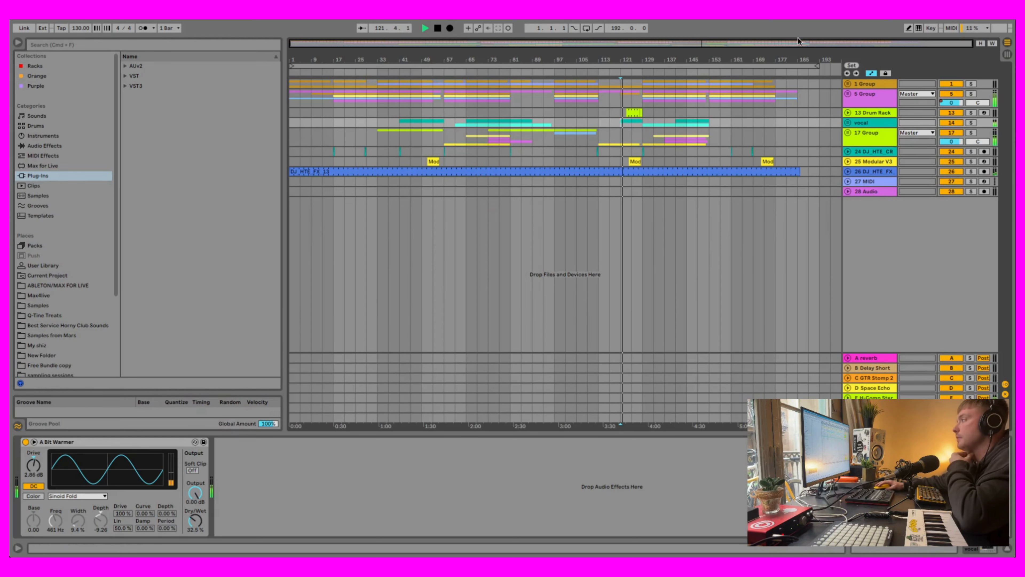
mouse_move(797, 41)
left_mouse_down()
mouse_move(797, 60)
mouse_move(797, 40)
left_mouse_up()
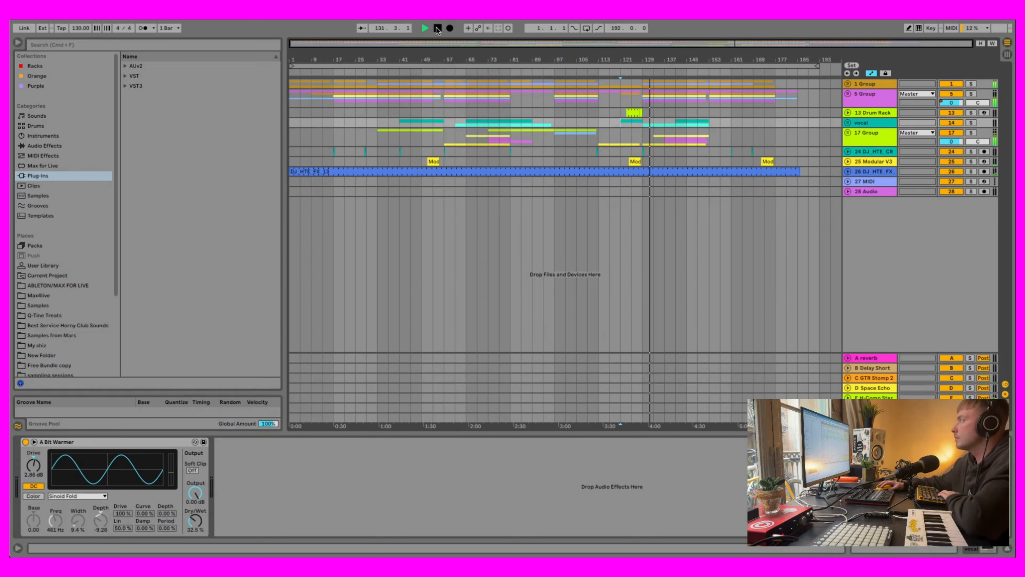
left_click(677, 125)
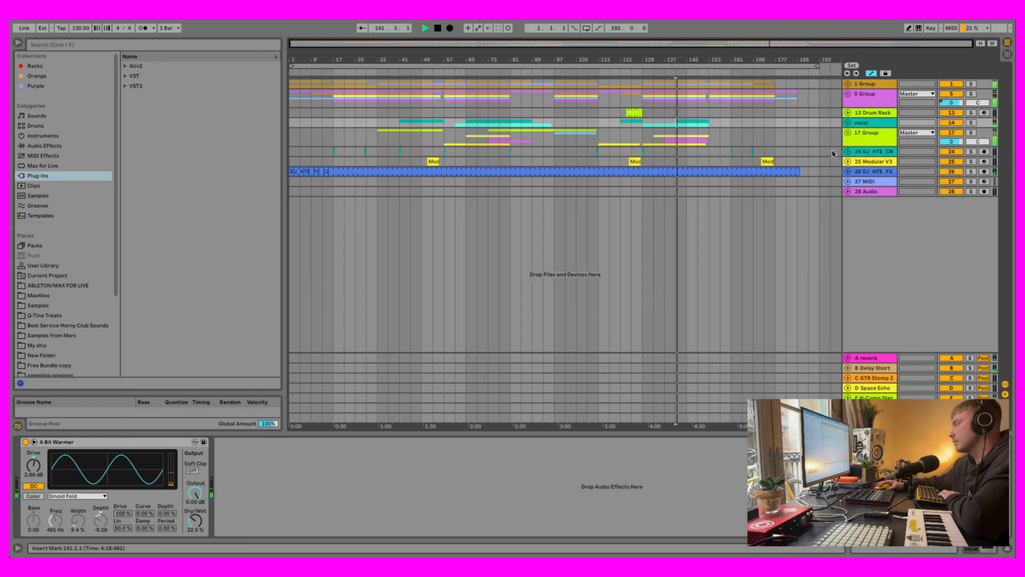
- Unfold 17 Group and 18 Predator2 to examine the Track Volume automation, and fold both again
left_click(847, 133)
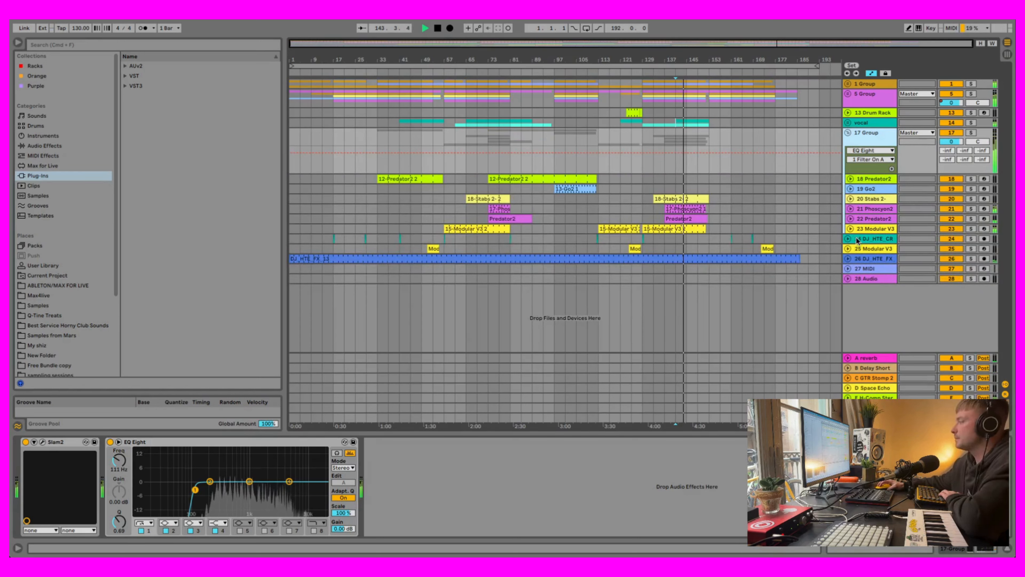
left_click(850, 178)
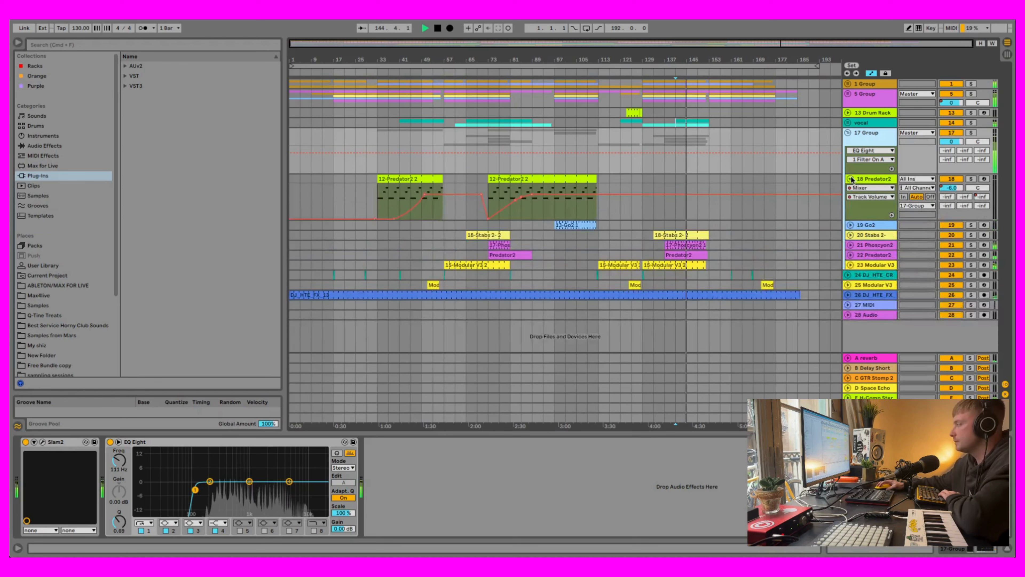
left_click(850, 178)
left_click(847, 133)
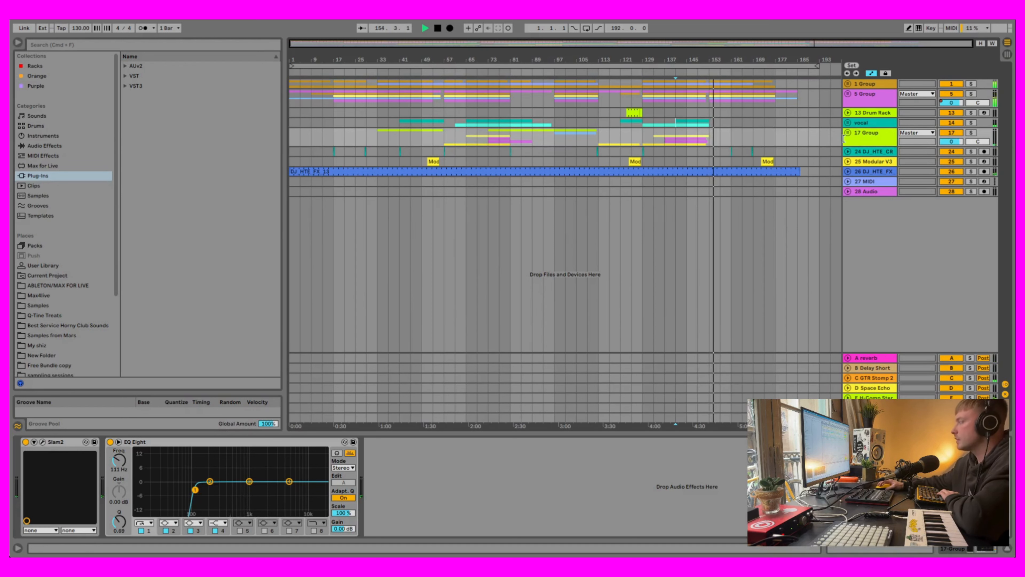
- Listen to the section after bar 153 with 17 Group folded, and stop playback at bar 157
left_click(847, 133)
left_click(847, 133)
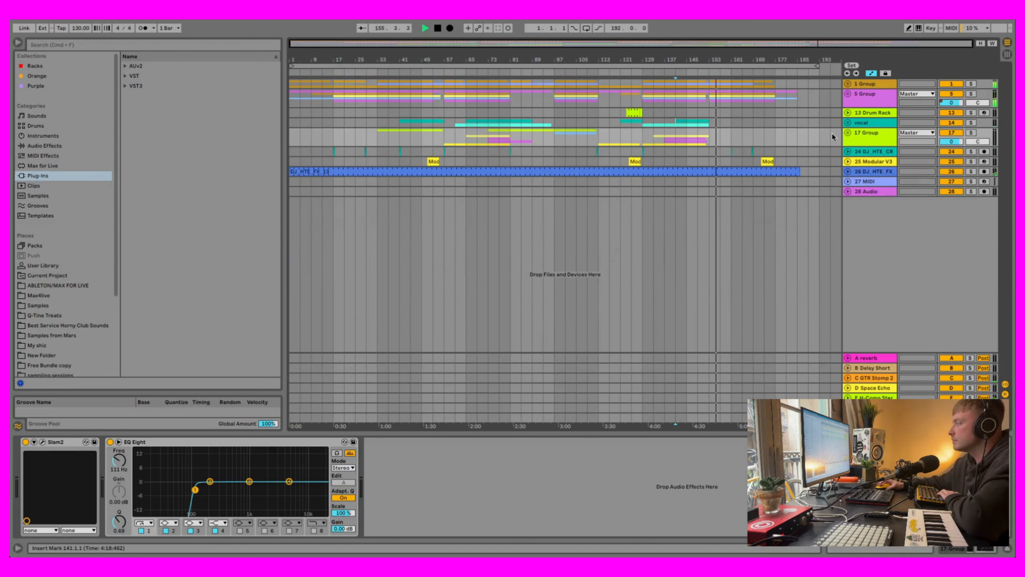
left_click(437, 28)
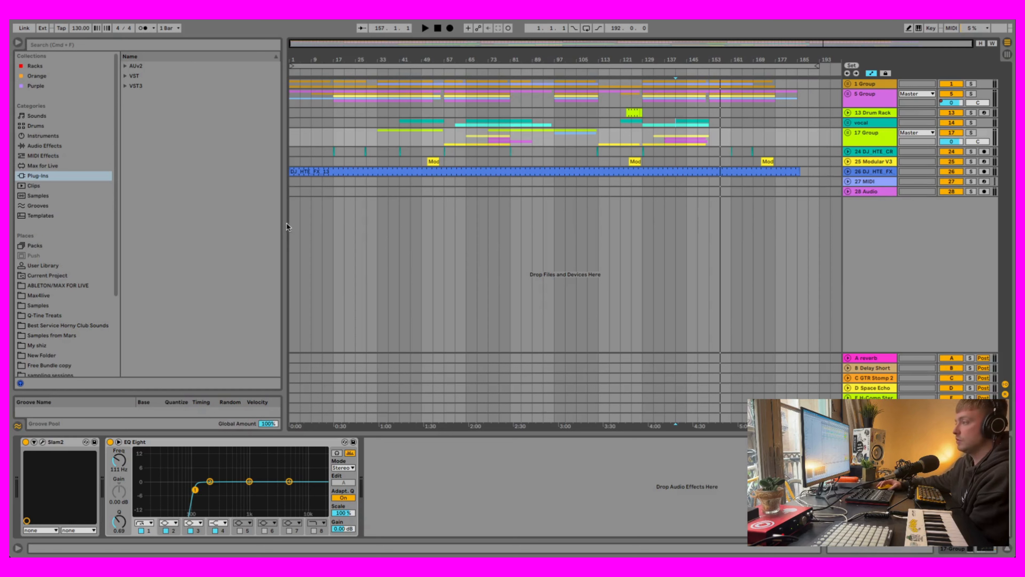
- Narrow the browser and look through the folders under Places
left_click_drag(283, 225, 143, 220)
scroll(101, 301, "down", 5)
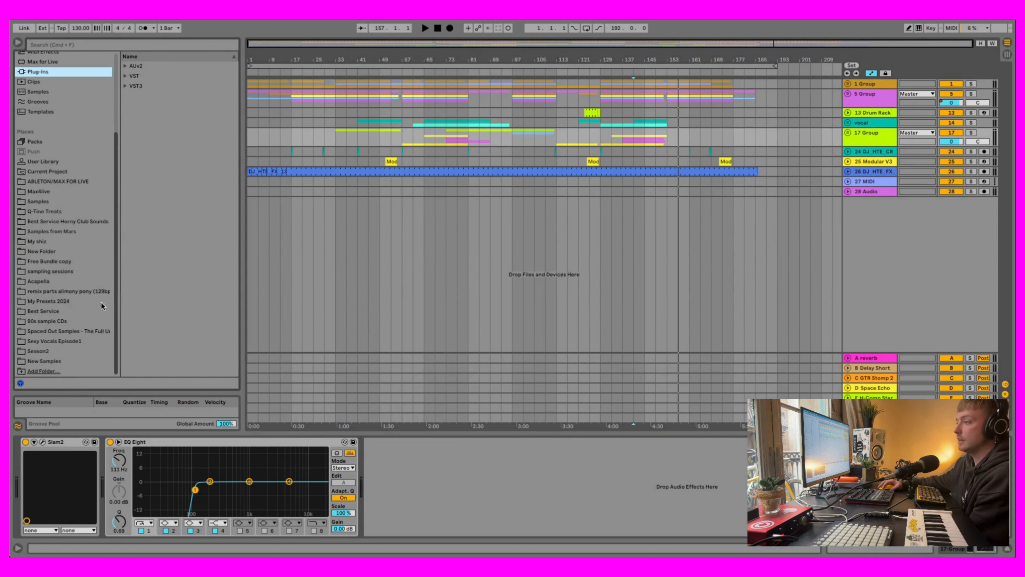